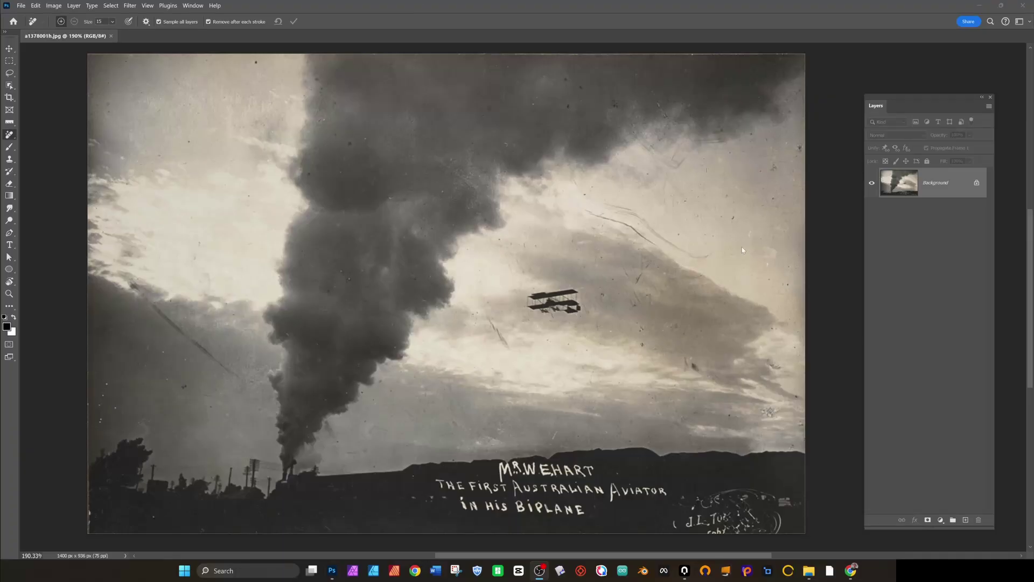
# Remove the handwritten word "AVIATOR" from the caption on the dark hillside with the Remove tool.
pyautogui.scroll(10, 536, 535)
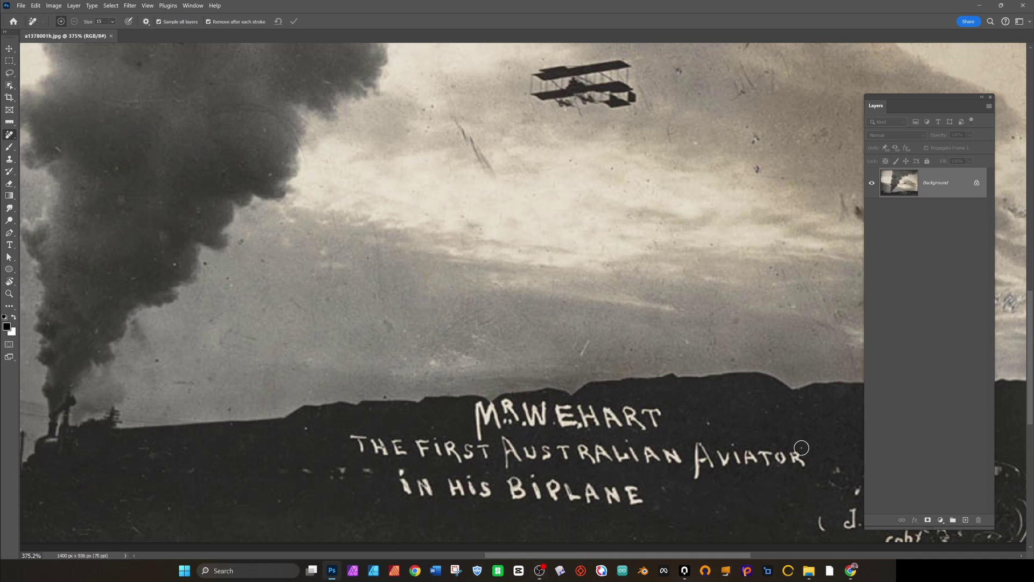
pyautogui.moveTo(808, 445); pyautogui.dragTo(800, 467)
pyautogui.moveTo(545, 443); pyautogui.dragTo(727, 389)
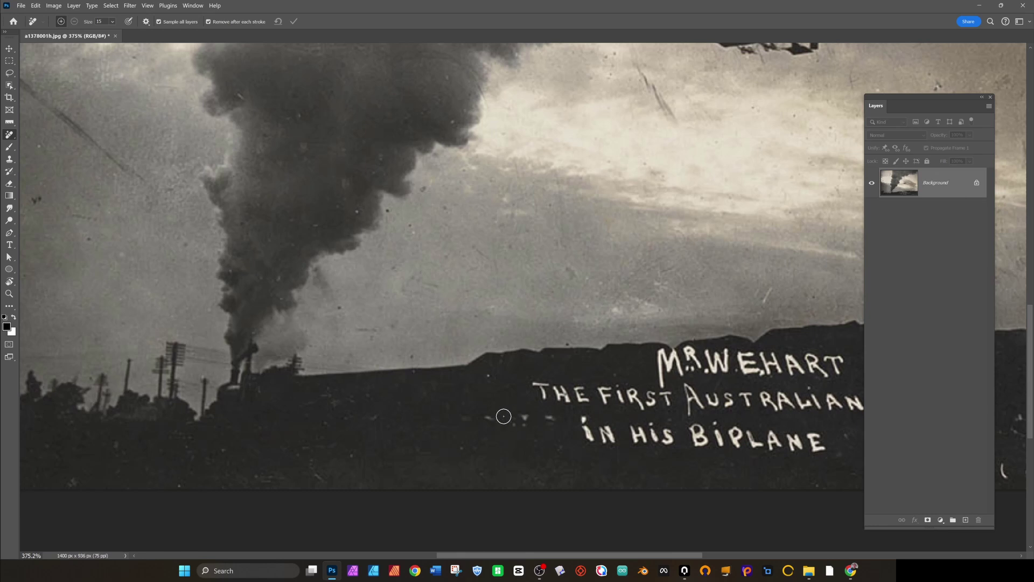
pyautogui.hscroll(8, 582, 431)
pyautogui.scroll(-1, 573, 414)
pyautogui.hscroll(2, 574, 414)
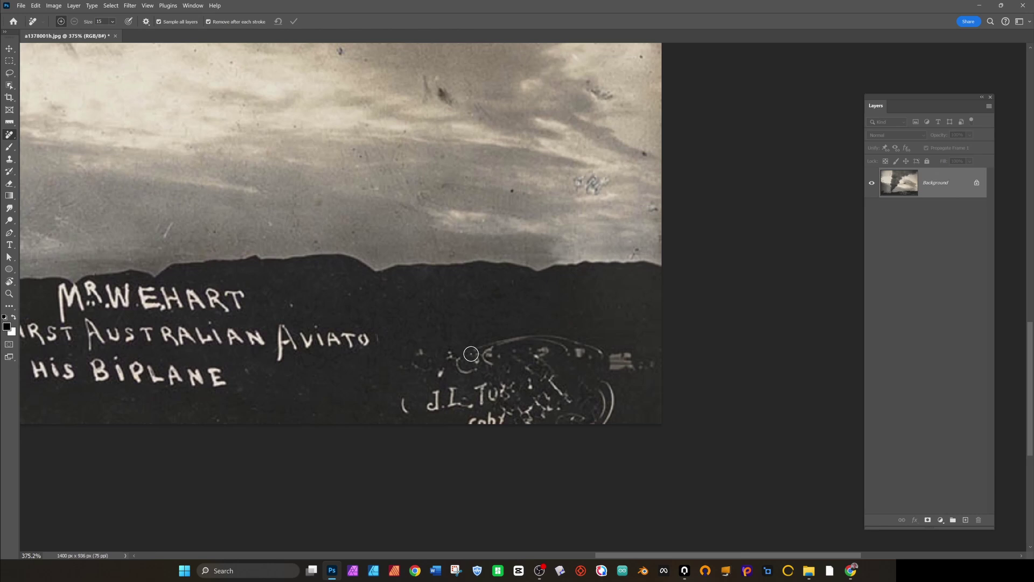
pyautogui.moveTo(413, 371); pyautogui.dragTo(684, 404)
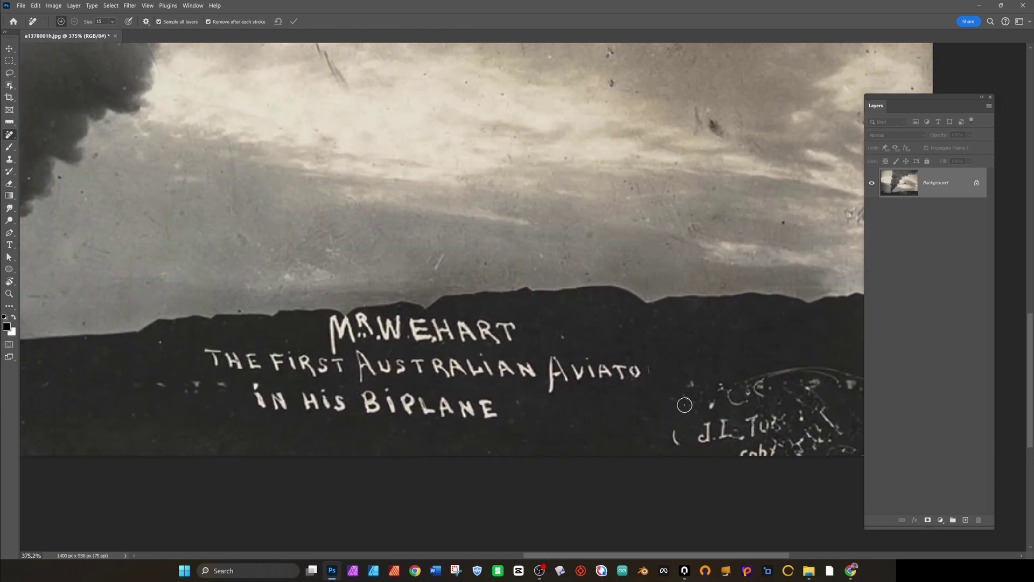
pyautogui.press('[')
pyautogui.moveTo(648, 376); pyautogui.dragTo(636, 372)
pyautogui.press(']')
pyautogui.press(']')
pyautogui.press(']')
pyautogui.moveTo(625, 371); pyautogui.dragTo(628, 386)
pyautogui.moveTo(609, 371)
pyautogui.mouseDown()
pyautogui.moveTo(591, 362)
pyautogui.moveTo(556, 379)
pyautogui.mouseUp()
# Paint out the handwritten caption line "IN HIS BIPLANE" from the dark foreground.
pyautogui.moveTo(489, 417)
pyautogui.mouseDown()
pyautogui.moveTo(488, 407)
pyautogui.moveTo(367, 403)
pyautogui.moveTo(497, 416)
pyautogui.moveTo(463, 404)
pyautogui.mouseUp()
pyautogui.moveTo(442, 409); pyautogui.dragTo(407, 404)
pyautogui.moveTo(342, 396); pyautogui.dragTo(310, 404)
pyautogui.moveTo(282, 404); pyautogui.dragTo(260, 398)
# Remove the rest of the "THE FIRST AUSTRALIAN" line and the handwritten name above it.
pyautogui.moveTo(254, 366)
pyautogui.mouseDown()
pyautogui.moveTo(254, 352)
pyautogui.moveTo(256, 362)
pyautogui.mouseUp()
pyautogui.moveTo(263, 366); pyautogui.dragTo(257, 355)
pyautogui.moveTo(206, 350); pyautogui.dragTo(238, 364)
pyautogui.moveTo(254, 360)
pyautogui.mouseDown()
pyautogui.moveTo(475, 375)
pyautogui.moveTo(333, 343)
pyautogui.moveTo(346, 319)
pyautogui.moveTo(357, 335)
pyautogui.moveTo(513, 325)
pyautogui.moveTo(380, 323)
pyautogui.mouseUp()
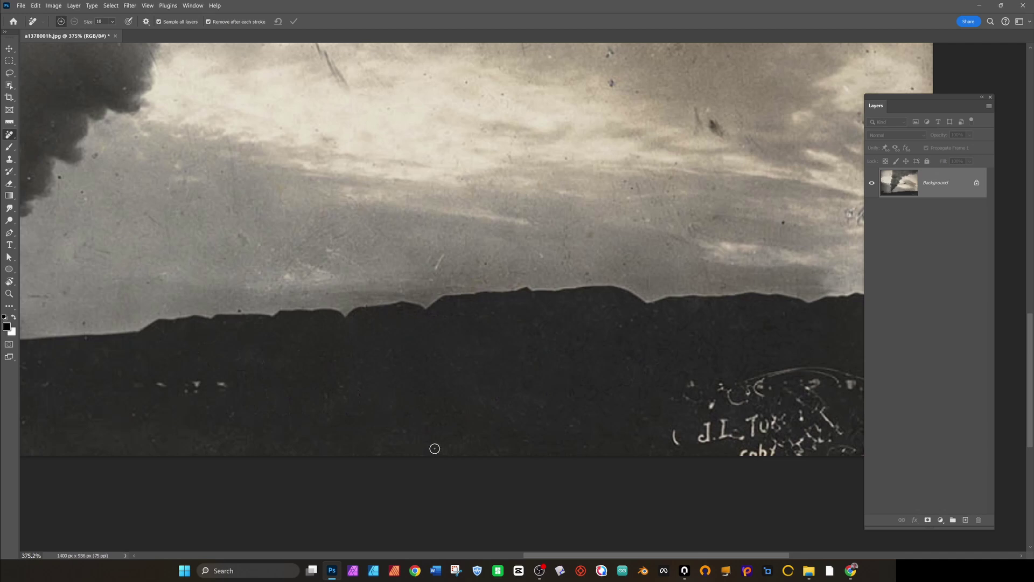
# Clean small marks from the dark ground and remove the photographer's signature and stamp at the photo's lower right.
pyautogui.moveTo(129, 410); pyautogui.dragTo(140, 418)
pyautogui.moveTo(28, 364); pyautogui.dragTo(28, 376)
pyautogui.moveTo(862, 383); pyautogui.dragTo(484, 356)
pyautogui.moveTo(581, 393)
pyautogui.mouseDown()
pyautogui.moveTo(584, 444)
pyautogui.moveTo(558, 431)
pyautogui.mouseUp()
pyautogui.moveTo(535, 382); pyautogui.dragTo(553, 411)
pyautogui.moveTo(515, 378)
pyautogui.mouseDown()
pyautogui.moveTo(522, 385)
pyautogui.moveTo(467, 372)
pyautogui.moveTo(384, 424)
pyautogui.mouseUp()
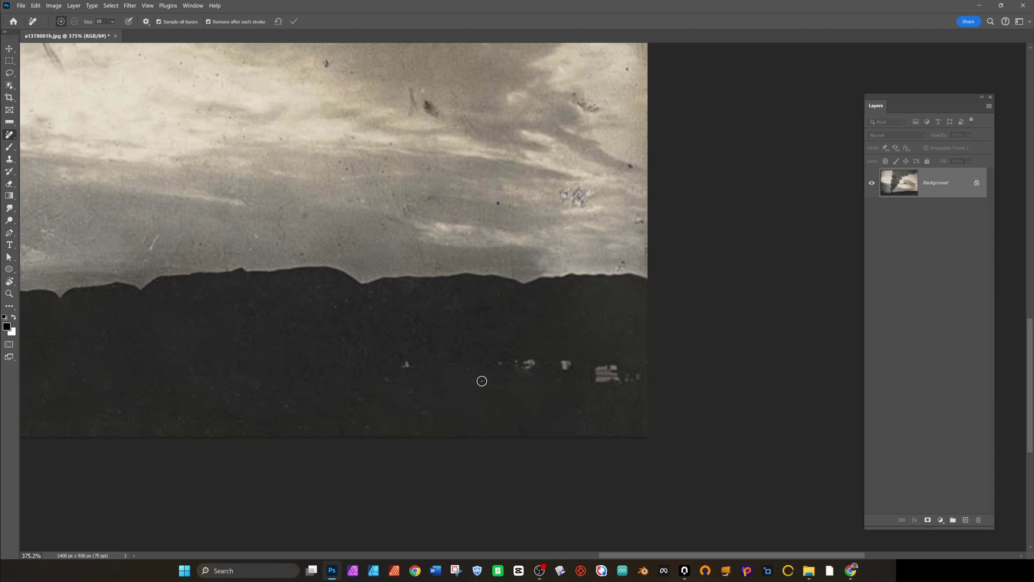
# Remove the dark spots and scratches from the grey cloud beside the biplane on Layer 1.
pyautogui.scroll(-4, 517, 434)
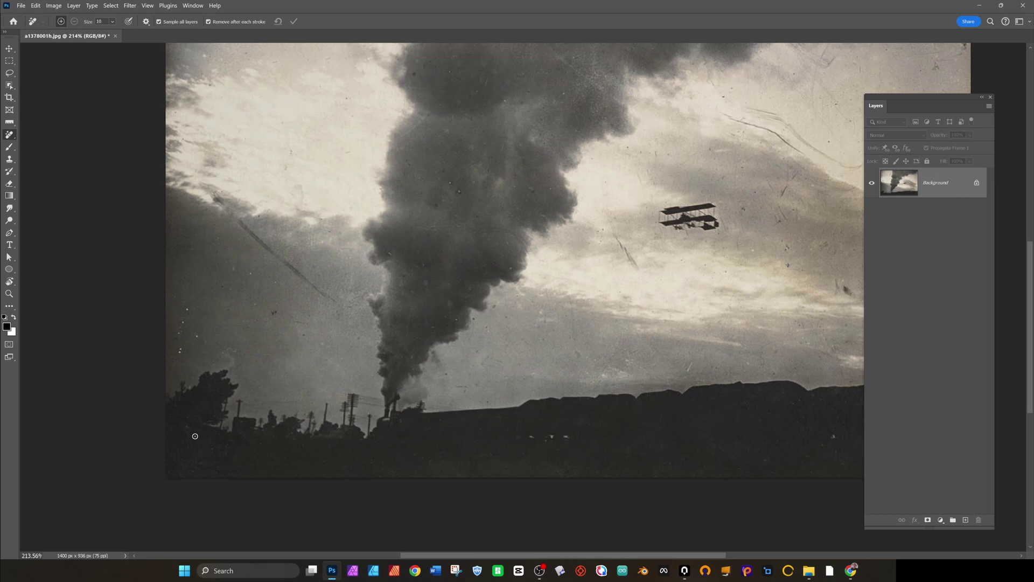
pyautogui.moveTo(595, 253); pyautogui.dragTo(446, 319)
pyautogui.scroll(-4, 446, 319)
pyautogui.scroll(2, 447, 319)
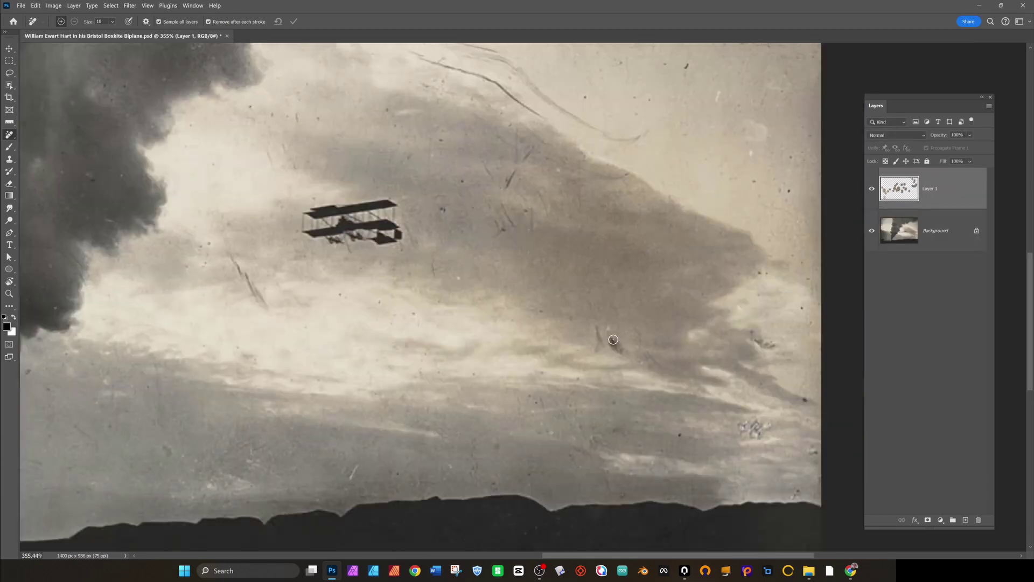
pyautogui.click(524, 212)
pyautogui.click(476, 209)
pyautogui.click(517, 136)
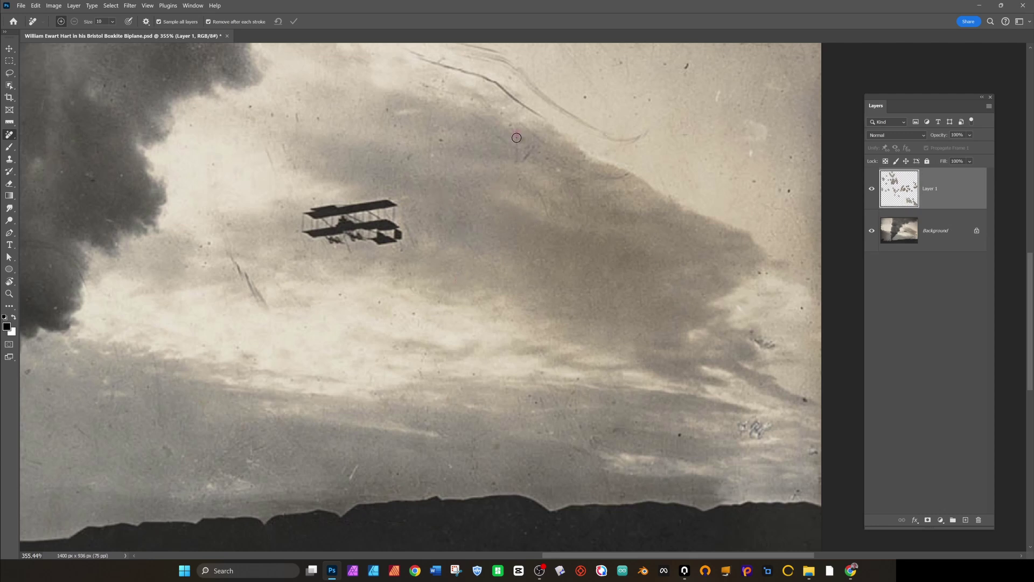
# Remove the scratch below the biplane and the small marks in the bright sky beside the smoke, adjusting the brush size.
pyautogui.press('[')
pyautogui.press('[')
pyautogui.press('[')
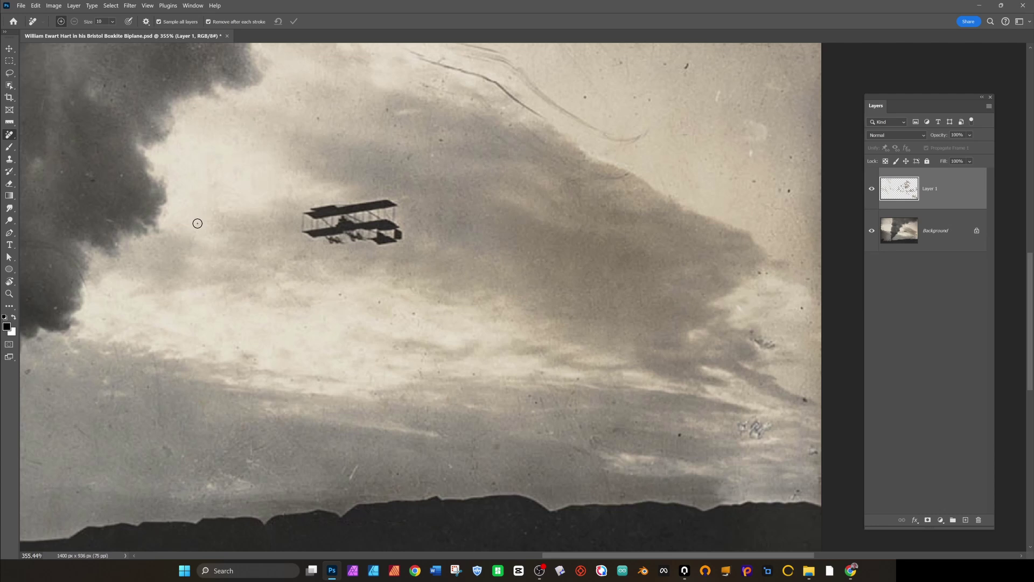
pyautogui.press(']')
pyautogui.press(']')
pyautogui.press(']')
pyautogui.moveTo(218, 167); pyautogui.dragTo(218, 185)
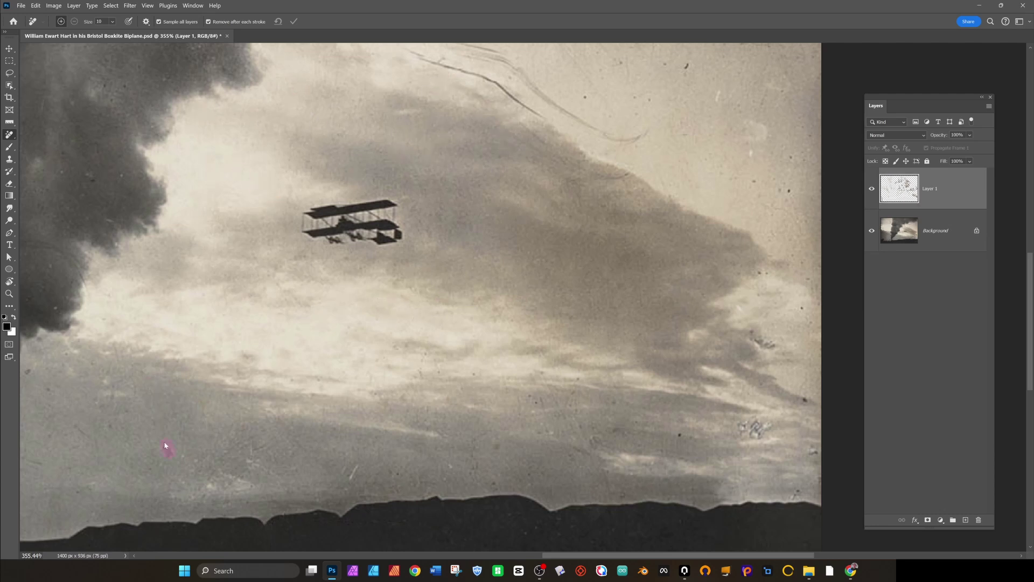
# Remove spots around the smoke's edge and the lower grey sky, and compare with the original by hiding and showing Layer 1.
pyautogui.click(107, 295)
pyautogui.click(95, 445)
pyautogui.click(29, 371)
pyautogui.click(35, 462)
pyautogui.click(872, 189)
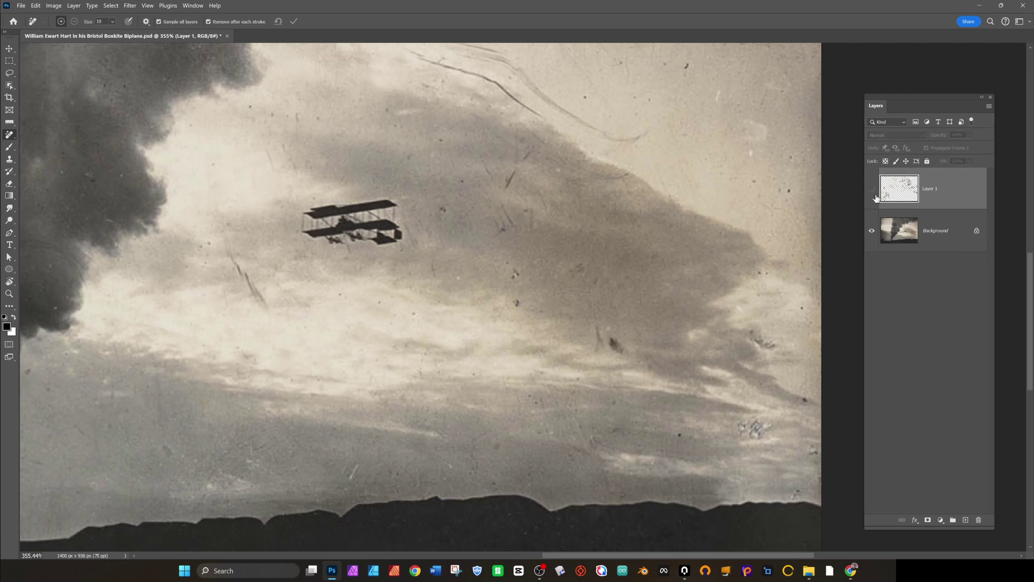
pyautogui.click(872, 189)
# Remove the scratches, speckled patch and blemishes from the sky just above the hills with a smaller brush.
pyautogui.press('[')
pyautogui.moveTo(541, 351); pyautogui.dragTo(547, 362)
pyautogui.moveTo(371, 373); pyautogui.dragTo(373, 393)
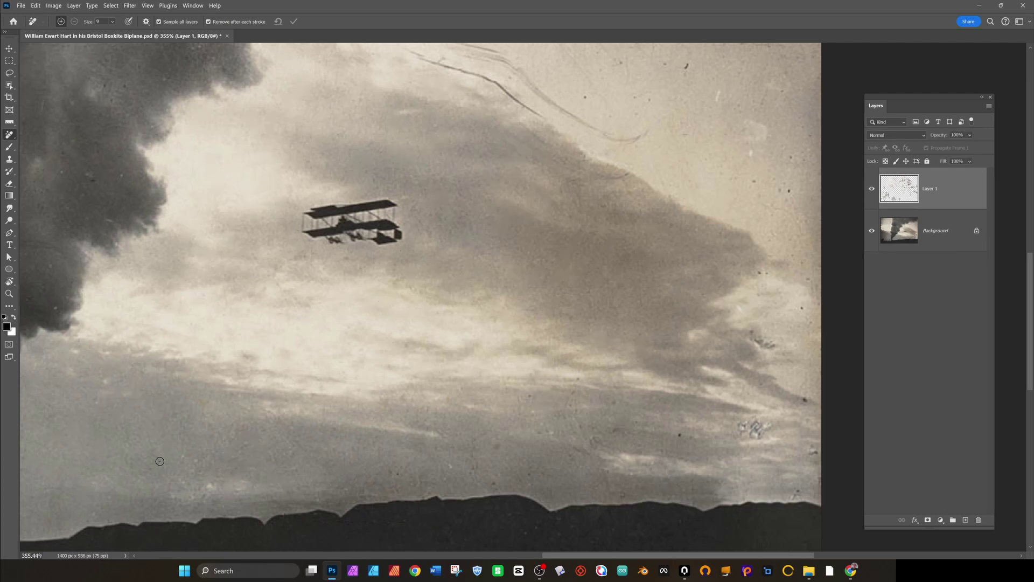
pyautogui.click(756, 429)
pyautogui.moveTo(693, 468); pyautogui.dragTo(693, 500)
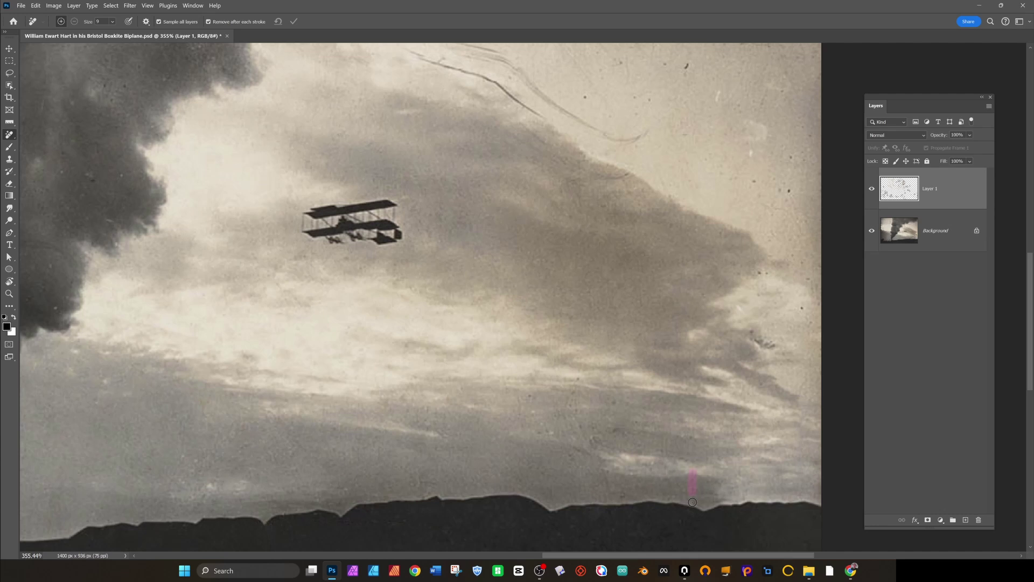
pyautogui.click(593, 442)
pyautogui.click(626, 489)
pyautogui.click(685, 439)
pyautogui.click(520, 407)
# Remove the curved scratch and dark specks from the cloud and bright sky near the photo's right edge.
pyautogui.moveTo(753, 336); pyautogui.dragTo(775, 347)
pyautogui.click(802, 307)
pyautogui.click(789, 191)
pyautogui.click(779, 191)
pyautogui.moveTo(644, 135); pyautogui.dragTo(512, 70)
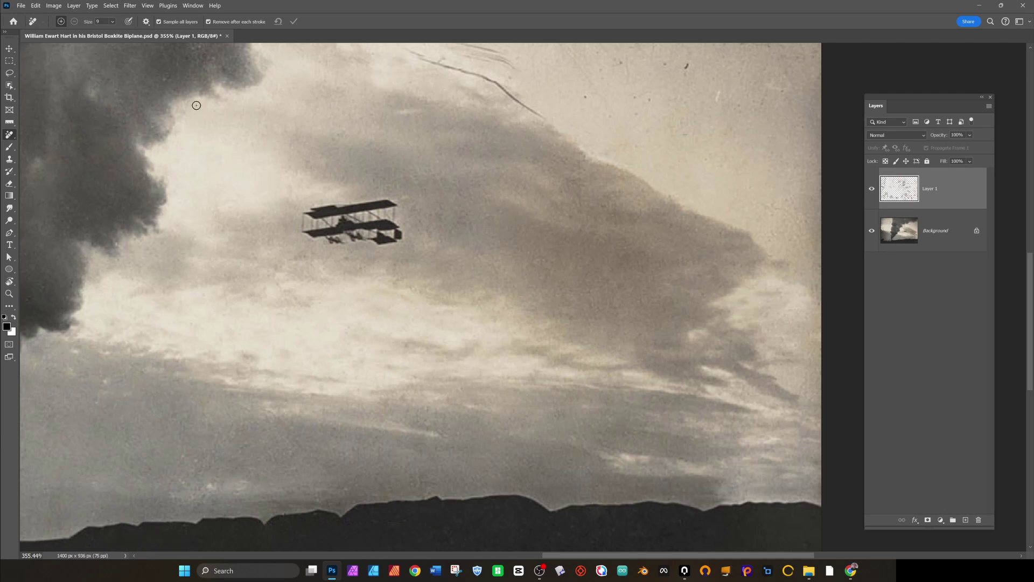
pyautogui.click(650, 100)
pyautogui.click(634, 97)
pyautogui.click(621, 63)
pyautogui.click(585, 97)
pyautogui.click(613, 150)
# Remove the specks from the smoke column and the dark spots in the photo's upper-right sky.
pyautogui.scroll(-5, 658, 242)
pyautogui.scroll(1, 477, 425)
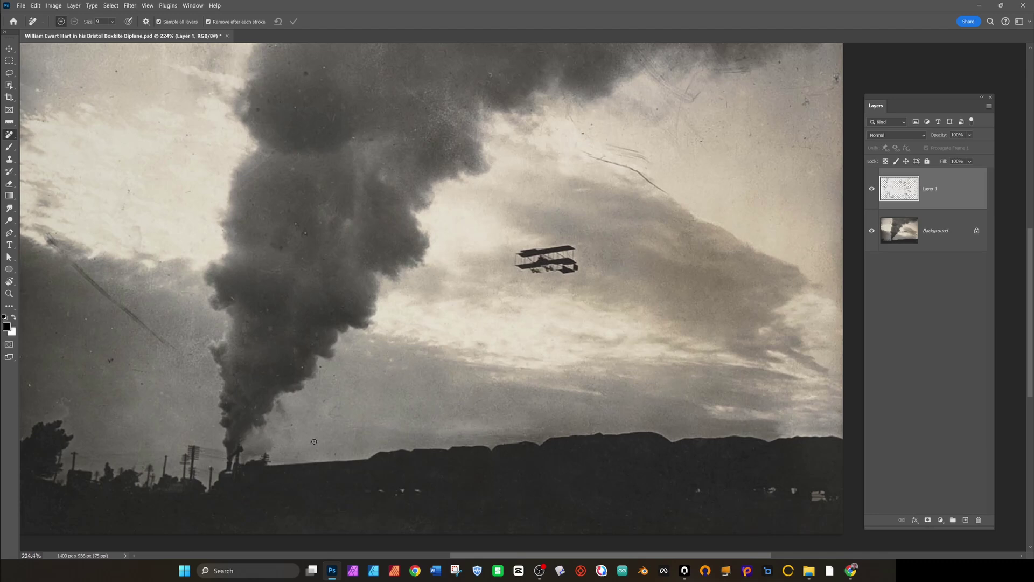
pyautogui.click(318, 387)
pyautogui.scroll(2, 305, 233)
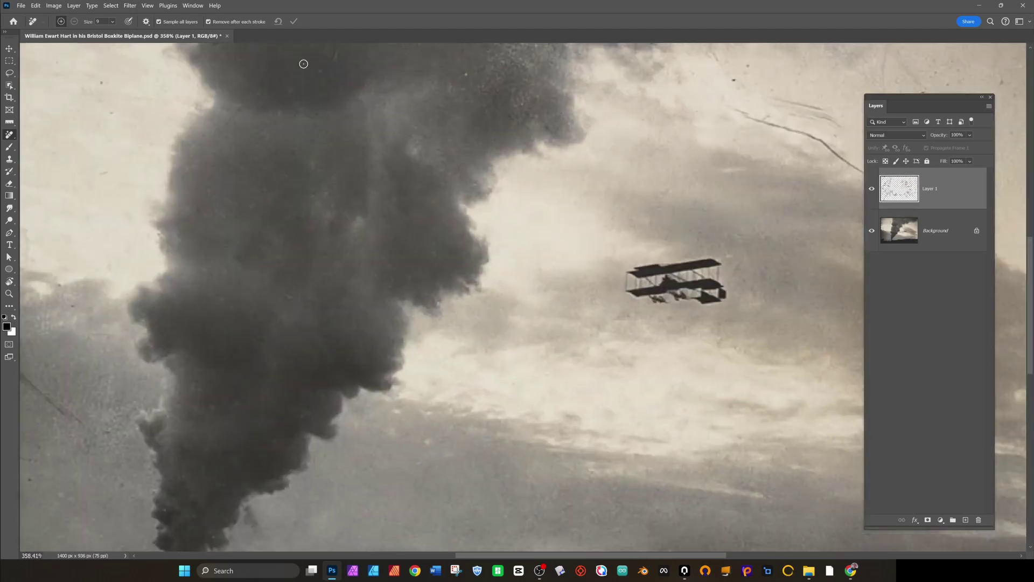
pyautogui.moveTo(519, 54); pyautogui.dragTo(572, 92)
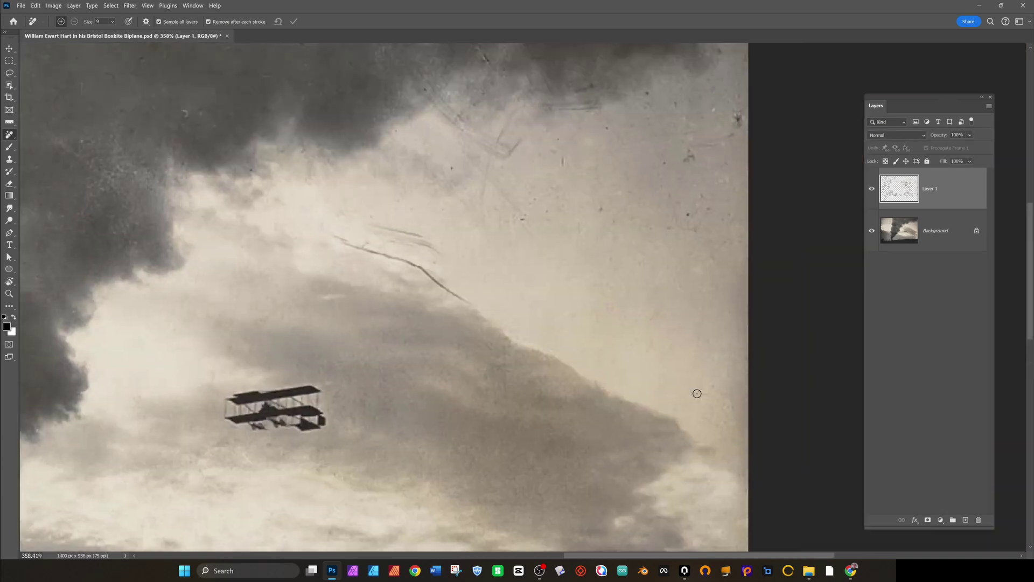
pyautogui.moveTo(686, 117); pyautogui.dragTo(695, 136)
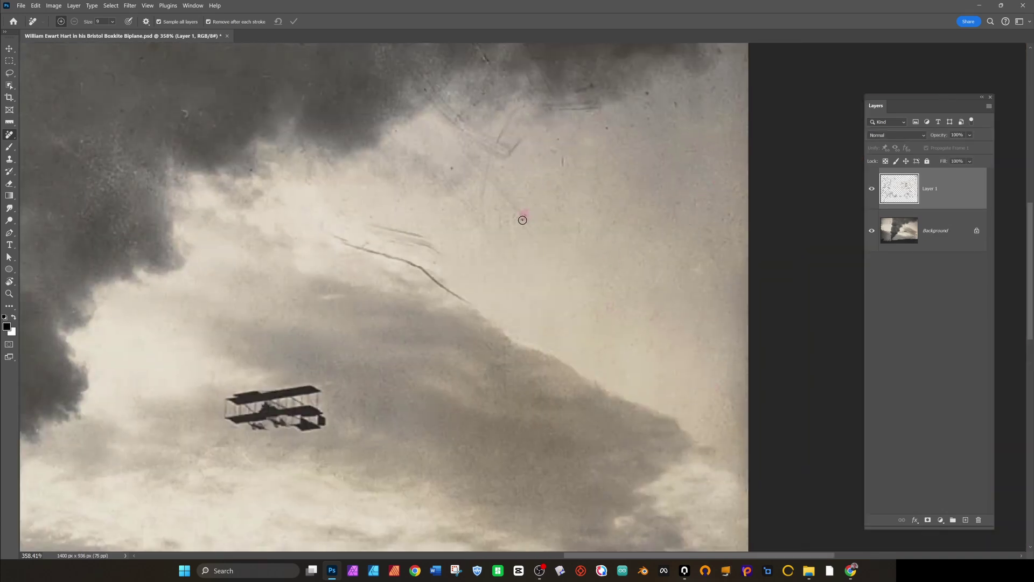
# Remove the long dark scratches above the biplane and the thin scratches below the smoke's edge.
pyautogui.moveTo(363, 222); pyautogui.dragTo(433, 246)
pyautogui.moveTo(327, 232); pyautogui.dragTo(466, 301)
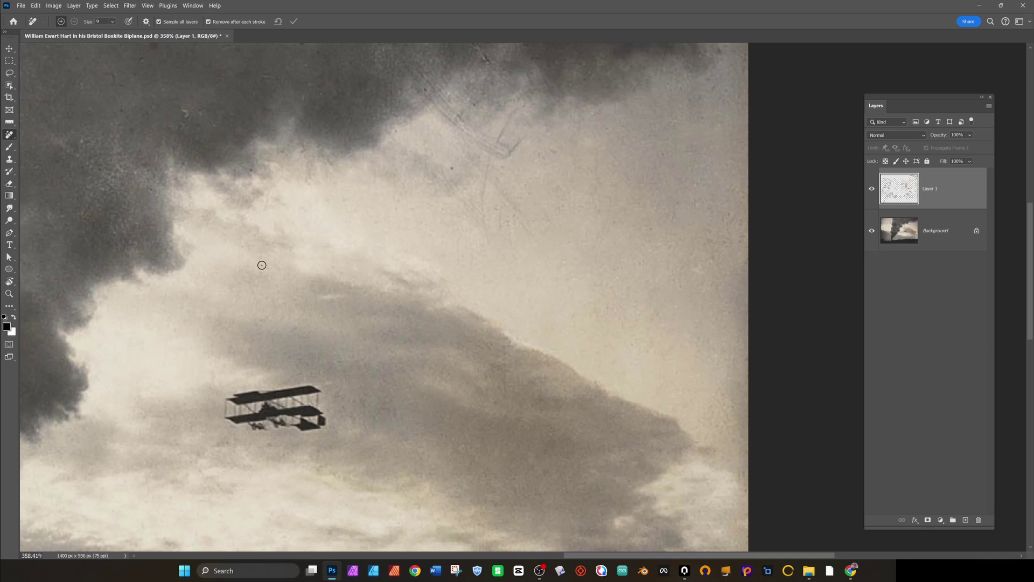
pyautogui.moveTo(489, 235); pyautogui.dragTo(519, 106)
pyautogui.moveTo(498, 240); pyautogui.dragTo(512, 212)
# Remove the remaining small specks from the upper smoke cloud and the right-hand grey cloud.
pyautogui.moveTo(209, 112); pyautogui.dragTo(184, 113)
pyautogui.moveTo(135, 171); pyautogui.dragTo(118, 172)
pyautogui.moveTo(479, 47); pyautogui.dragTo(481, 50)
pyautogui.moveTo(632, 344); pyautogui.dragTo(632, 349)
# Remove the long diagonal scratch and specks from the dark cloud at the photo's left with a size 15 brush.
pyautogui.scroll(-2, 538, 380)
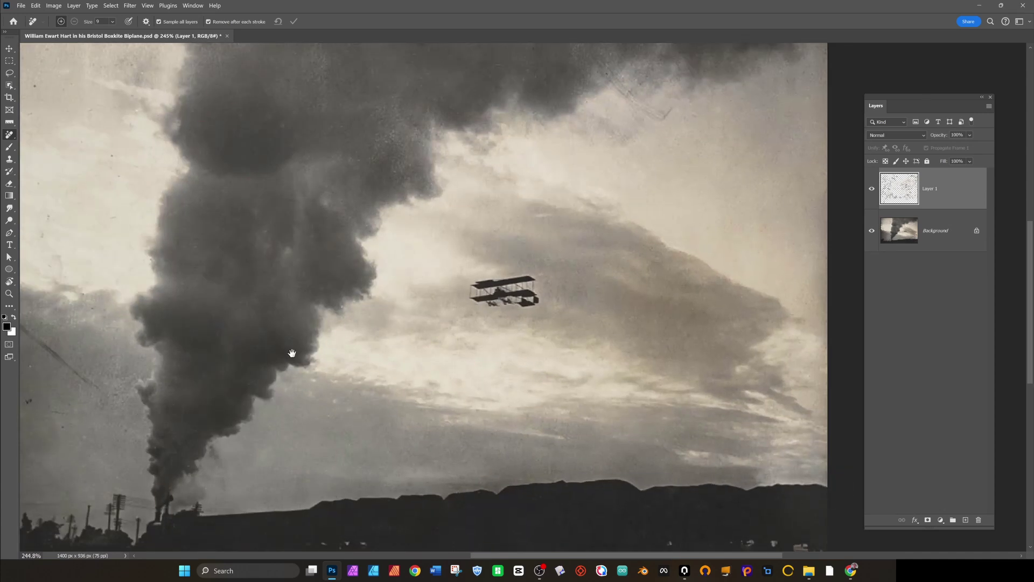
pyautogui.moveTo(292, 353); pyautogui.dragTo(728, 303)
pyautogui.press(']')
pyautogui.press(']')
pyautogui.moveTo(401, 221); pyautogui.dragTo(532, 335)
pyautogui.click(415, 321)
pyautogui.moveTo(360, 359); pyautogui.dragTo(358, 367)
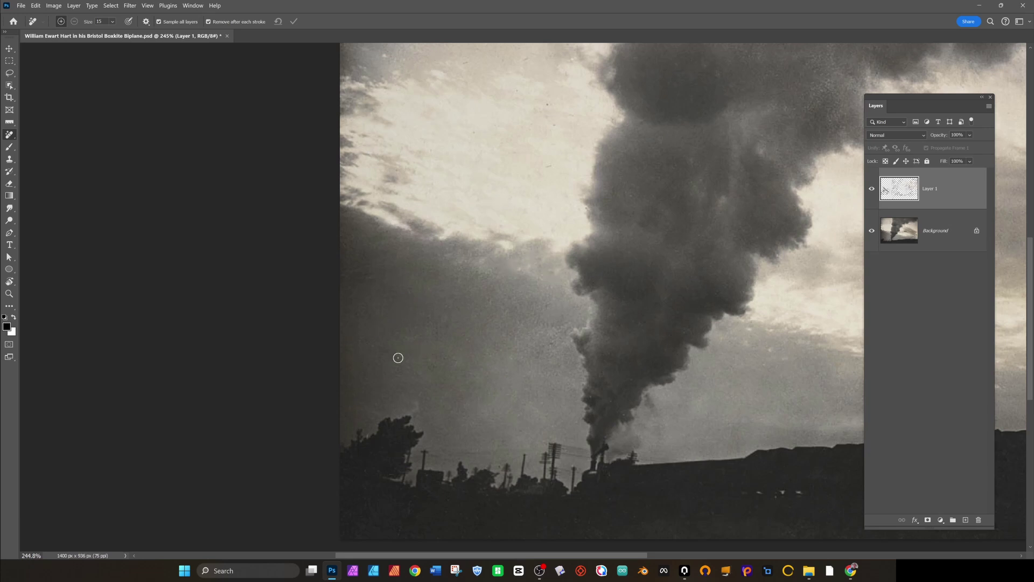
# Remove the dust spots and marks from the upper-left sky and the adjoining smoke edge.
pyautogui.moveTo(624, 264); pyautogui.dragTo(596, 453)
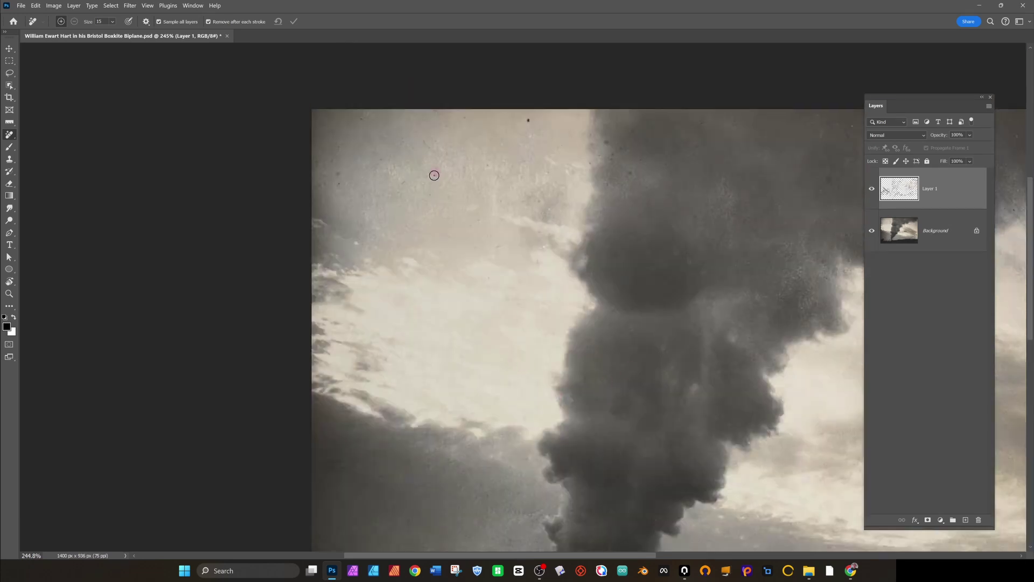
pyautogui.moveTo(370, 168); pyautogui.dragTo(373, 219)
pyautogui.click(467, 115)
pyautogui.click(440, 154)
pyautogui.click(490, 163)
pyautogui.click(529, 120)
pyautogui.click(591, 135)
# Remove the specks and crossed scratches from the smoke along the photo's upper edge and the sky beneath it.
pyautogui.moveTo(788, 307); pyautogui.dragTo(526, 405)
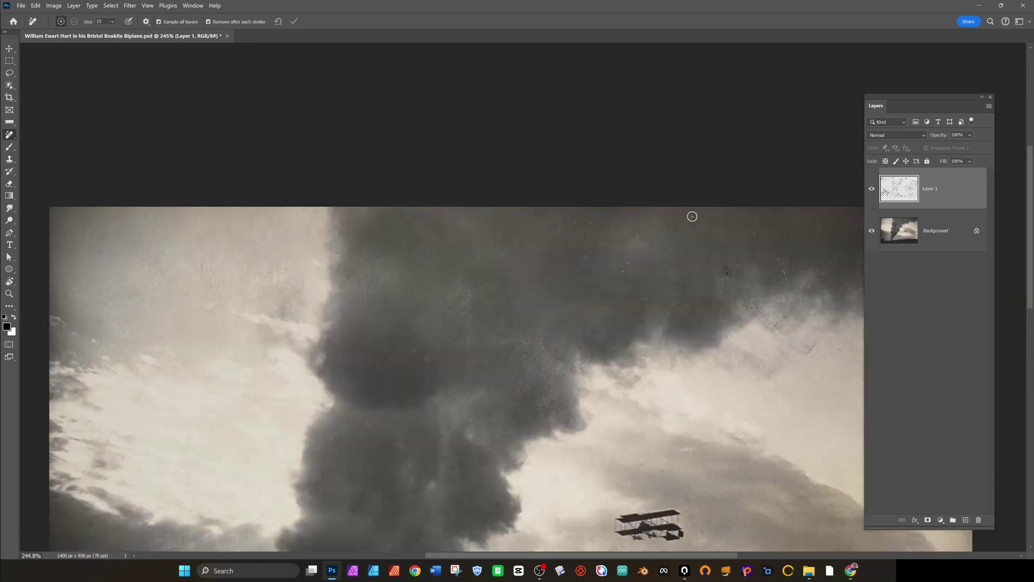
pyautogui.moveTo(585, 257); pyautogui.dragTo(585, 266)
pyautogui.click(726, 273)
pyautogui.click(678, 309)
pyautogui.click(797, 267)
pyautogui.moveTo(753, 307); pyautogui.dragTo(822, 344)
pyautogui.click(763, 280)
pyautogui.moveTo(718, 287); pyautogui.dragTo(718, 280)
pyautogui.scroll(-2, 243, 289)
pyautogui.moveTo(242, 288); pyautogui.dragTo(325, 186)
pyautogui.scroll(1, 574, 367)
pyautogui.moveTo(573, 367); pyautogui.dragTo(614, 366)
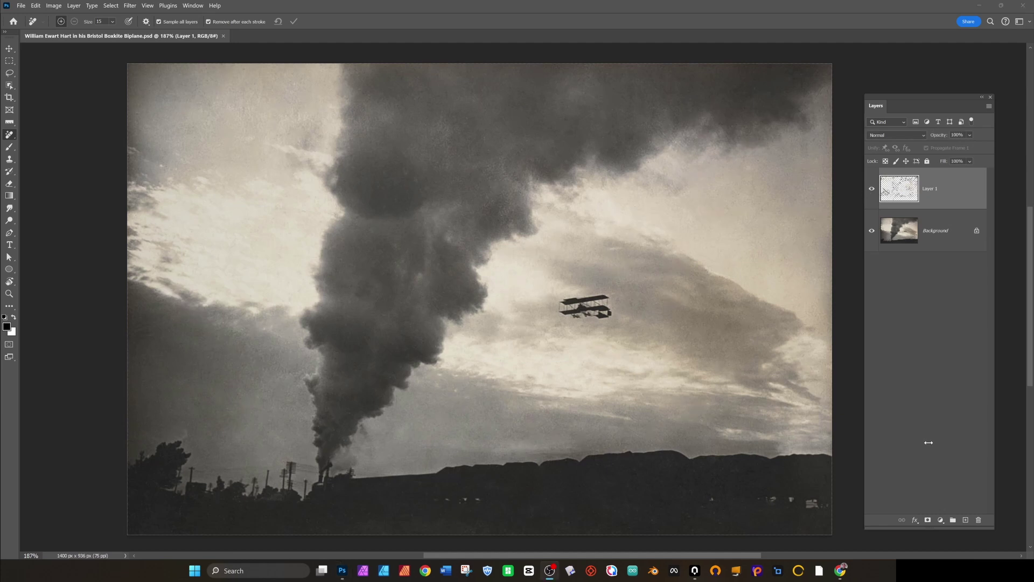
# Add a Hue/Saturation adjustment layer with Saturation at -100 and close its properties.
pyautogui.click(942, 520)
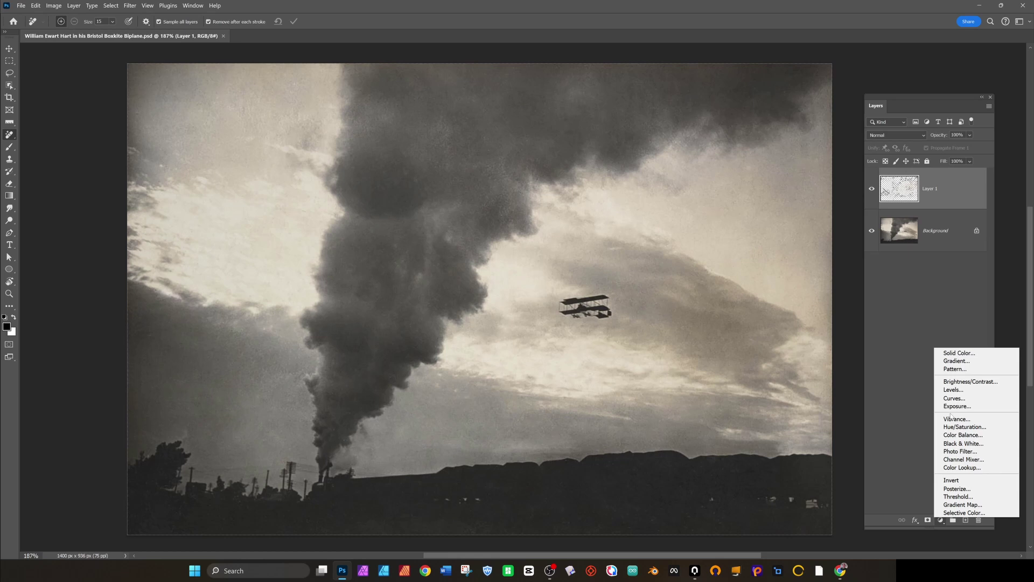
pyautogui.click(958, 427)
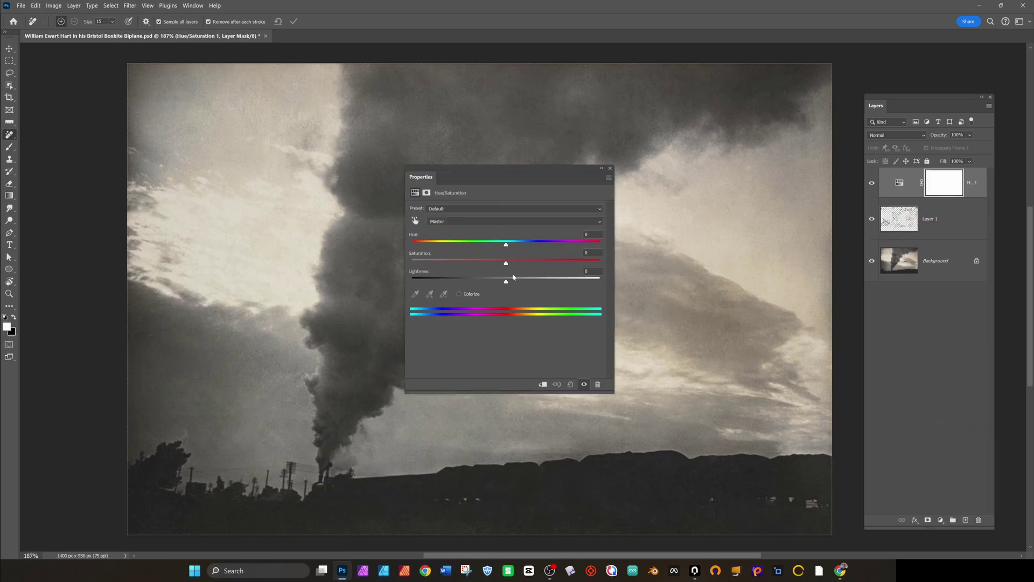
pyautogui.moveTo(506, 263); pyautogui.dragTo(400, 256)
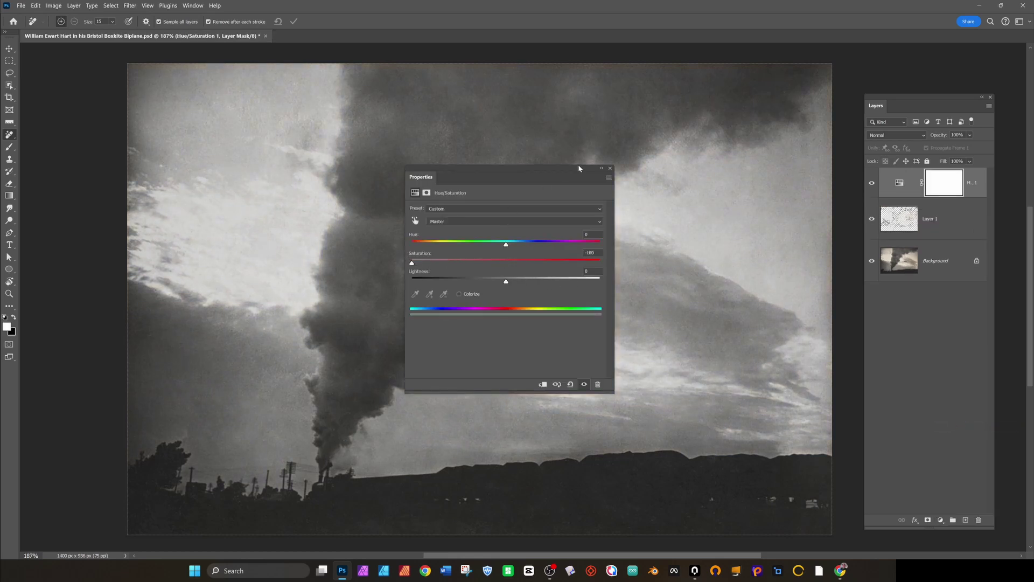
pyautogui.click(607, 169)
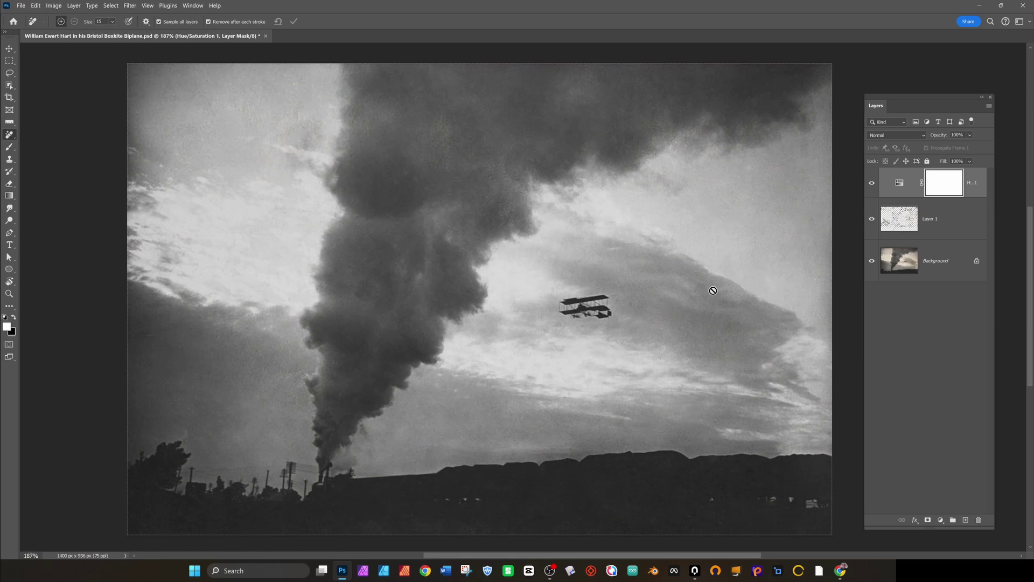
# Add a Curves adjustment layer with the black point input at 26 and the white point input at 230.
pyautogui.click(940, 520)
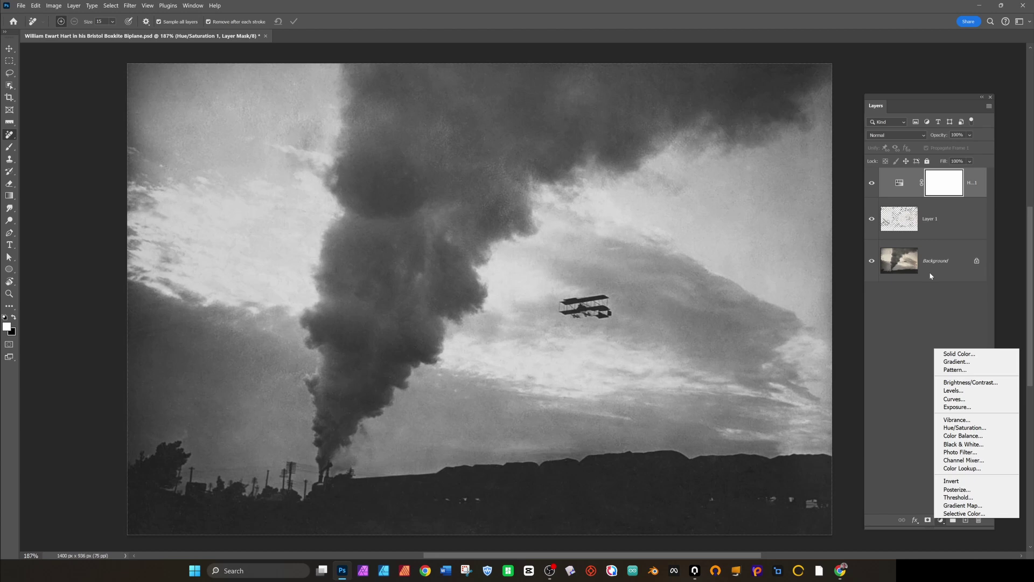
pyautogui.click(958, 399)
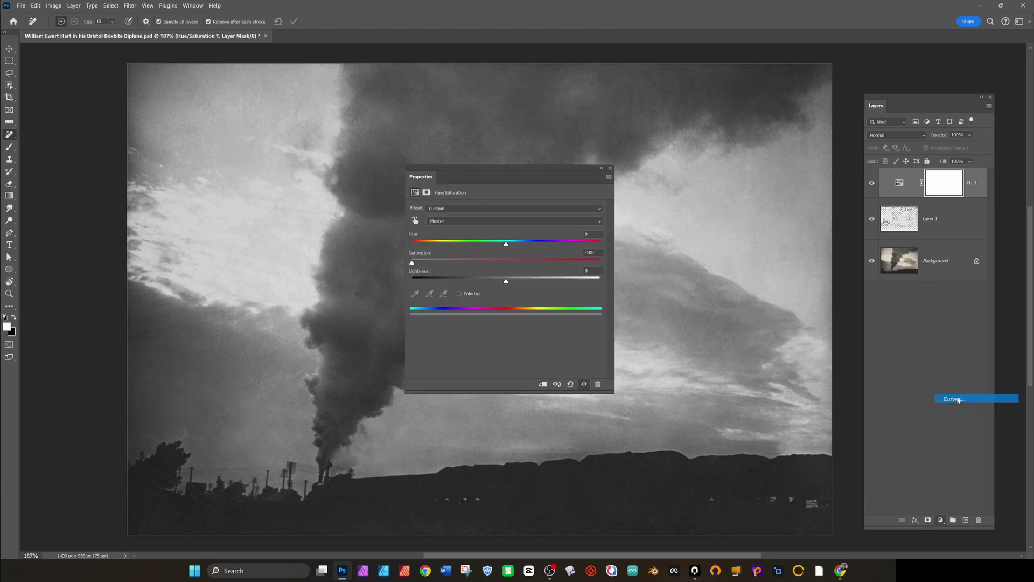
pyautogui.moveTo(542, 172); pyautogui.dragTo(753, 213)
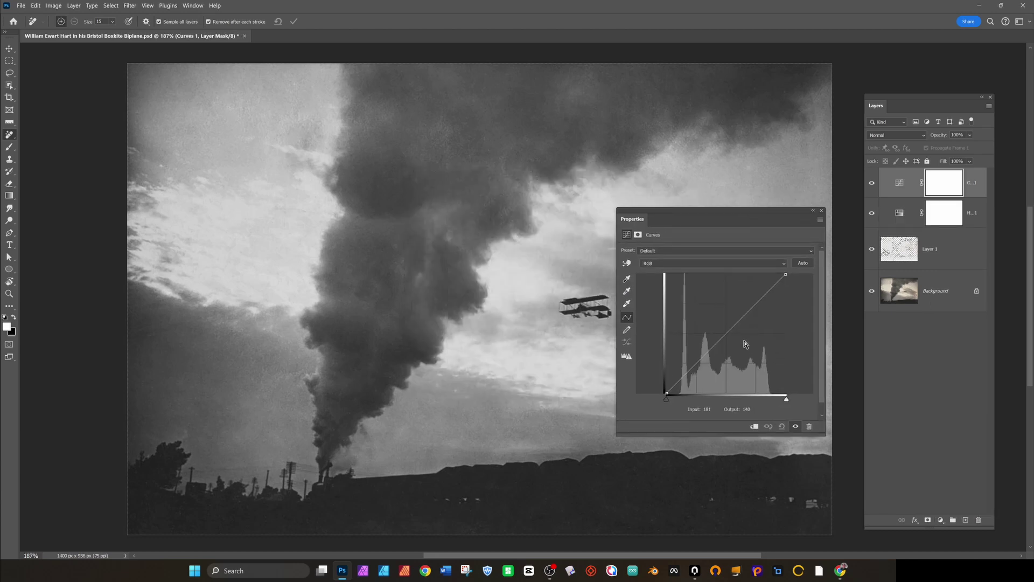
pyautogui.moveTo(716, 343)
pyautogui.mouseDown()
pyautogui.moveTo(693, 319)
pyautogui.moveTo(719, 366)
pyautogui.moveTo(696, 318)
pyautogui.moveTo(709, 350)
pyautogui.mouseUp()
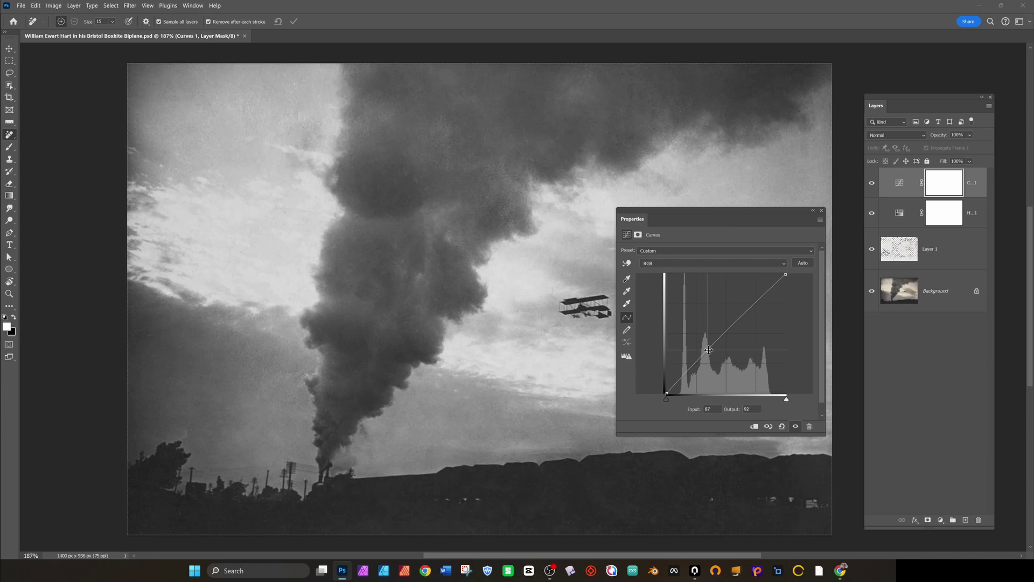
pyautogui.press('Delete')
pyautogui.moveTo(667, 399); pyautogui.dragTo(678, 400)
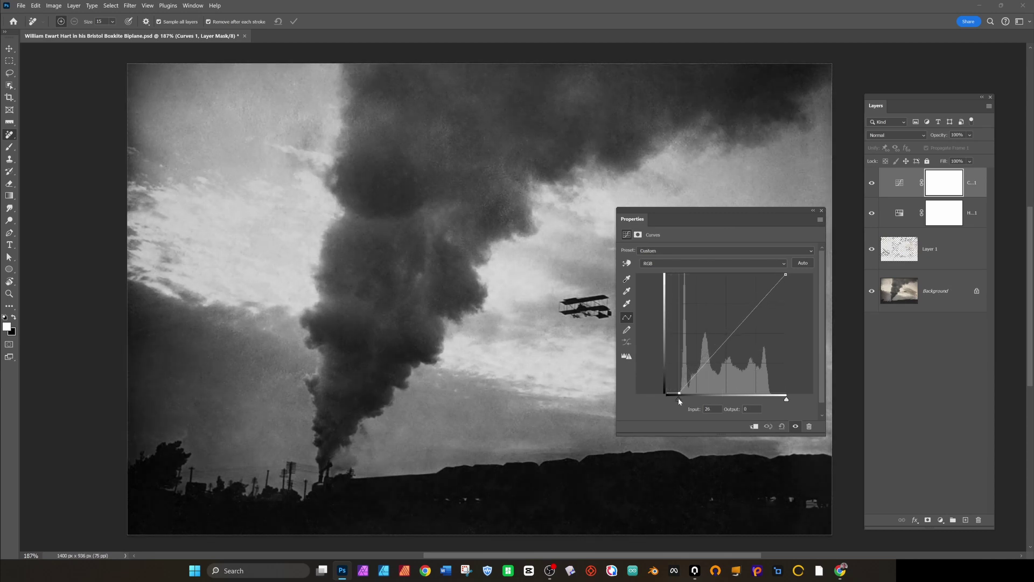
pyautogui.moveTo(785, 400); pyautogui.dragTo(775, 402)
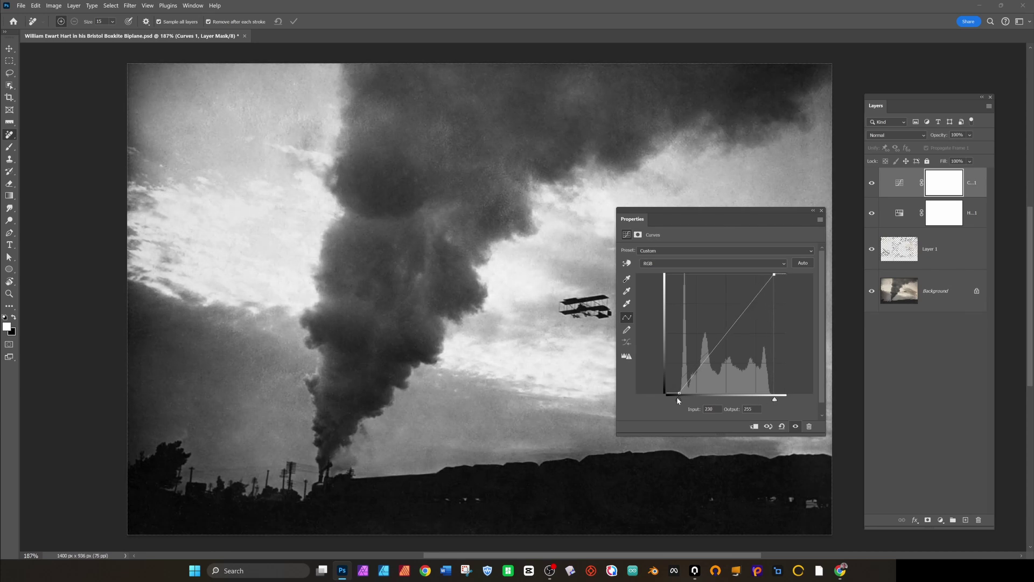
# Set the Curves black point input to 12, add a lower and an upper point along the line, and compare the image without the adjustment.
pyautogui.moveTo(678, 400); pyautogui.dragTo(674, 398)
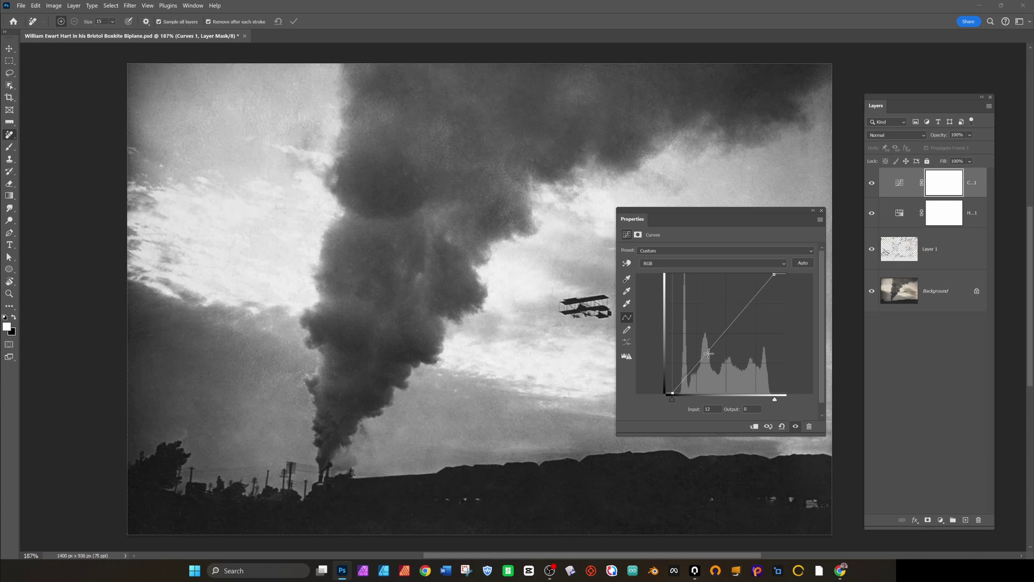
pyautogui.moveTo(708, 353); pyautogui.dragTo(709, 354)
pyautogui.moveTo(737, 318); pyautogui.dragTo(737, 317)
pyautogui.click(823, 212)
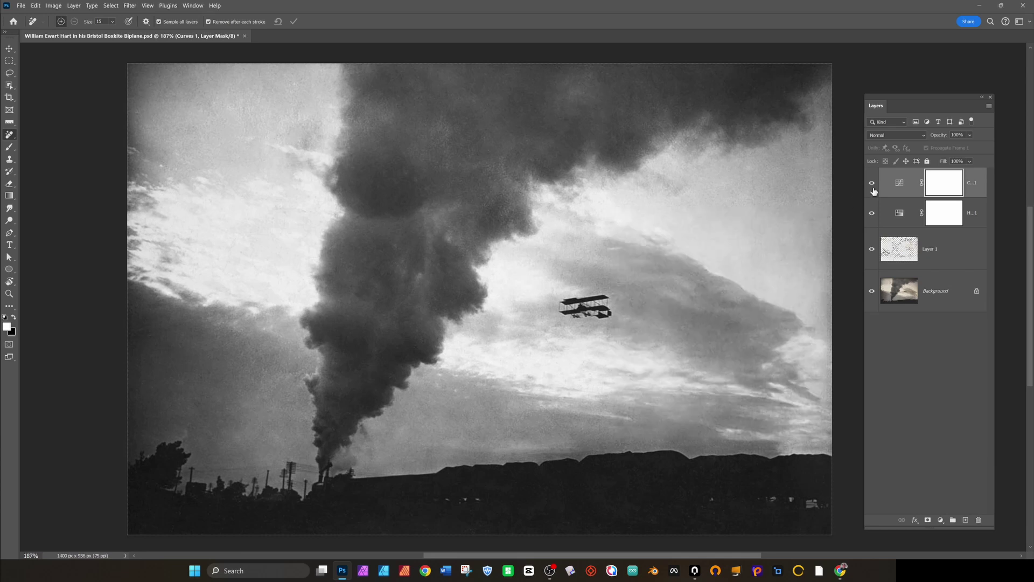
pyautogui.click(872, 184)
pyautogui.click(871, 184)
# Try a Brightness/Contrast adjustment layer above the Curves layer, compare the image with and without it, and delete the layer.
pyautogui.click(942, 520)
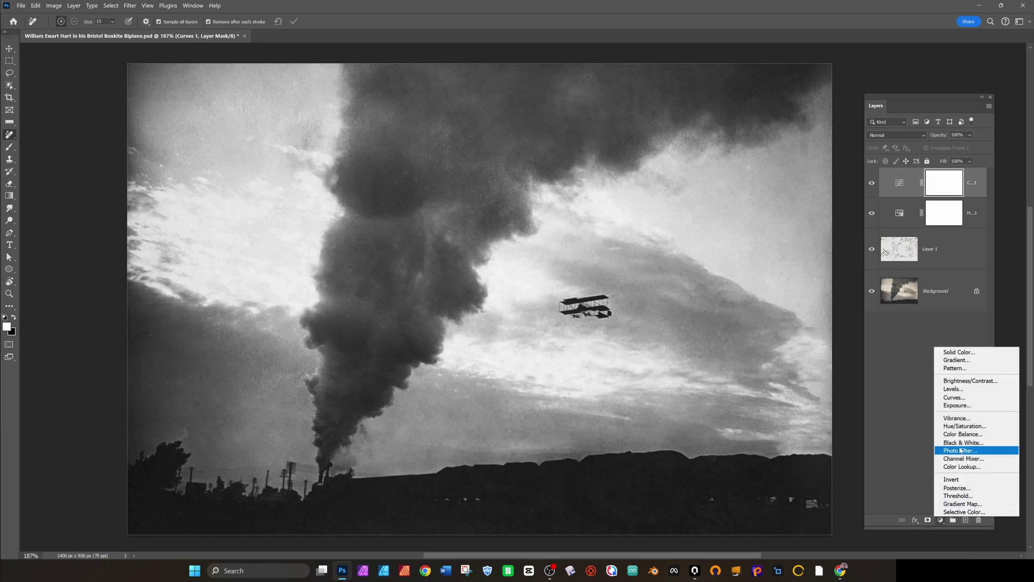
pyautogui.click(965, 381)
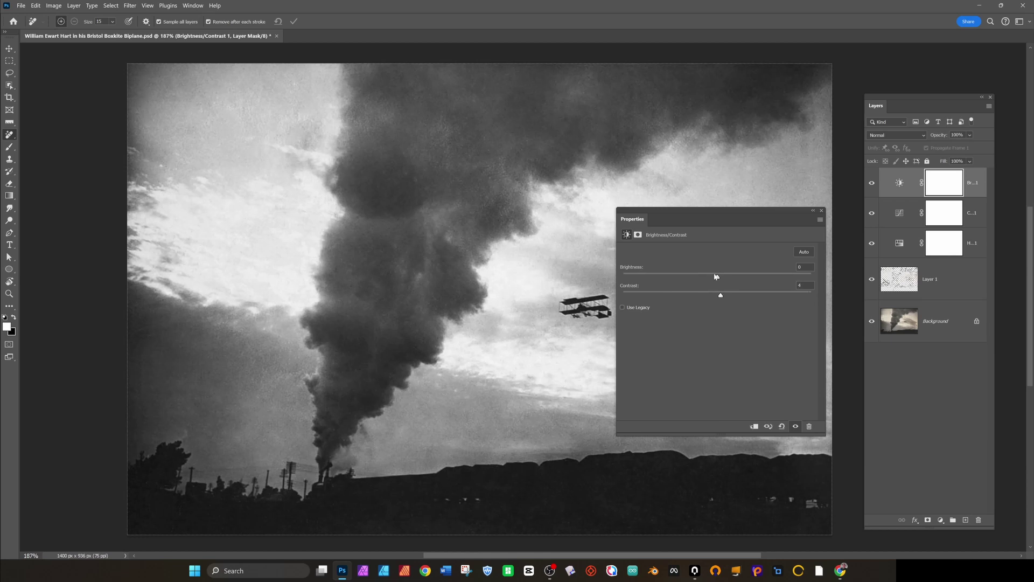
pyautogui.click(822, 212)
pyautogui.click(871, 186)
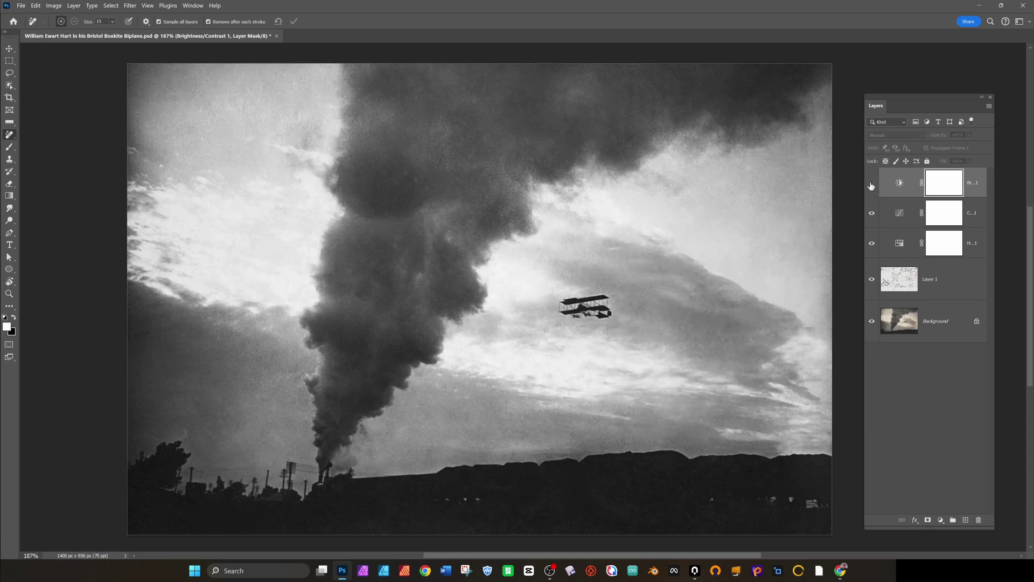
pyautogui.click(871, 185)
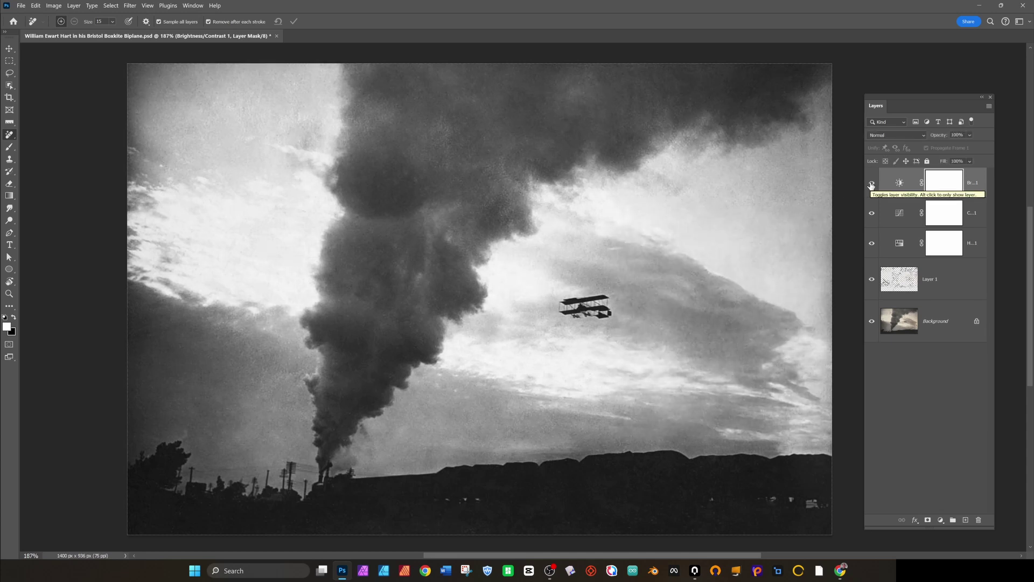
pyautogui.moveTo(967, 185); pyautogui.dragTo(979, 520)
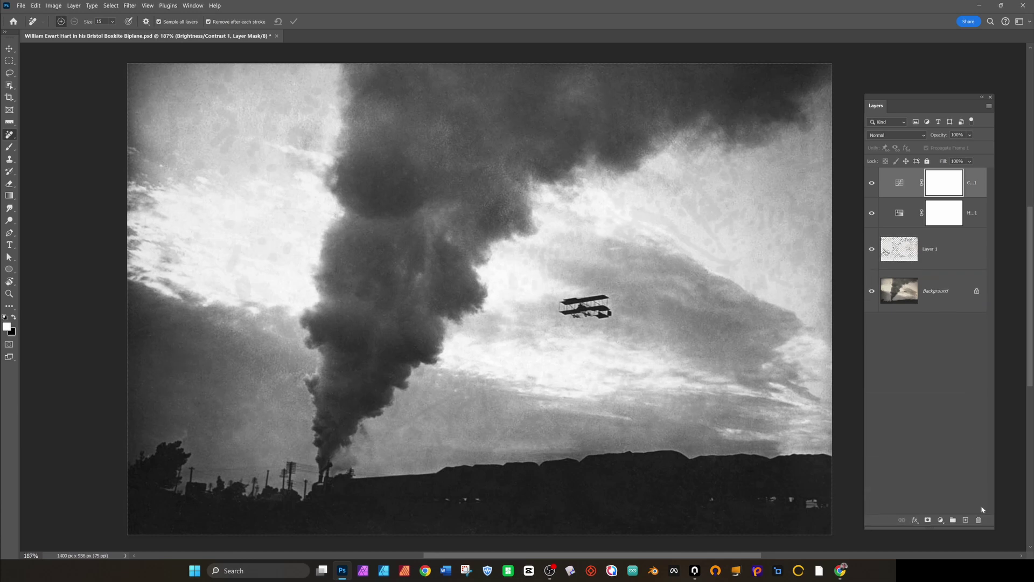
# Set the Curves black point input to about 25 and compare the restored image with the original photograph.
pyautogui.doubleClick(905, 185)
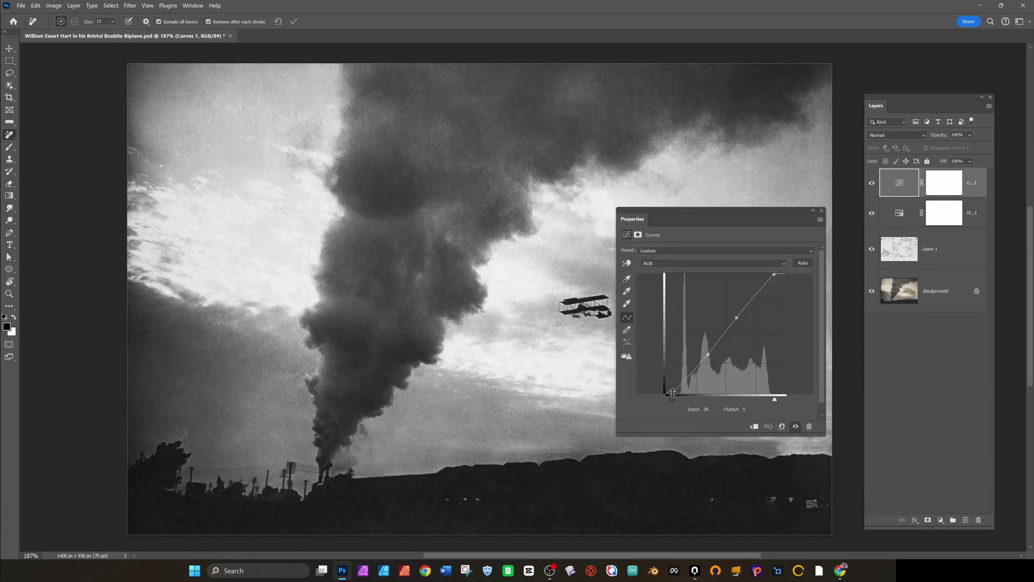
pyautogui.moveTo(674, 397); pyautogui.dragTo(676, 396)
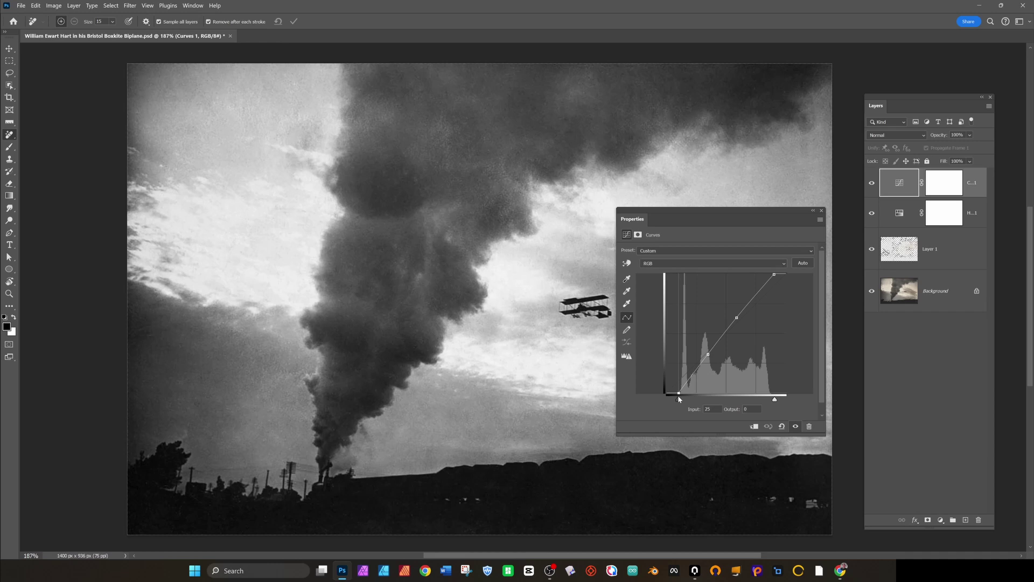
pyautogui.moveTo(678, 398); pyautogui.dragTo(683, 392)
pyautogui.click(821, 212)
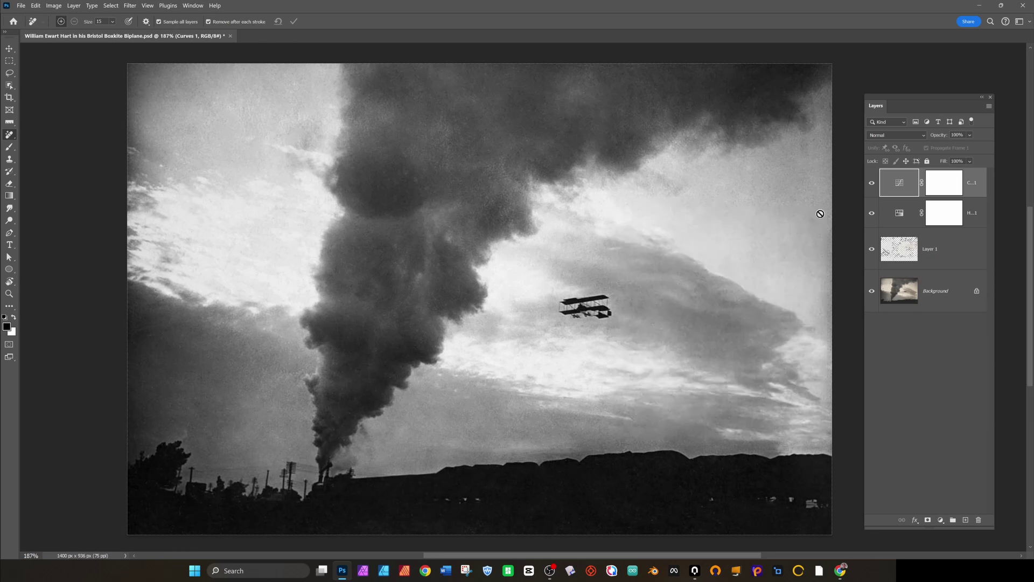
pyautogui.click(871, 184)
pyautogui.click(871, 183)
pyautogui.moveTo(861, 252); pyautogui.dragTo(867, 252)
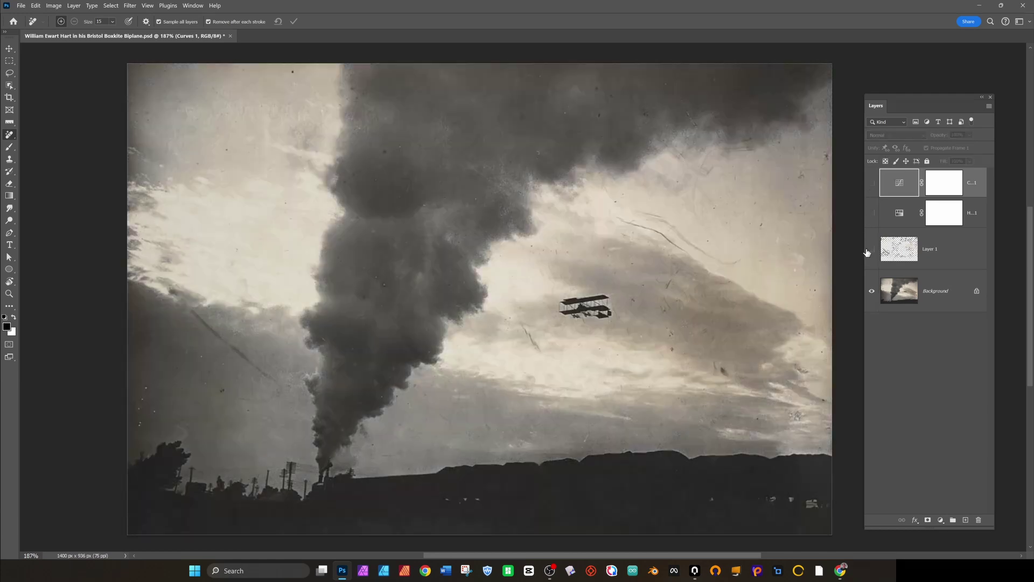
pyautogui.click(872, 186)
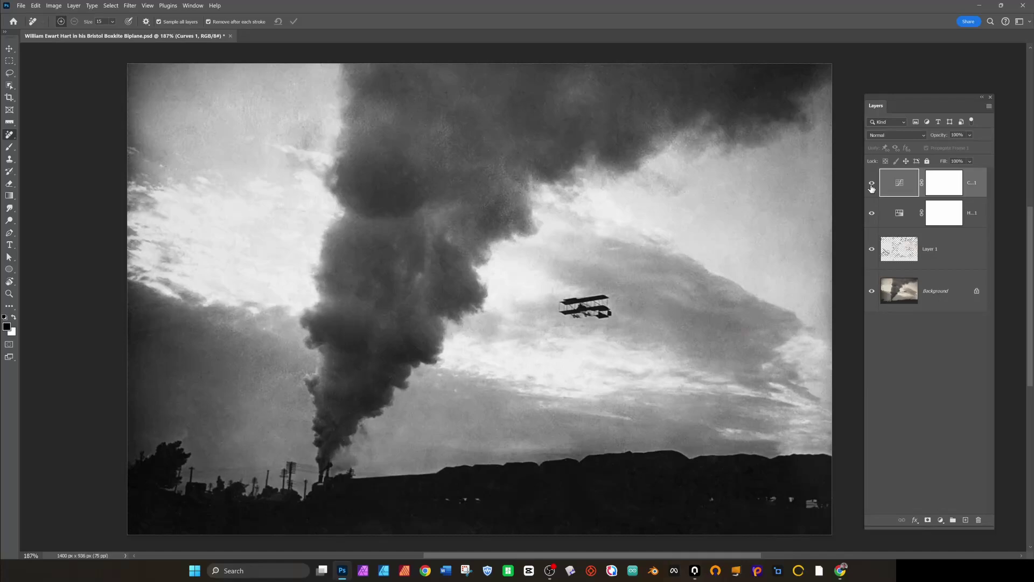
# Set the white point input of the Curves adjustment to 233 and close its properties.
pyautogui.doubleClick(900, 183)
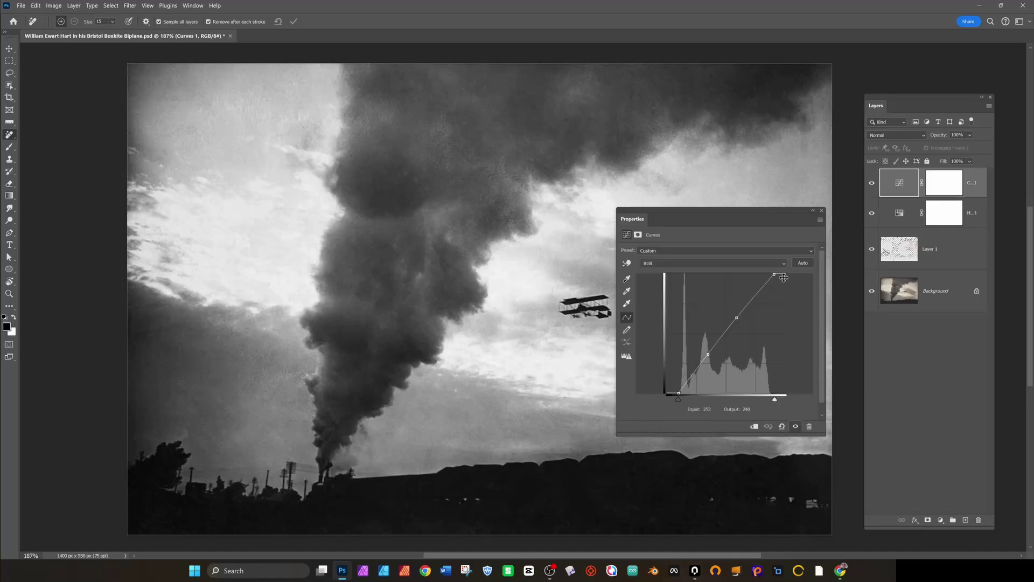
pyautogui.moveTo(775, 275); pyautogui.dragTo(777, 273)
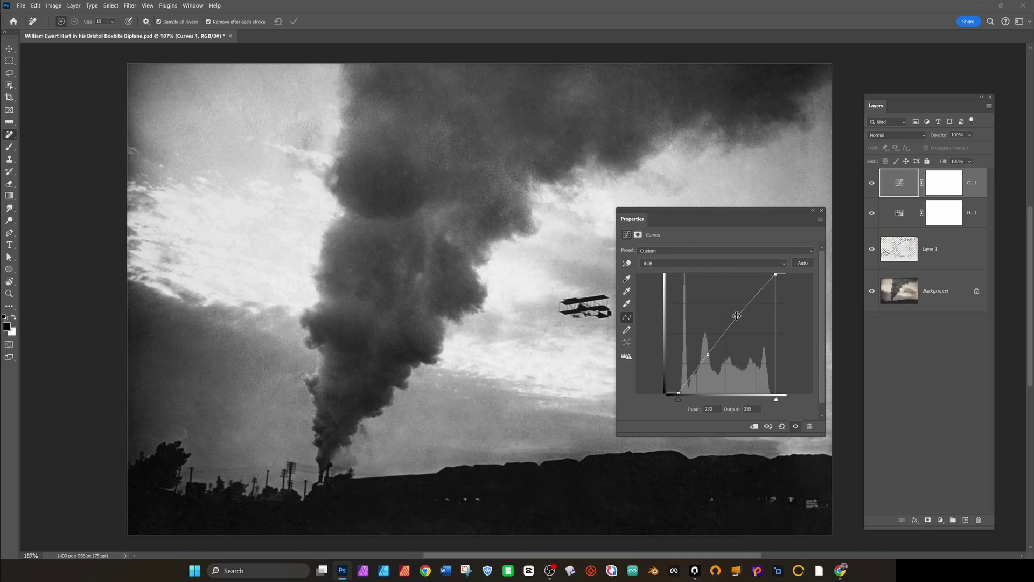
pyautogui.click(737, 318)
pyautogui.click(822, 211)
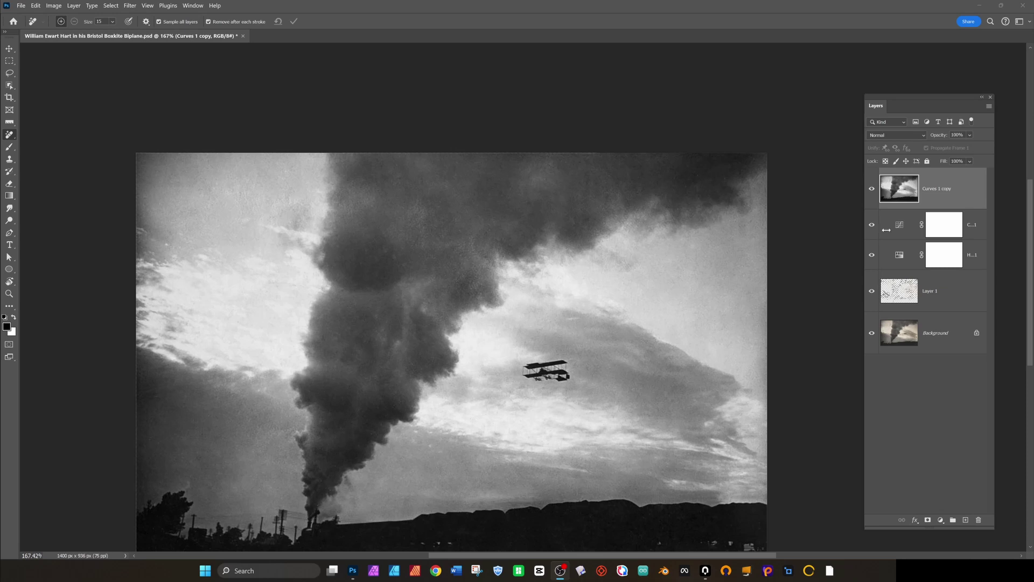
# Open Neural Filters for the merged Curves 1 copy layer and enable Photo Restoration.
pyautogui.click(921, 199)
pyautogui.scroll(8, 526, 385)
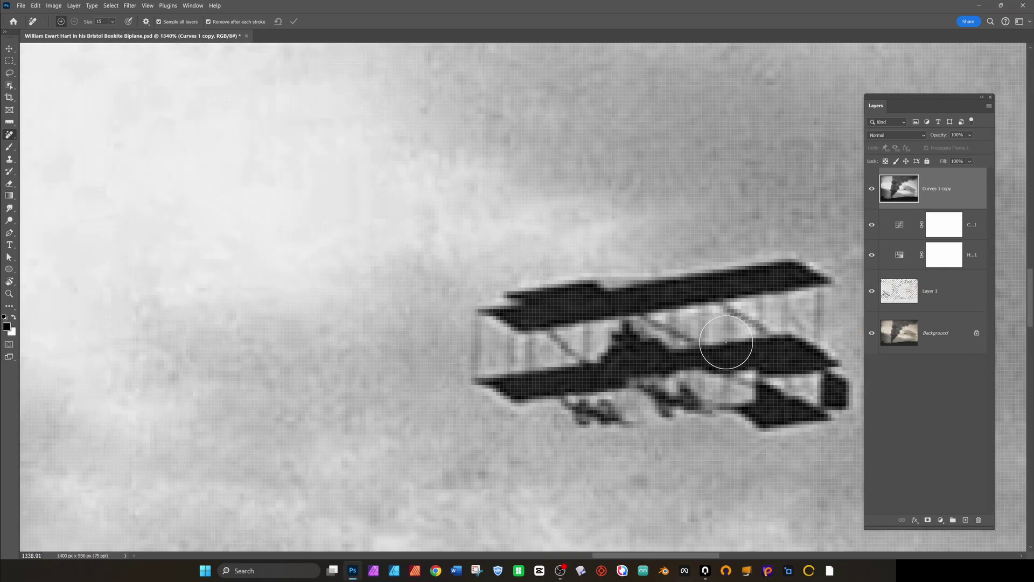
pyautogui.scroll(-2, 726, 342)
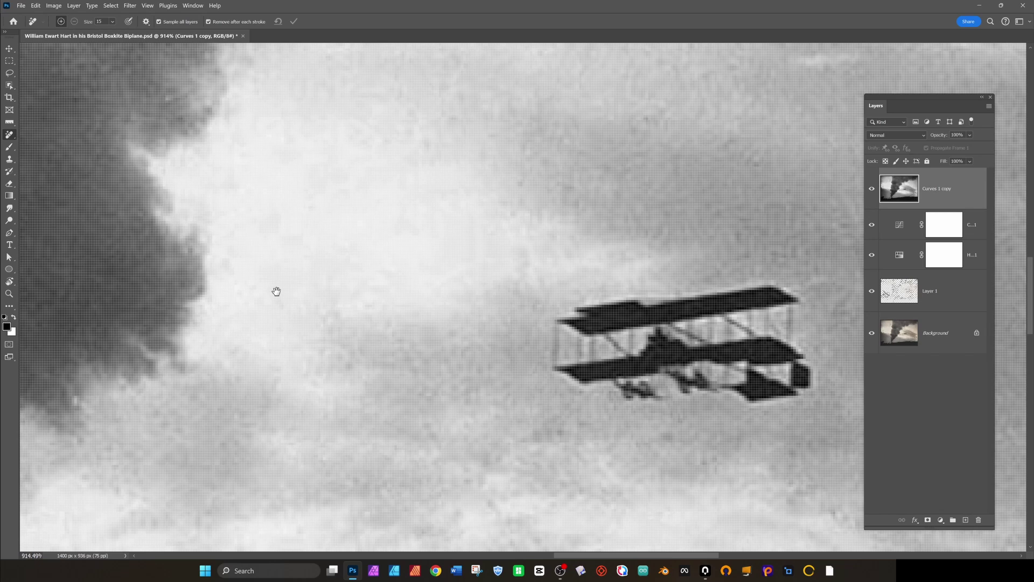
pyautogui.moveTo(277, 292); pyautogui.dragTo(657, 351)
pyautogui.scroll(-3, 672, 367)
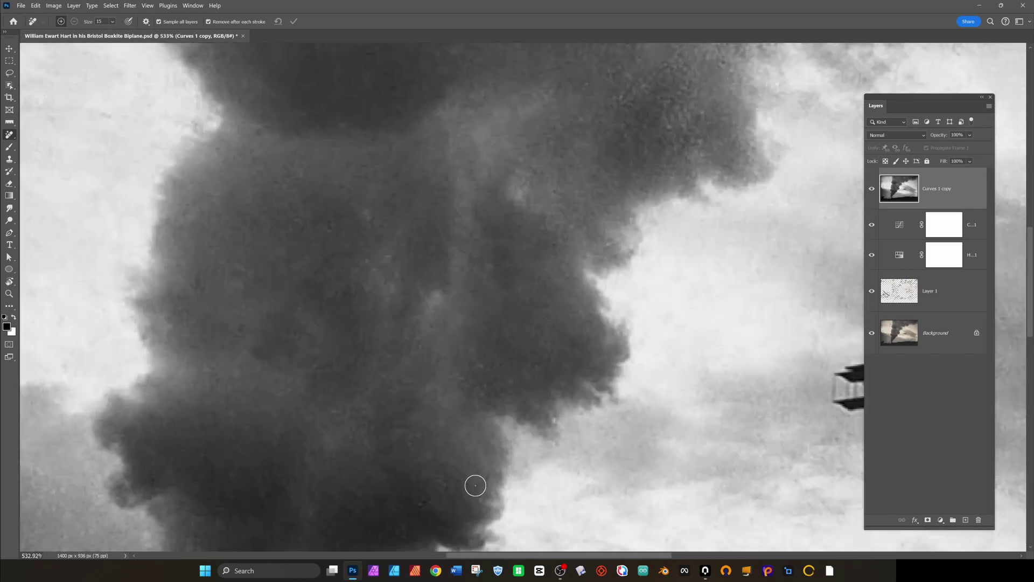
pyautogui.click(9, 147)
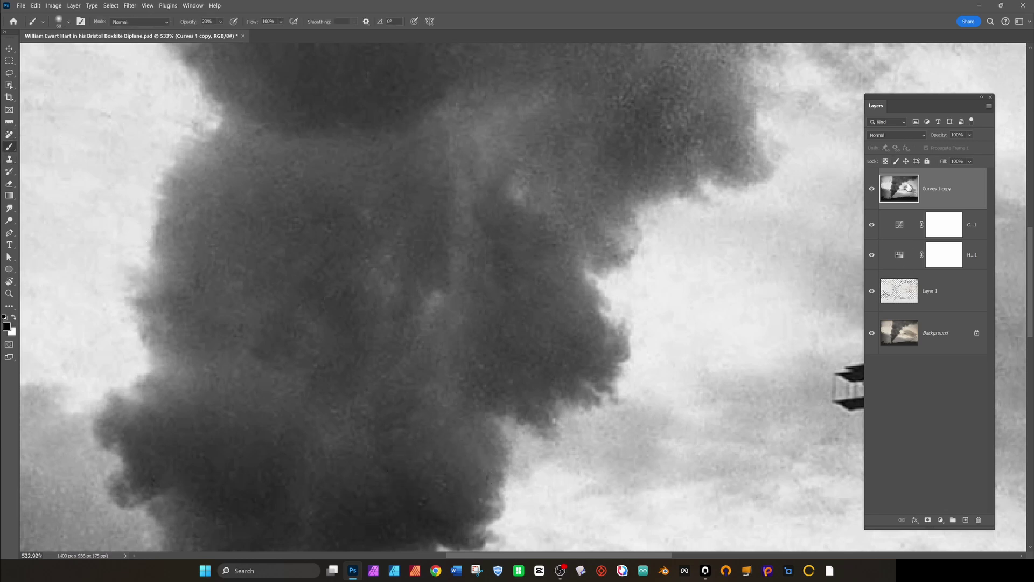
pyautogui.click(130, 6)
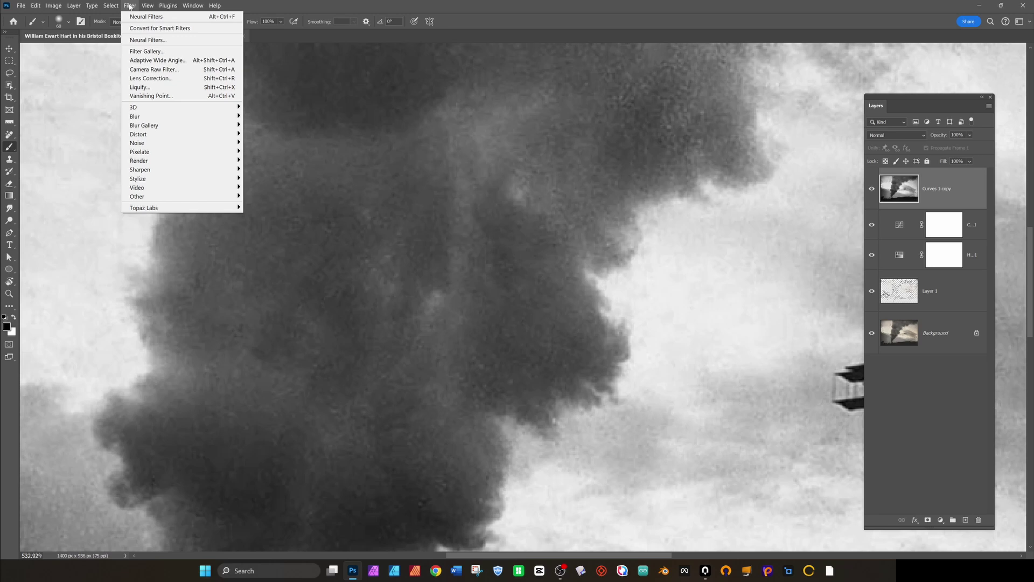
pyautogui.click(148, 40)
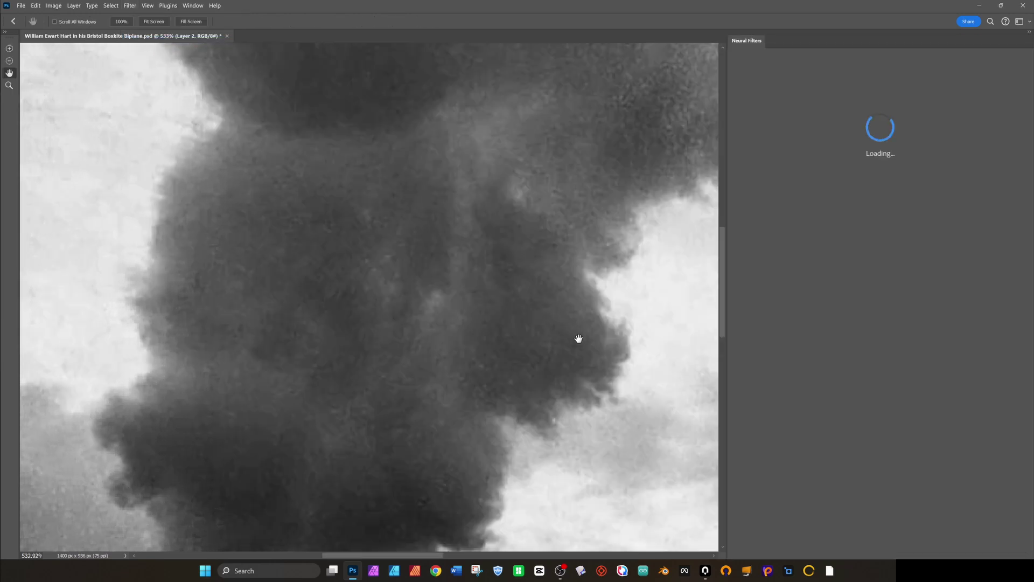
pyautogui.moveTo(658, 453); pyautogui.dragTo(397, 390)
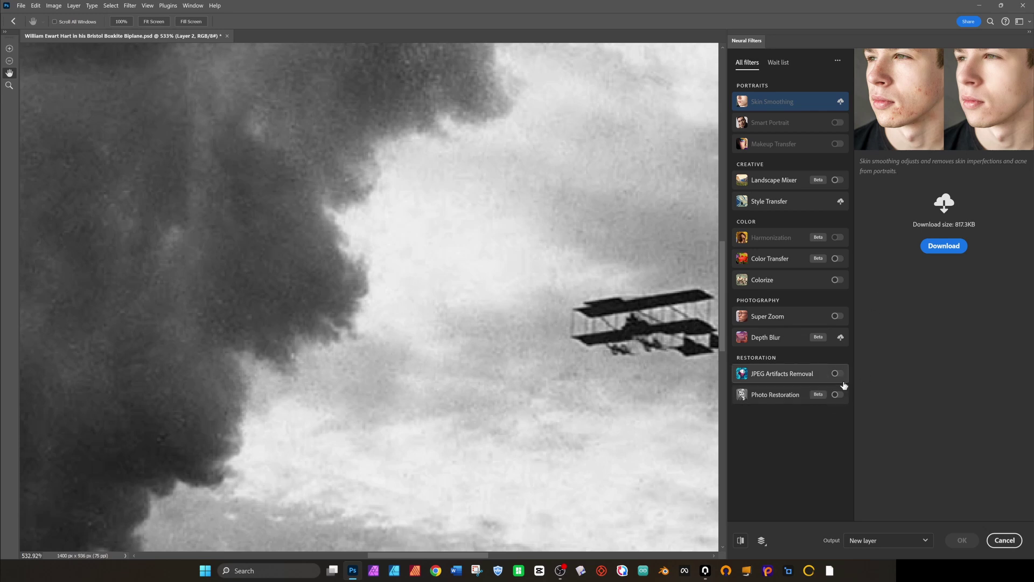
pyautogui.click(794, 397)
pyautogui.click(838, 394)
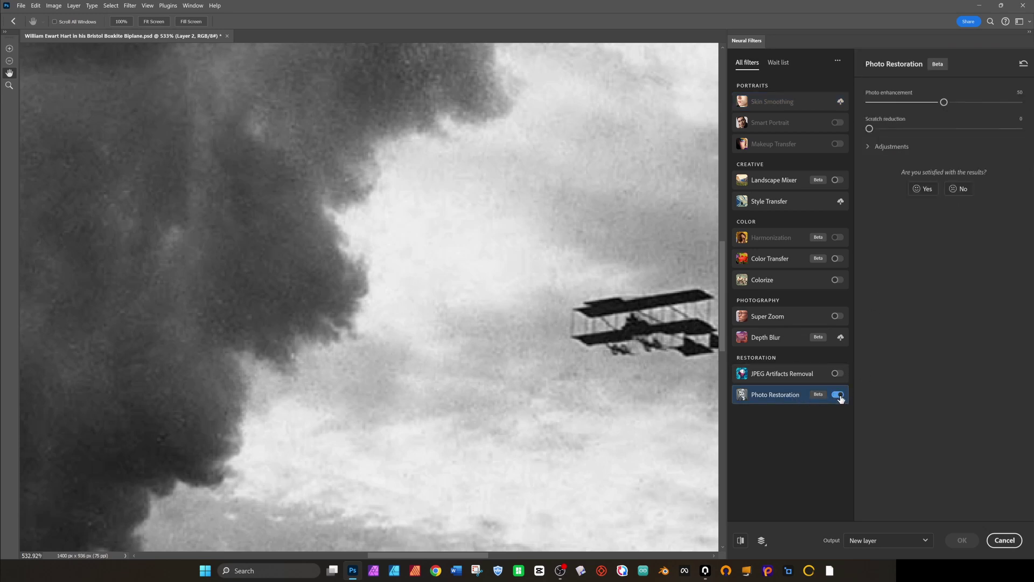
# Try a JPEG artifacts reduction of 100 in Photo Restoration and compare the smoke with and without the filter.
pyautogui.moveTo(447, 389); pyautogui.dragTo(632, 373)
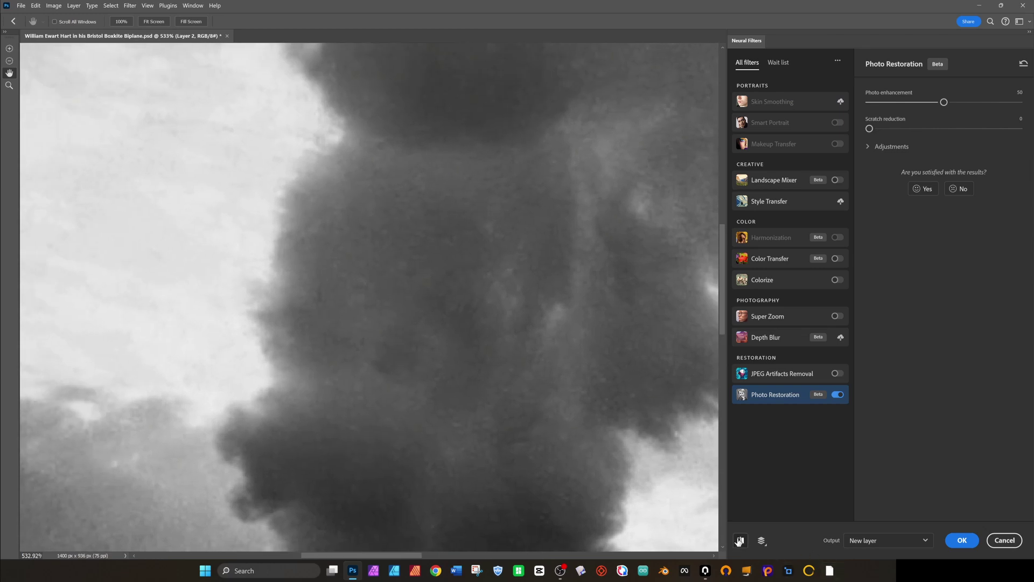
pyautogui.click(742, 541)
pyautogui.click(869, 147)
pyautogui.moveTo(873, 253); pyautogui.dragTo(1016, 254)
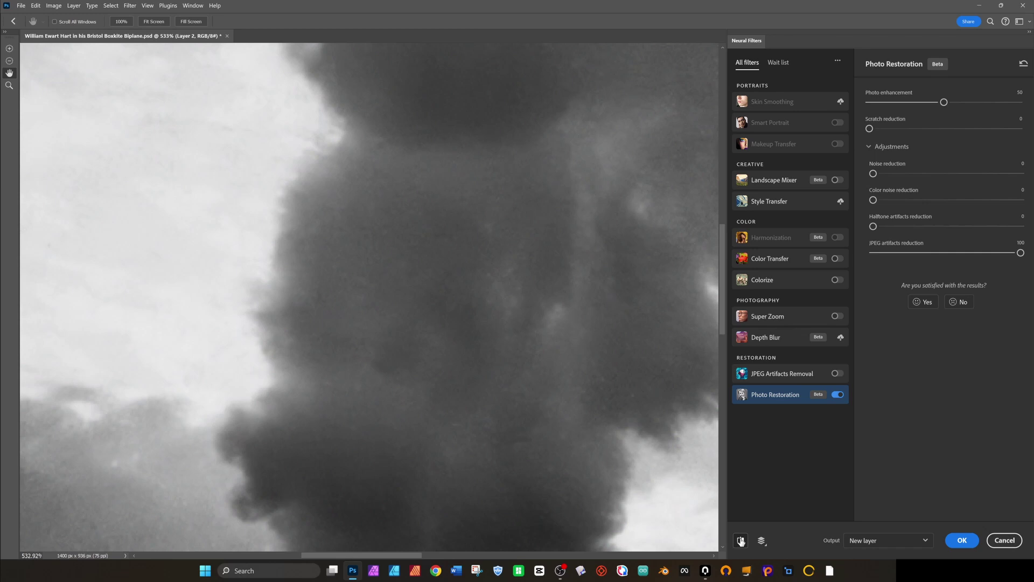
pyautogui.click(741, 541)
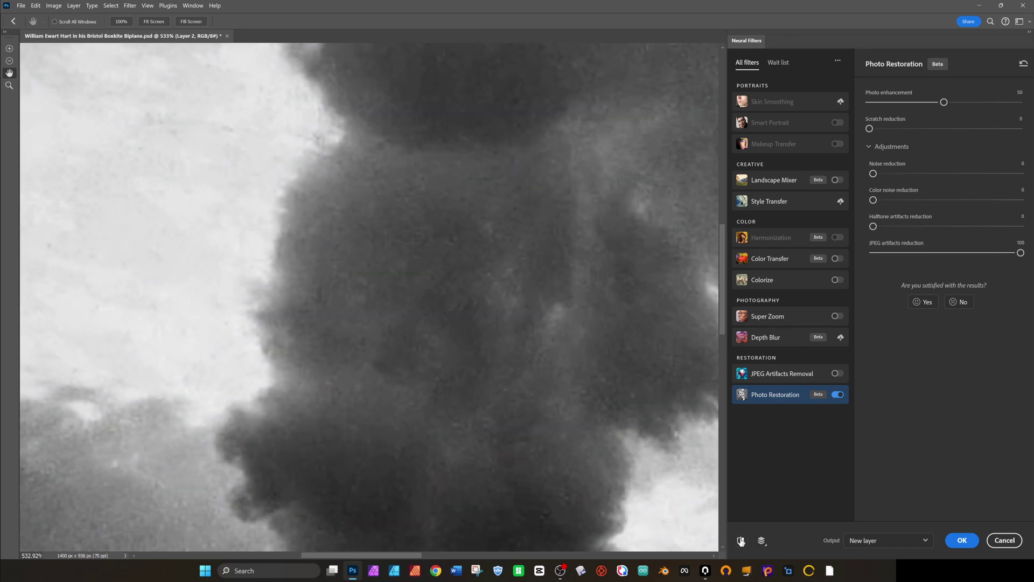
pyautogui.click(742, 541)
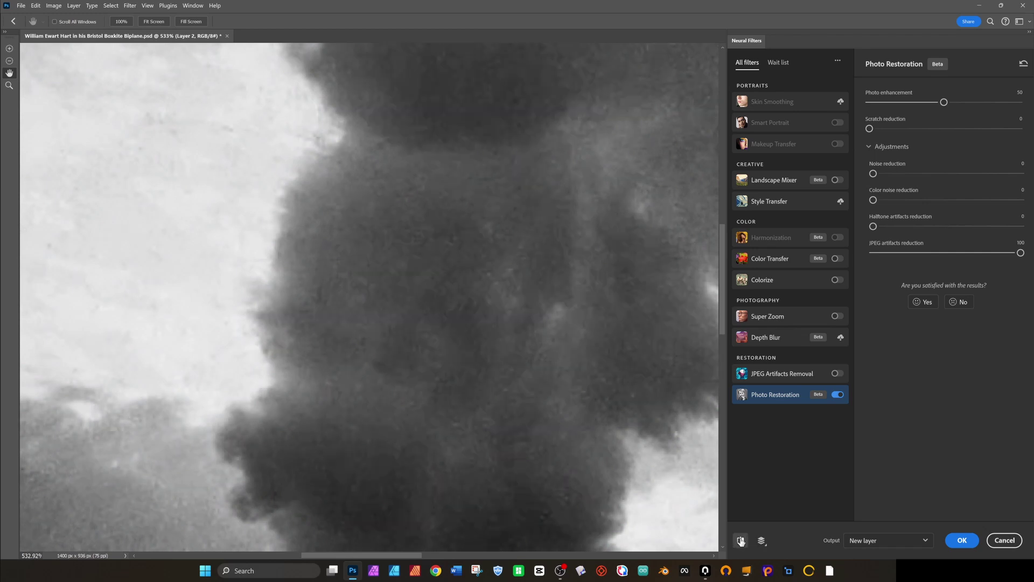
# Try a JPEG artifacts reduction of 93 and inspect its effect on the smoke and the biplane.
pyautogui.click(948, 253)
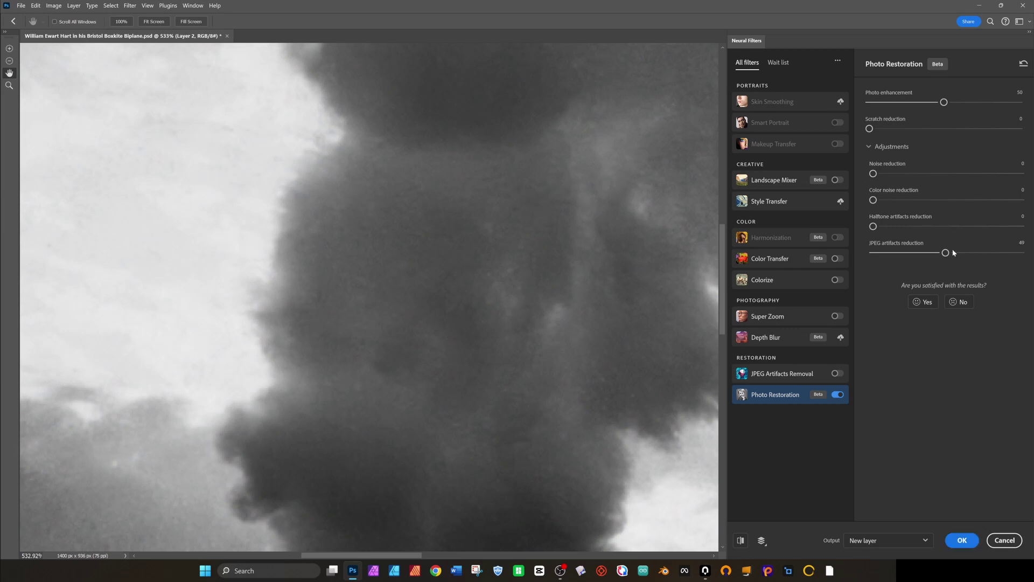
pyautogui.scroll(-4, 580, 309)
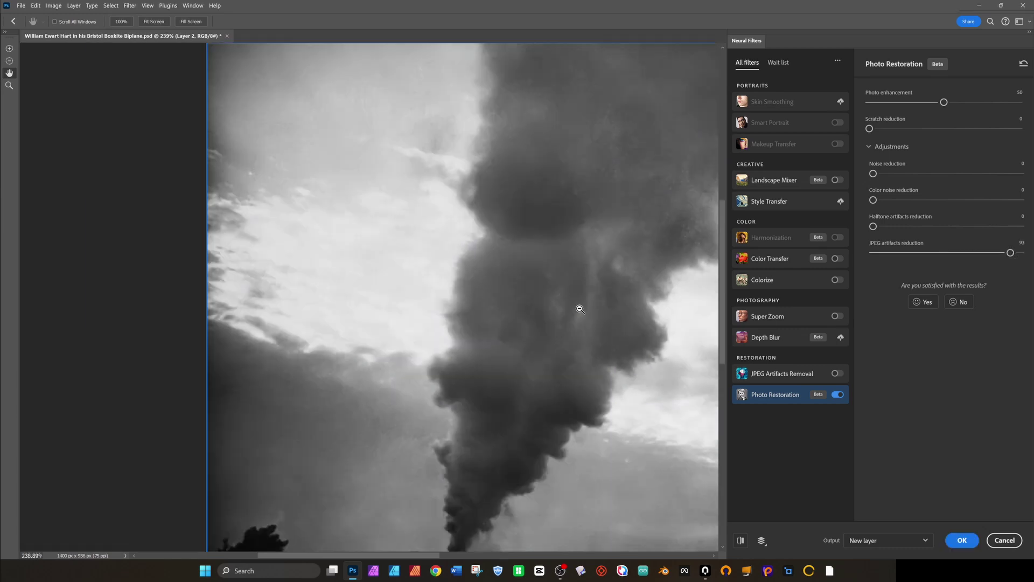
pyautogui.scroll(-3, 392, 353)
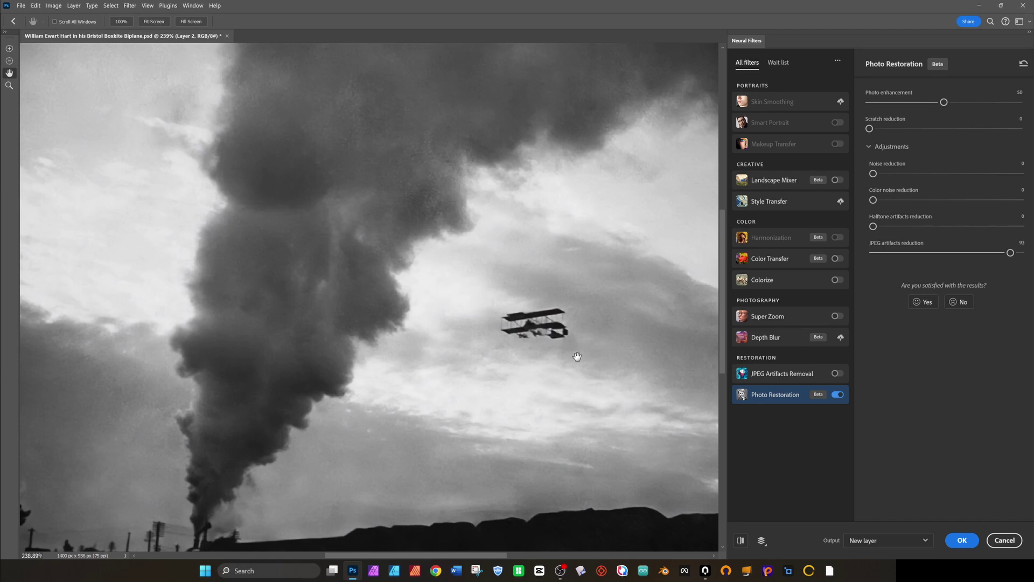
pyautogui.scroll(5, 560, 344)
pyautogui.scroll(-5, 563, 345)
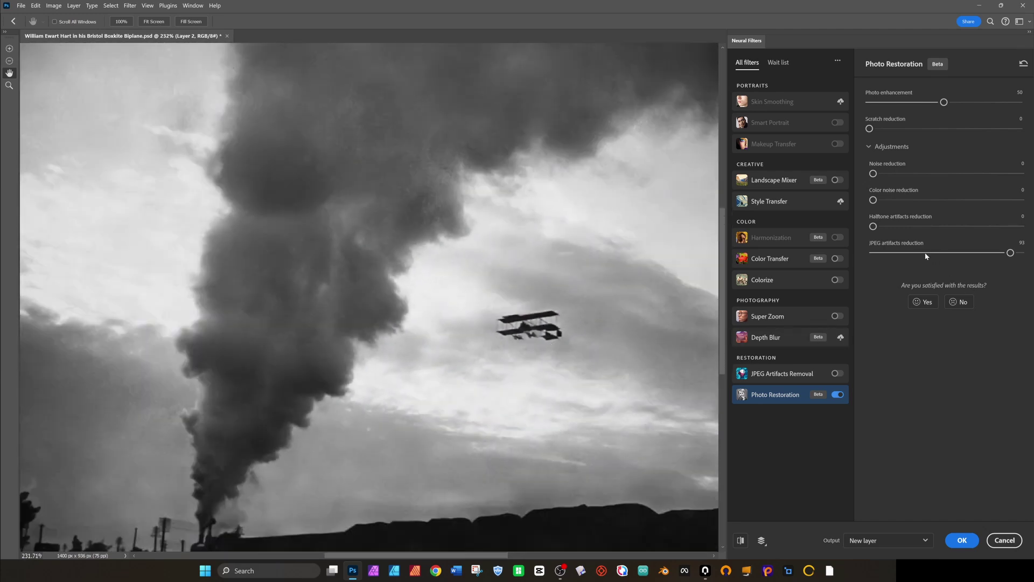
# Set JPEG artifacts reduction to 56 and compare the smoke and sky near the biplane with and without the filter.
pyautogui.click(927, 256)
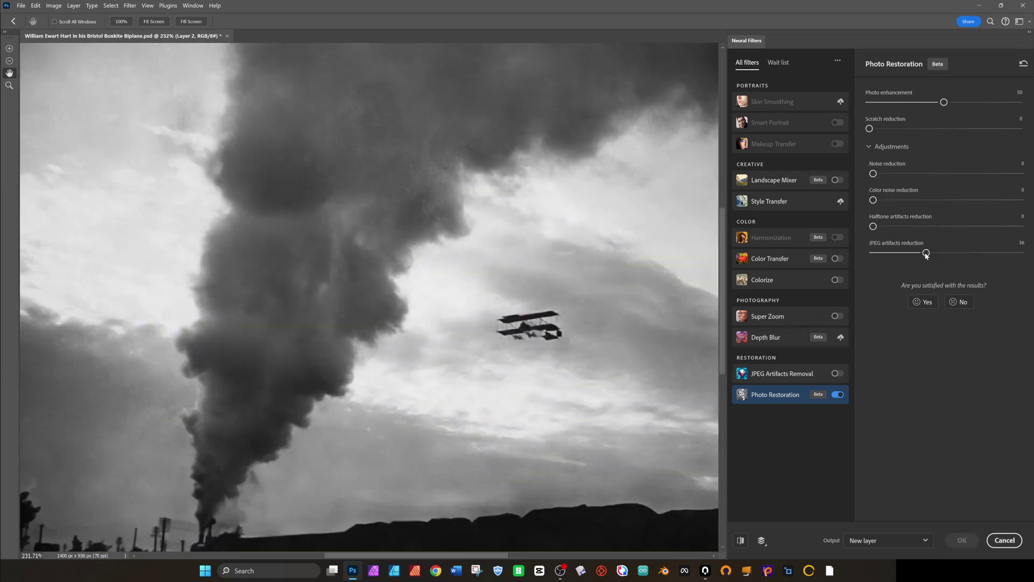
pyautogui.click(903, 255)
pyautogui.click(957, 253)
pyautogui.keyDown('ctrl'); pyautogui.click(404, 159); pyautogui.keyUp('ctrl')
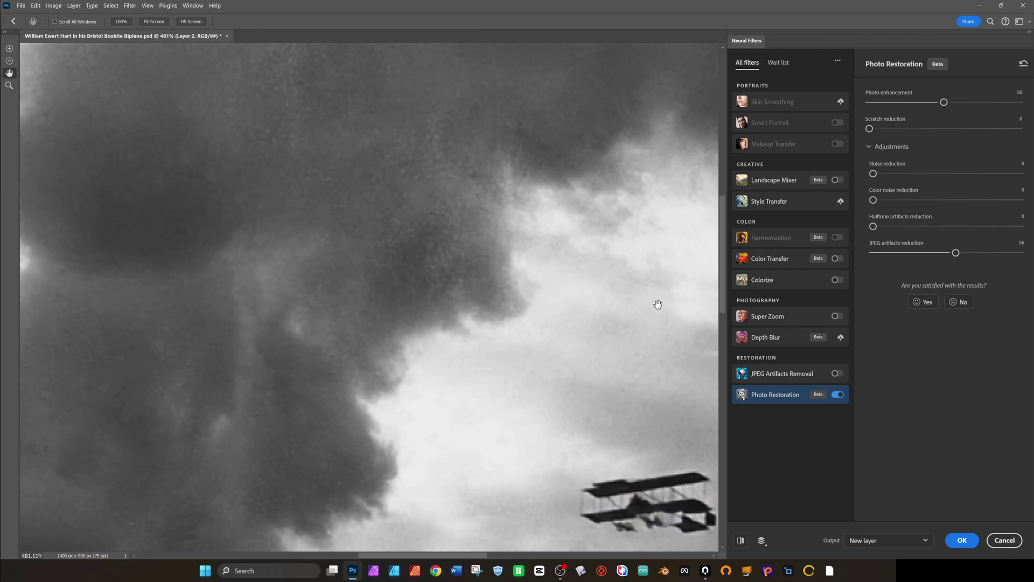
pyautogui.click(742, 541)
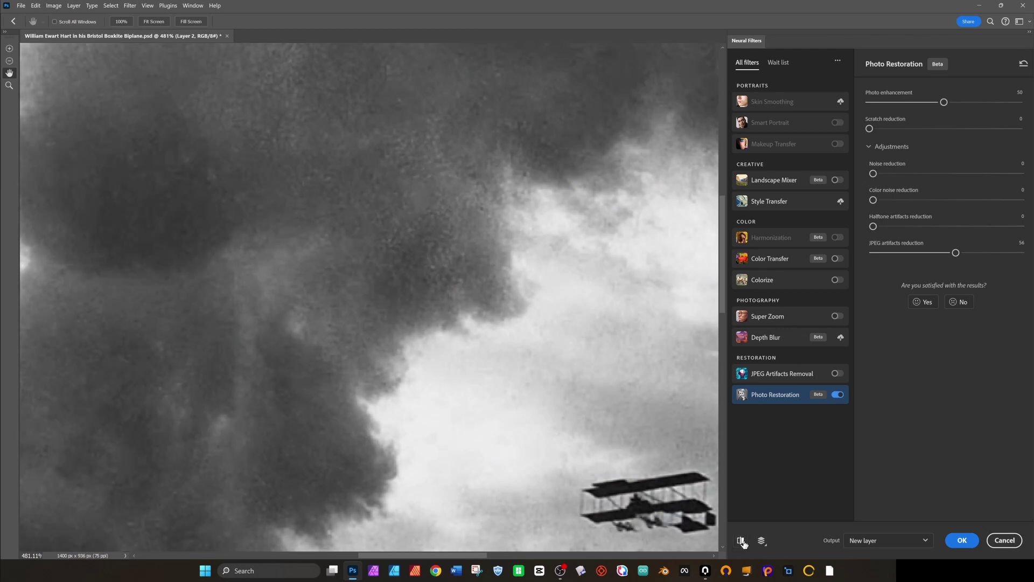
pyautogui.click(741, 541)
pyautogui.click(742, 541)
pyautogui.click(743, 541)
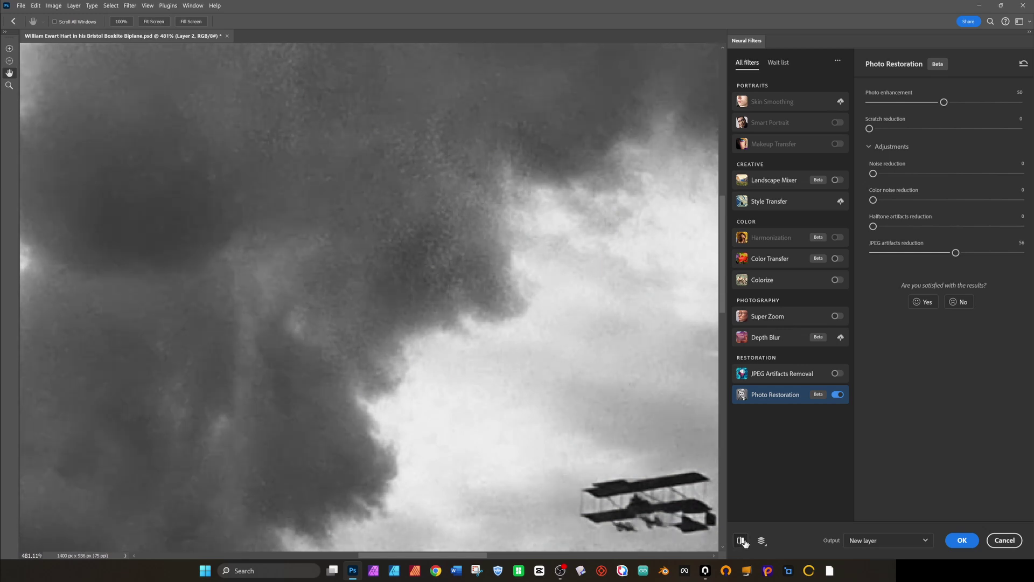
# Output the Photo Restoration result as a new layer and apply the filter.
pyautogui.click(852, 542)
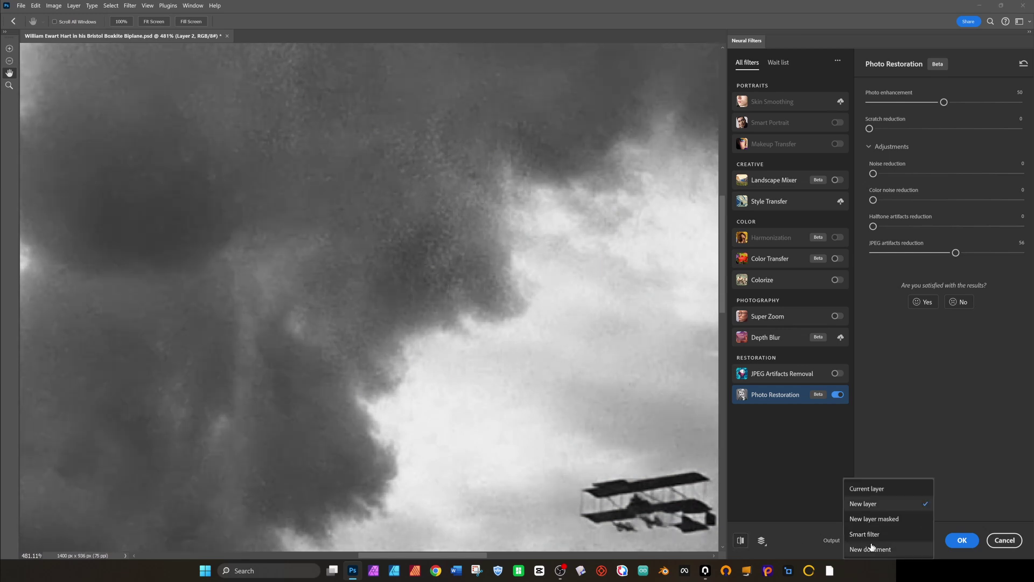
pyautogui.click(858, 507)
pyautogui.click(961, 540)
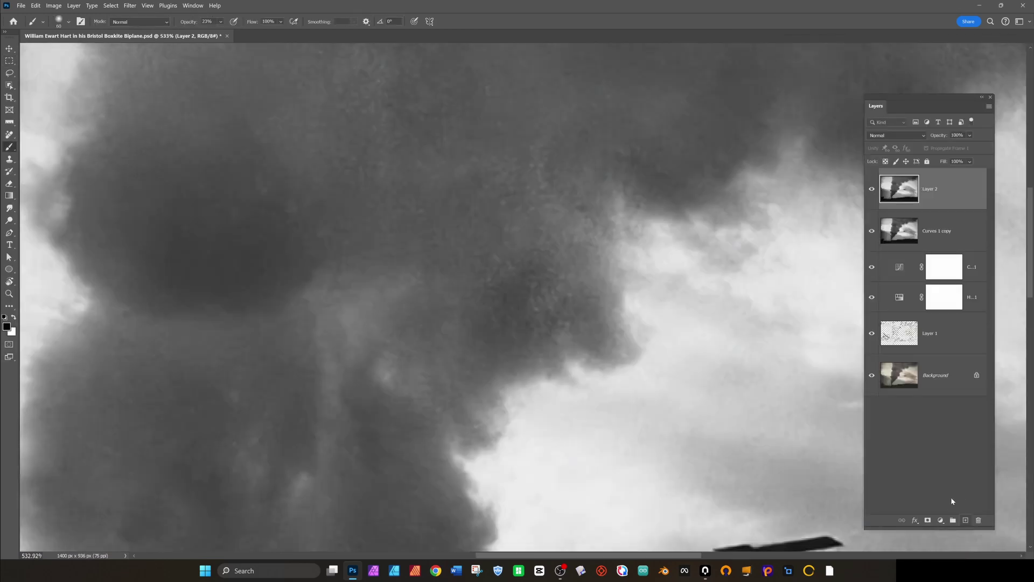
# Compare the sky and biplane with and without the restored Layer 2.
pyautogui.moveTo(827, 289); pyautogui.dragTo(560, 139)
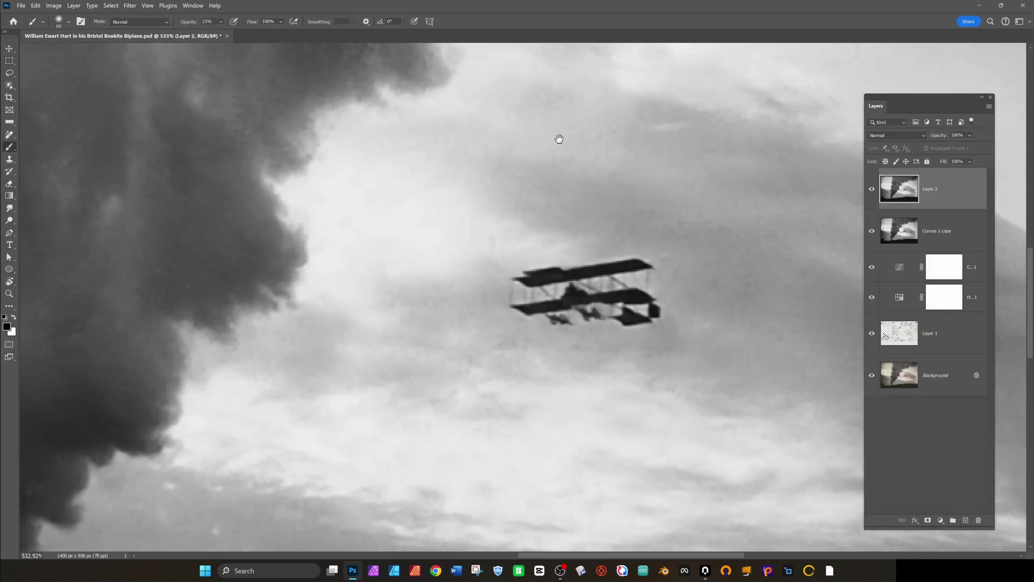
pyautogui.click(872, 189)
pyautogui.click(873, 189)
pyautogui.click(872, 189)
pyautogui.click(872, 189)
# Add a white layer mask to Layer 2 and paint black over the biplane to bring back its original detail.
pyautogui.click(927, 521)
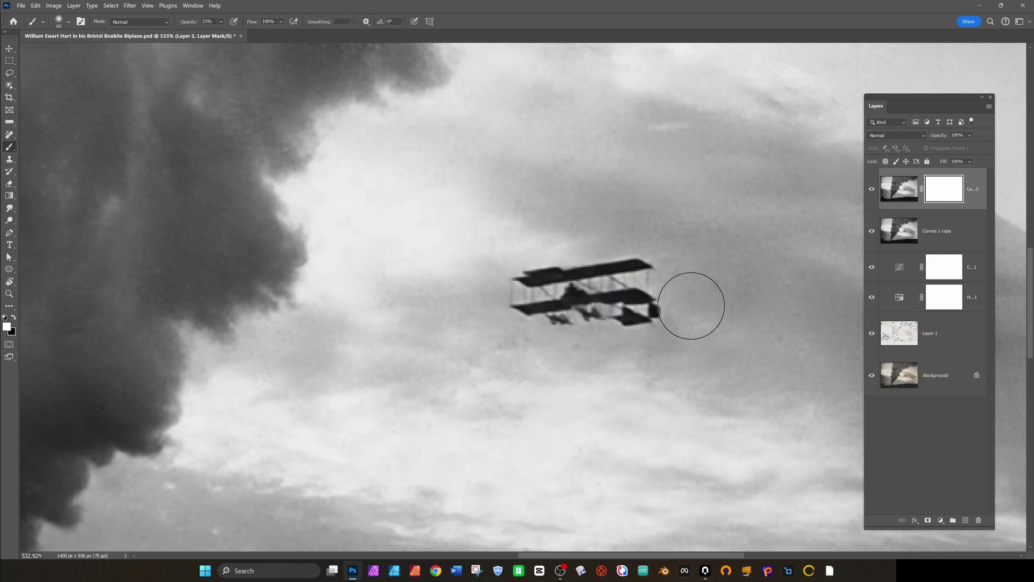
pyautogui.press('x')
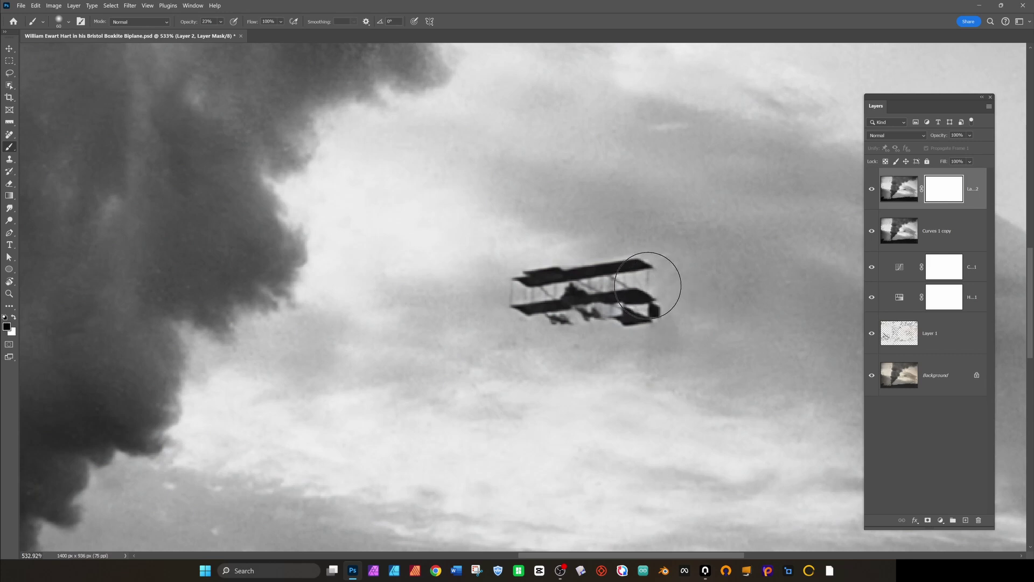
pyautogui.click(646, 294)
pyautogui.moveTo(598, 292)
pyautogui.mouseDown()
pyautogui.moveTo(526, 286)
pyautogui.moveTo(574, 310)
pyautogui.moveTo(649, 307)
pyautogui.moveTo(636, 281)
pyautogui.moveTo(590, 277)
pyautogui.moveTo(547, 279)
pyautogui.moveTo(522, 302)
pyautogui.moveTo(632, 295)
pyautogui.mouseUp()
# Compare the masked biplane and the smoothed sky with Layer 2 hidden and shown.
pyautogui.click(873, 190)
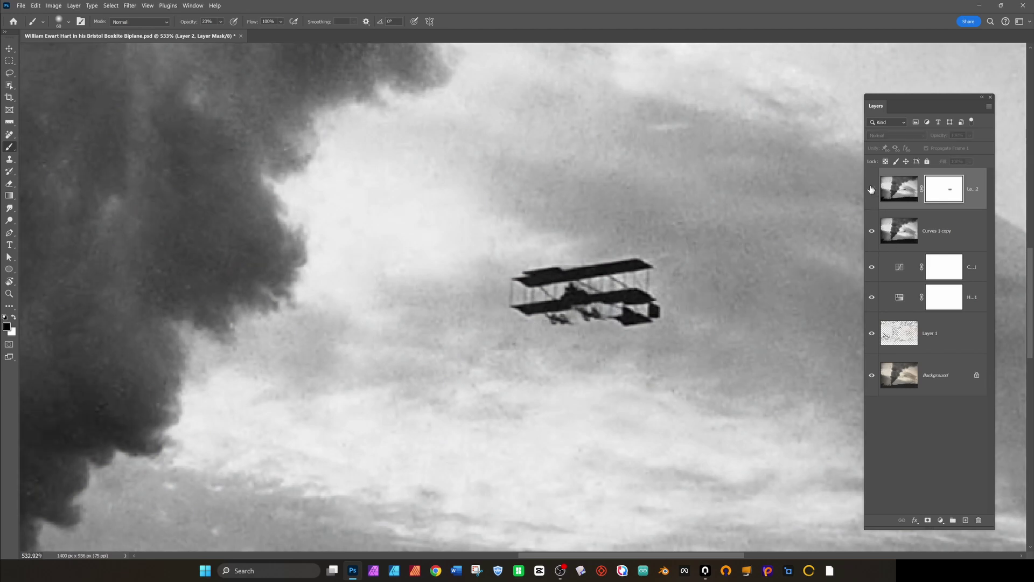
pyautogui.click(872, 190)
pyautogui.click(872, 190)
pyautogui.click(872, 189)
pyautogui.scroll(-6, 723, 240)
pyautogui.moveTo(723, 238)
pyautogui.mouseDown()
pyautogui.moveTo(592, 287)
pyautogui.moveTo(624, 267)
pyautogui.moveTo(632, 240)
pyautogui.mouseUp()
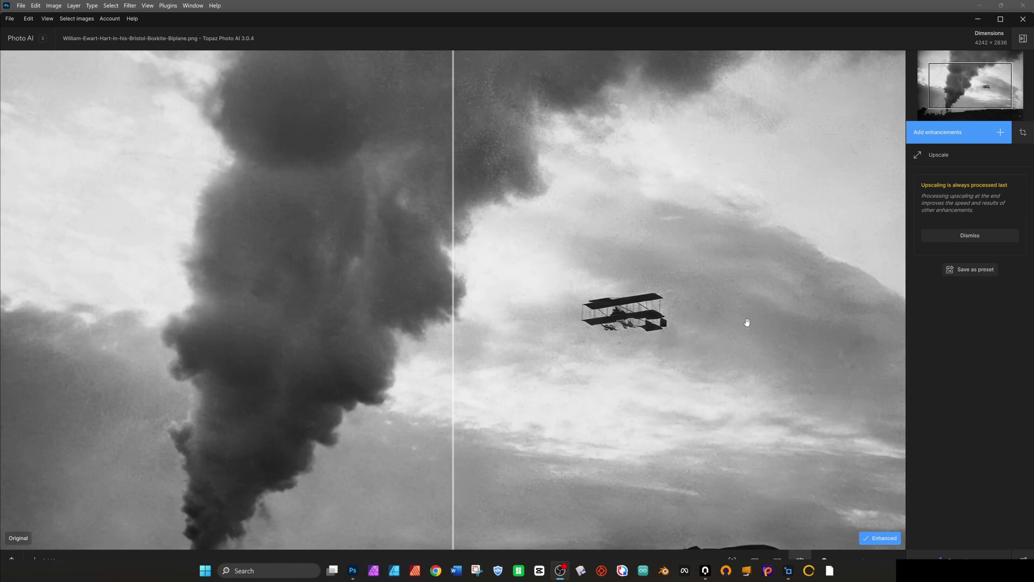
# Switch to Topaz Photo AI and compare the original with the upscaled version along the smoke and sky.
pyautogui.moveTo(452, 281); pyautogui.dragTo(511, 324)
pyautogui.scroll(3, 724, 312)
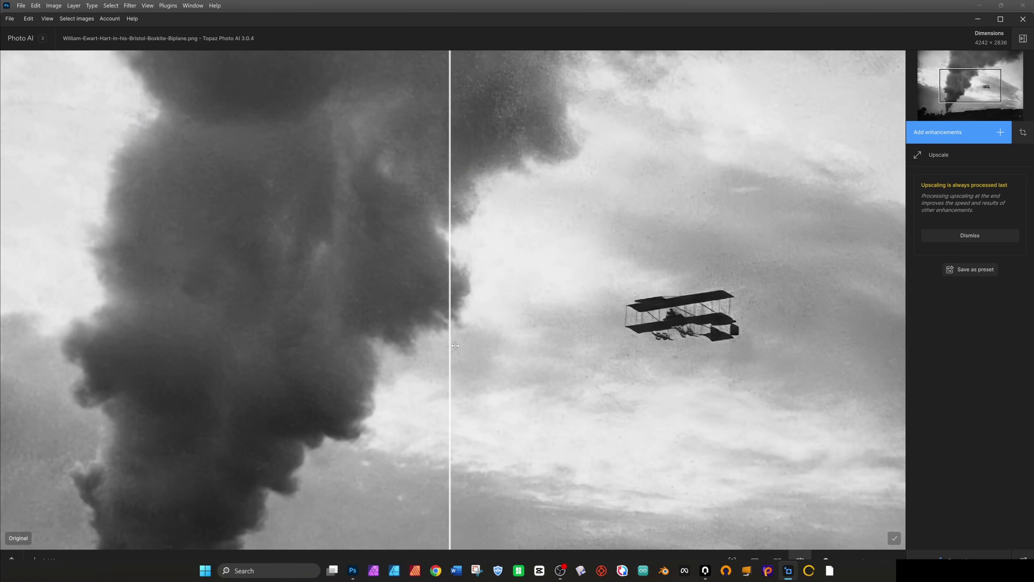
pyautogui.moveTo(449, 346); pyautogui.dragTo(552, 337)
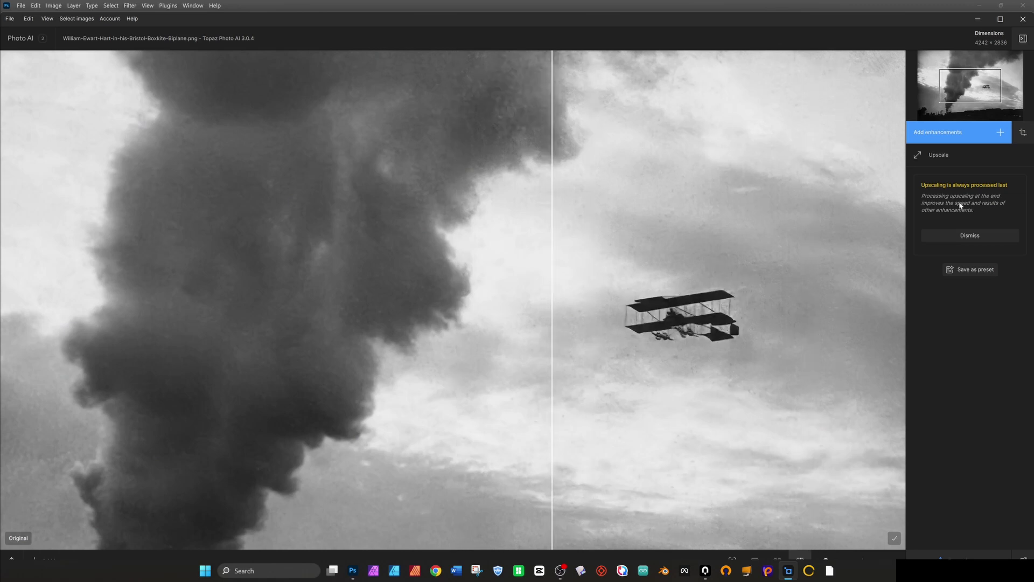
# Set the Upscale AI model to High Fidelity (v2) and compare the result with the original.
pyautogui.click(947, 140)
pyautogui.click(939, 154)
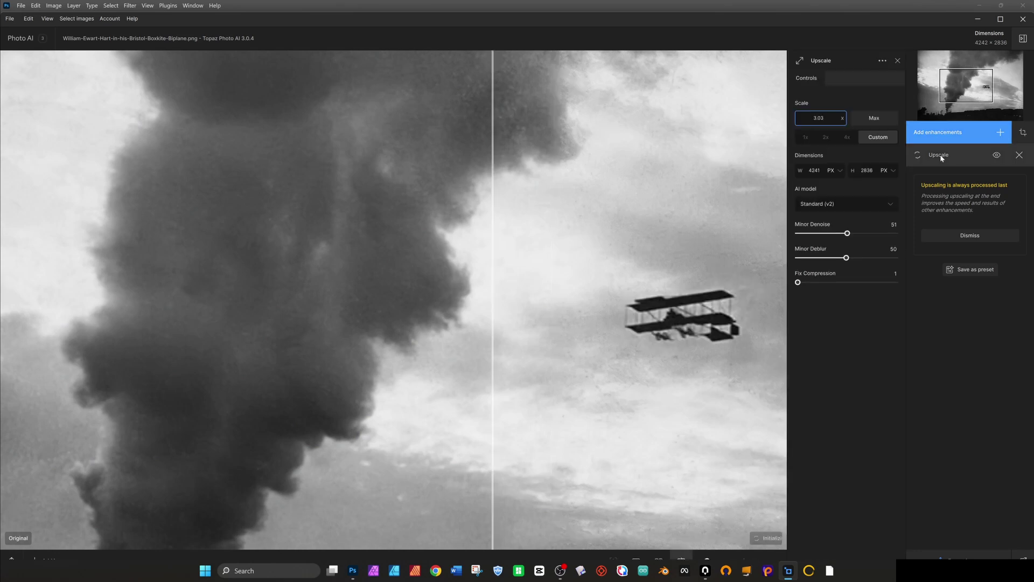
pyautogui.click(824, 204)
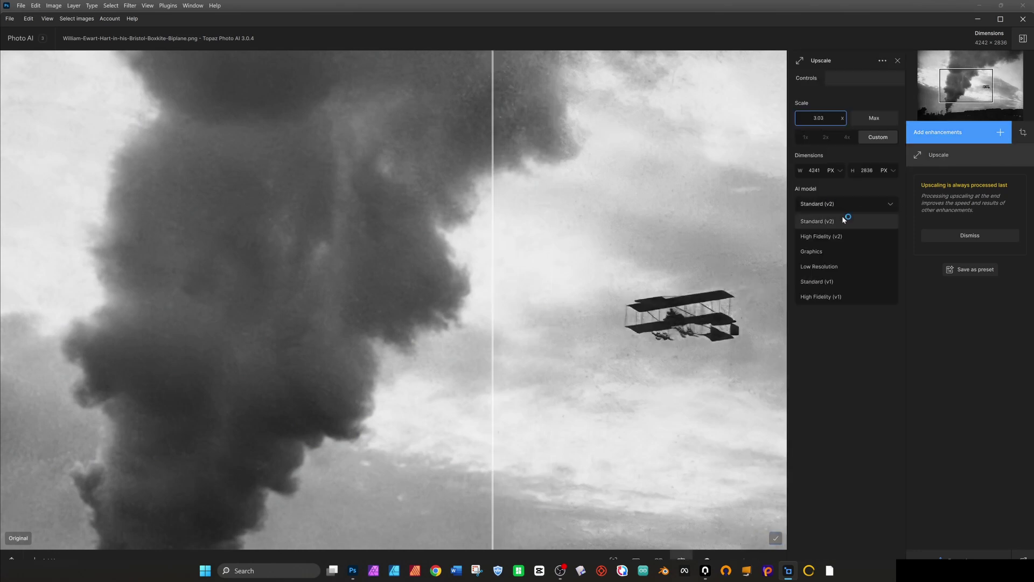
pyautogui.click(827, 238)
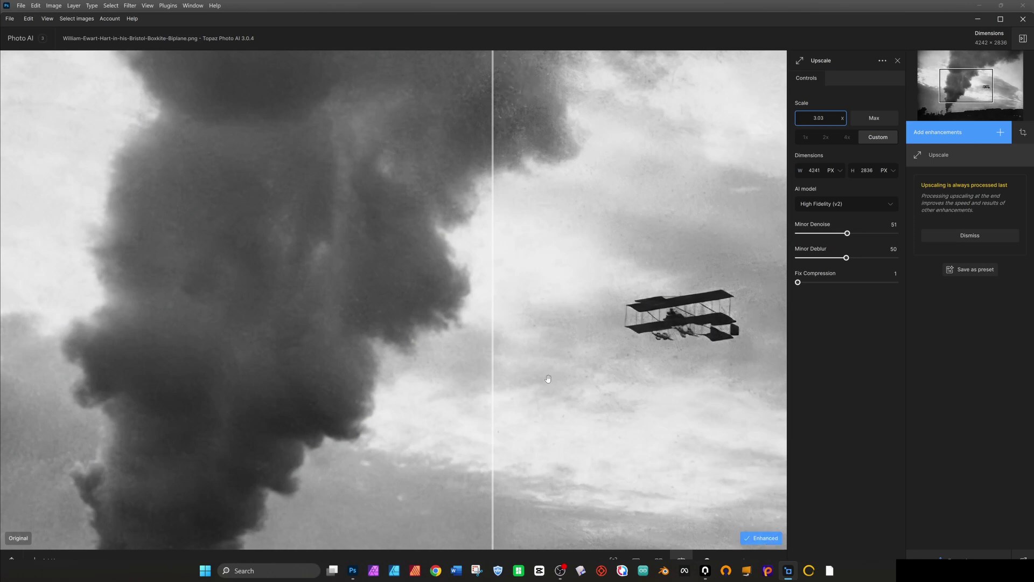
pyautogui.moveTo(492, 377)
pyautogui.mouseDown()
pyautogui.moveTo(779, 377)
pyautogui.moveTo(501, 375)
pyautogui.mouseUp()
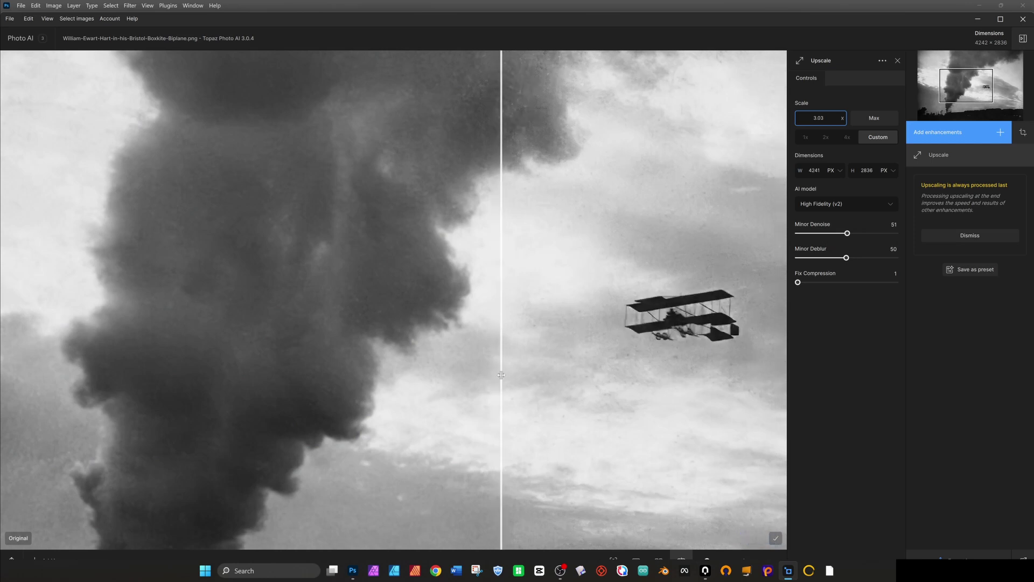
# Try the Standard (v2) upscale model for comparison and return to High Fidelity (v2).
pyautogui.click(825, 206)
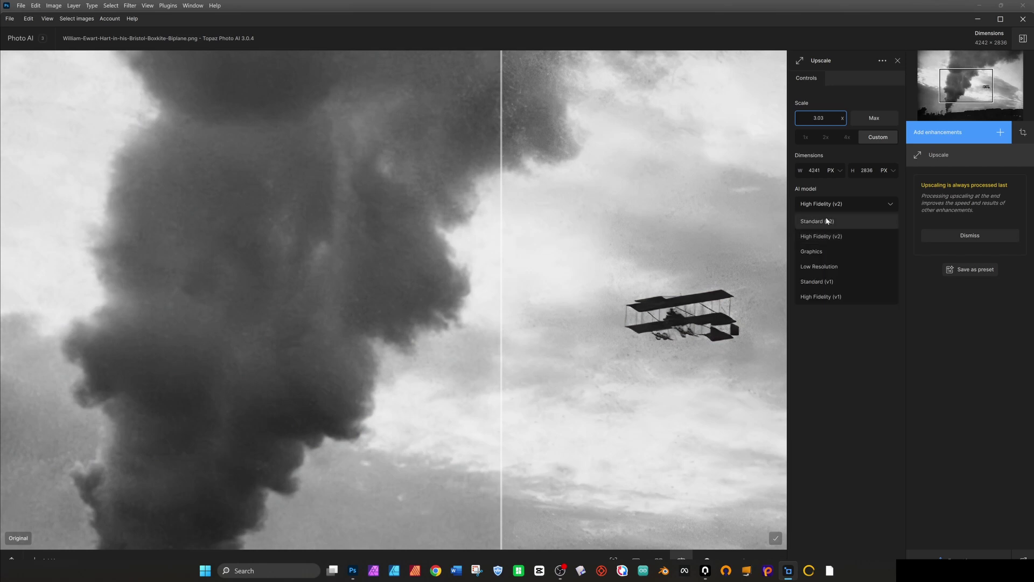
pyautogui.click(828, 221)
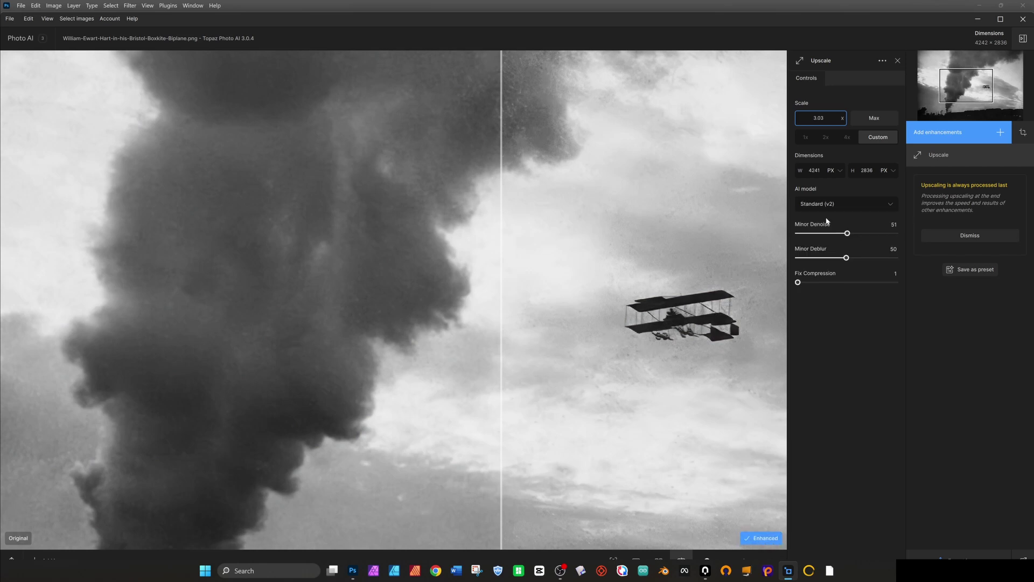
pyautogui.click(829, 208)
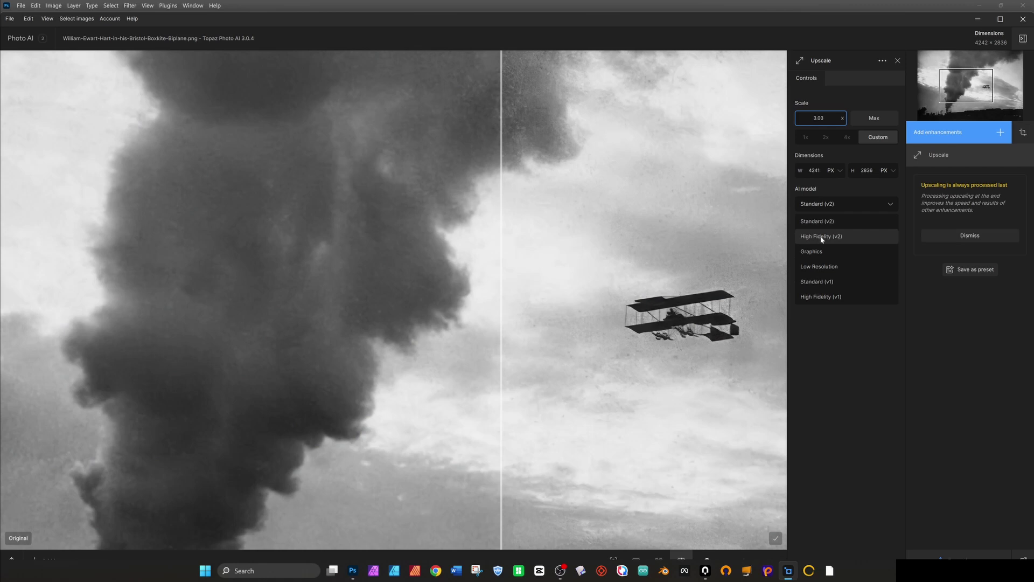
pyautogui.click(823, 237)
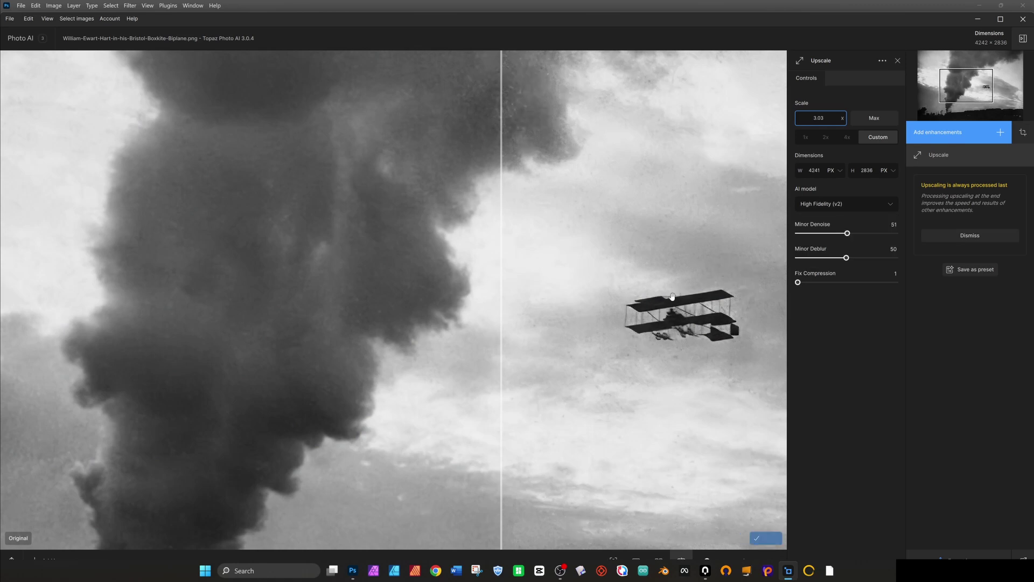
# Inspect the upscaled train, trees and lower smoke against the original using the comparison divider.
pyautogui.moveTo(558, 468); pyautogui.dragTo(42, 318)
pyautogui.moveTo(255, 303); pyautogui.dragTo(584, 273)
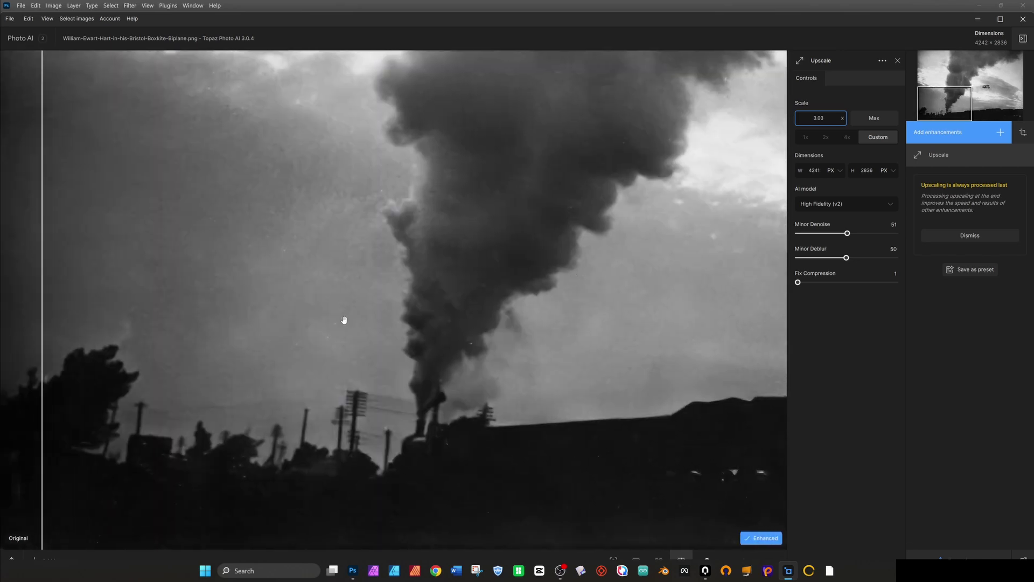
pyautogui.moveTo(45, 318); pyautogui.dragTo(5, 369)
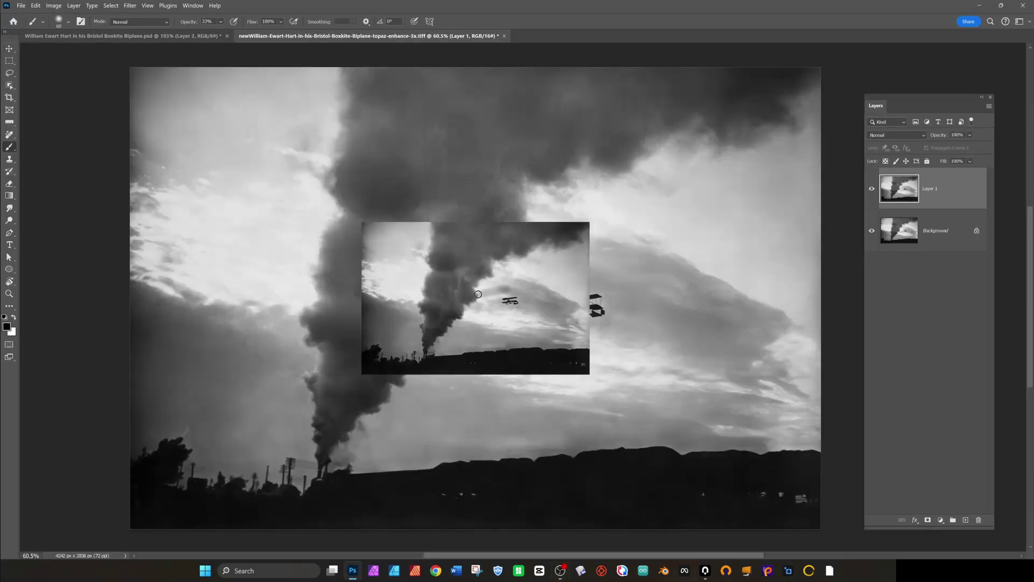
# In Photoshop, move the small original-size Layer 1 over the upscaled photo to compare sizes, and delete that layer.
pyautogui.press('v')
pyautogui.moveTo(491, 330)
pyautogui.mouseDown()
pyautogui.moveTo(707, 363)
pyautogui.moveTo(523, 265)
pyautogui.moveTo(523, 342)
pyautogui.mouseUp()
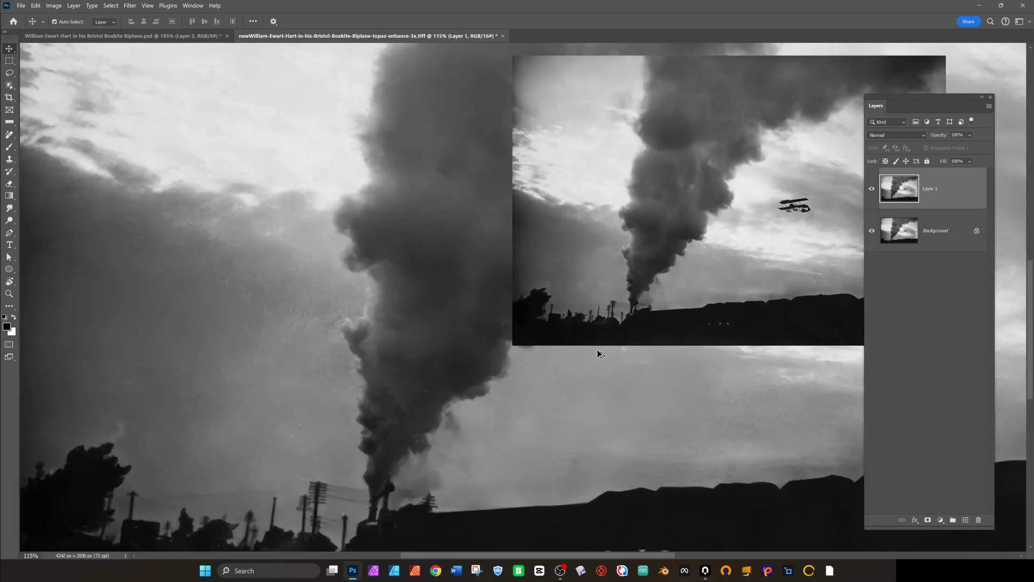
pyautogui.moveTo(688, 276); pyautogui.dragTo(529, 339)
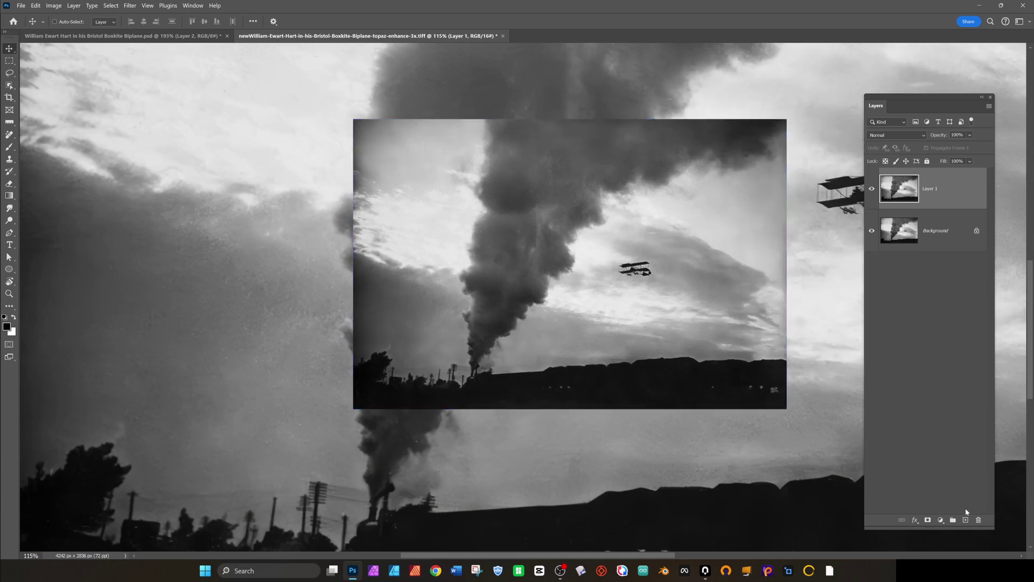
pyautogui.click(979, 520)
pyautogui.click(508, 219)
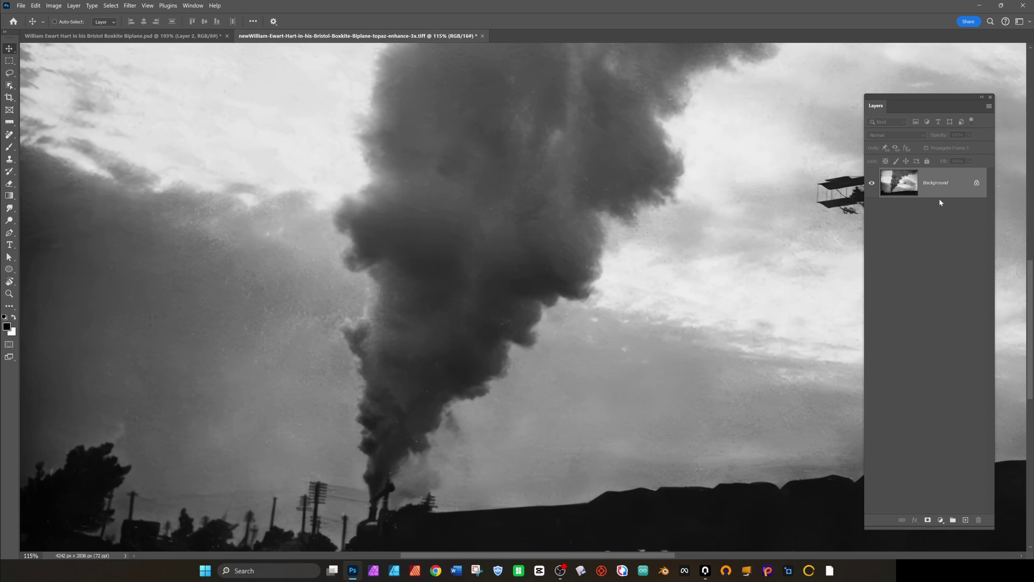
# On a new layer, clear the specks from the smoke and adjoining clouds with the size 15 Remove tool and check the result.
pyautogui.click(966, 520)
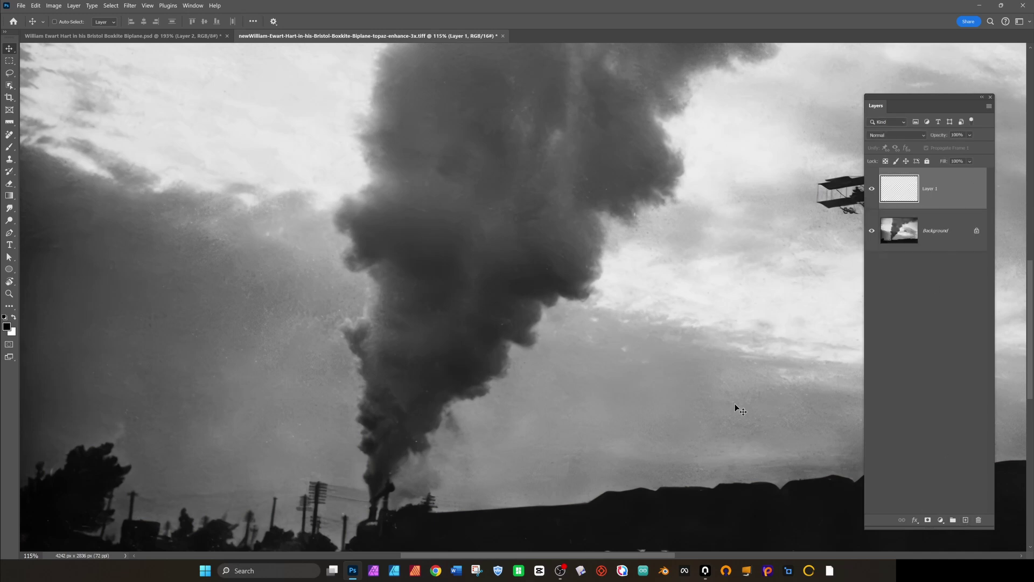
pyautogui.click(10, 136)
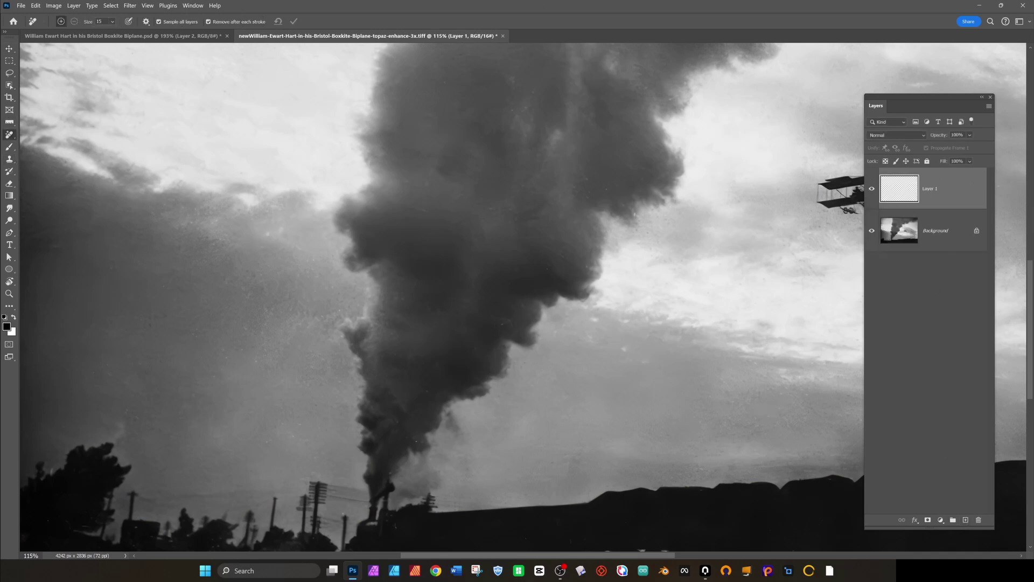
pyautogui.scroll(5, 638, 288)
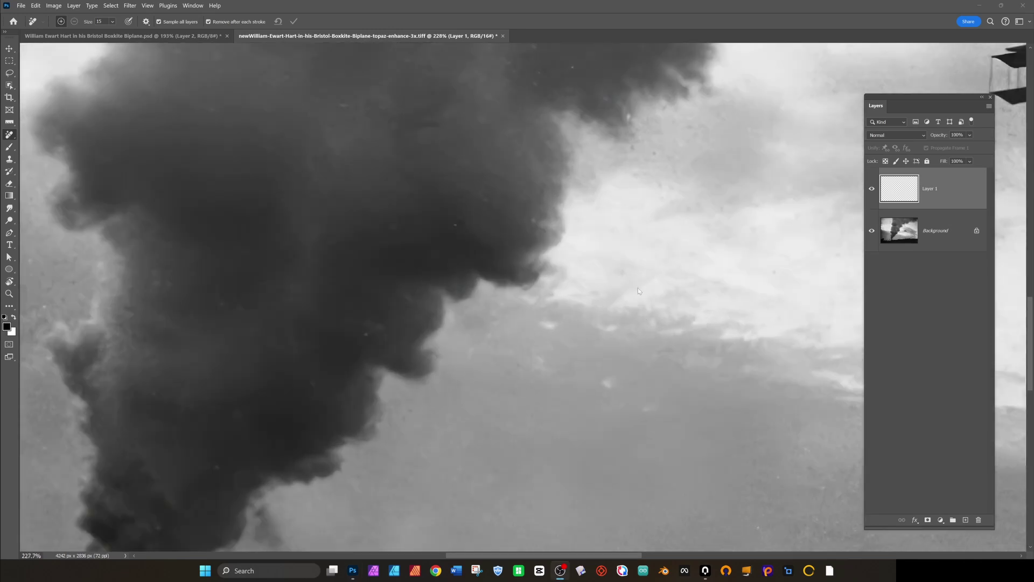
pyautogui.moveTo(646, 218); pyautogui.dragTo(593, 364)
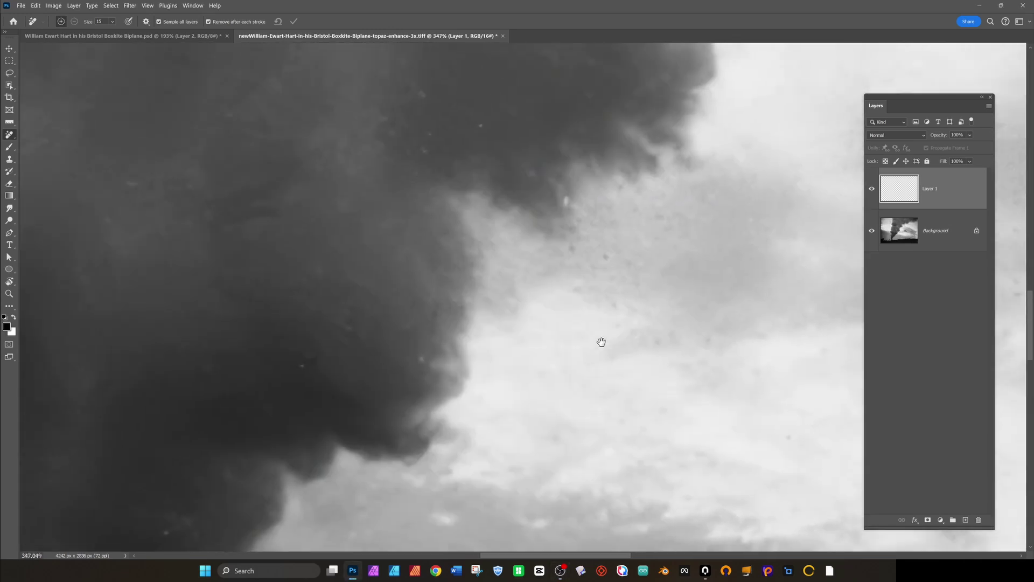
pyautogui.click(616, 186)
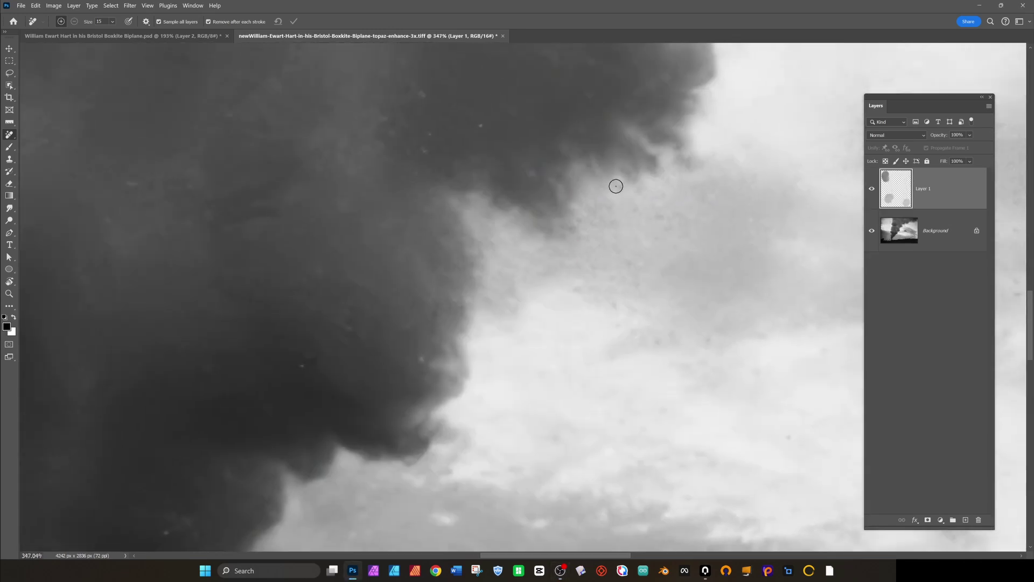
pyautogui.click(424, 149)
pyautogui.click(231, 118)
pyautogui.click(574, 215)
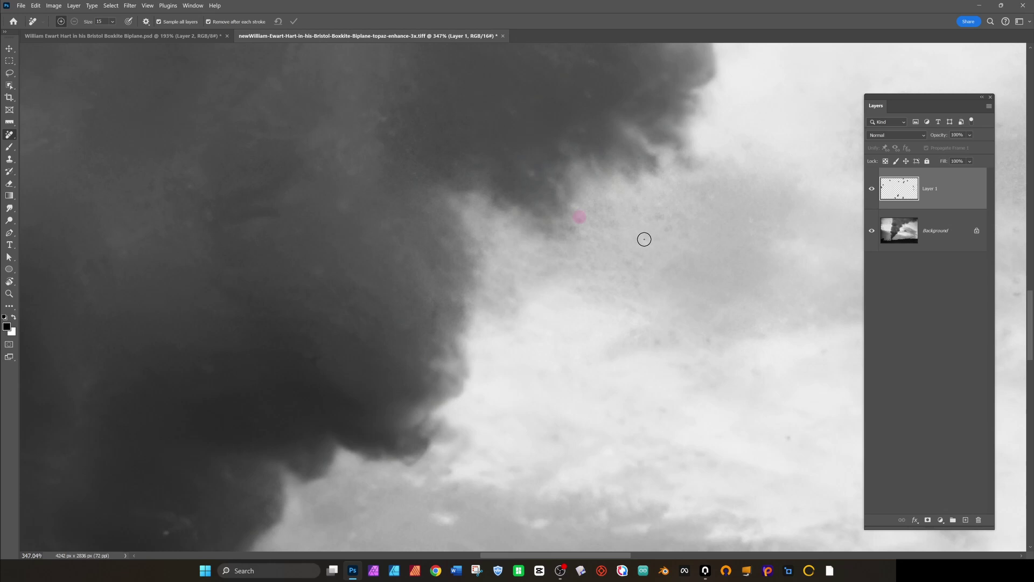
pyautogui.click(562, 435)
pyautogui.click(872, 189)
pyautogui.click(872, 189)
# Remove the small spots from the clouds below and beside the biplane with the Remove tool.
pyautogui.scroll(-3, 808, 253)
pyautogui.moveTo(808, 253); pyautogui.dragTo(388, 198)
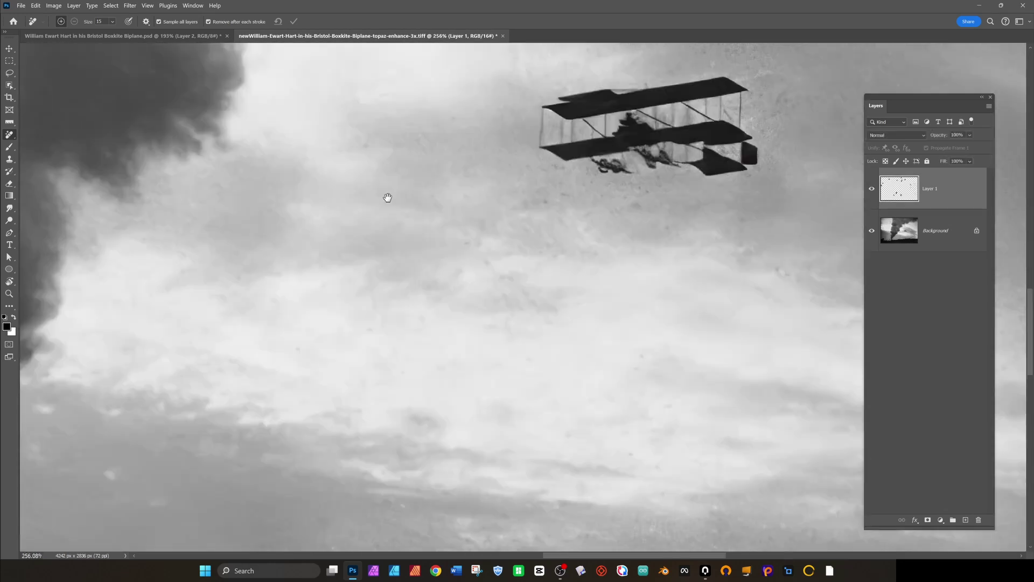
pyautogui.click(438, 205)
pyautogui.click(510, 279)
pyautogui.click(640, 357)
pyautogui.click(557, 166)
pyautogui.click(608, 198)
pyautogui.click(562, 191)
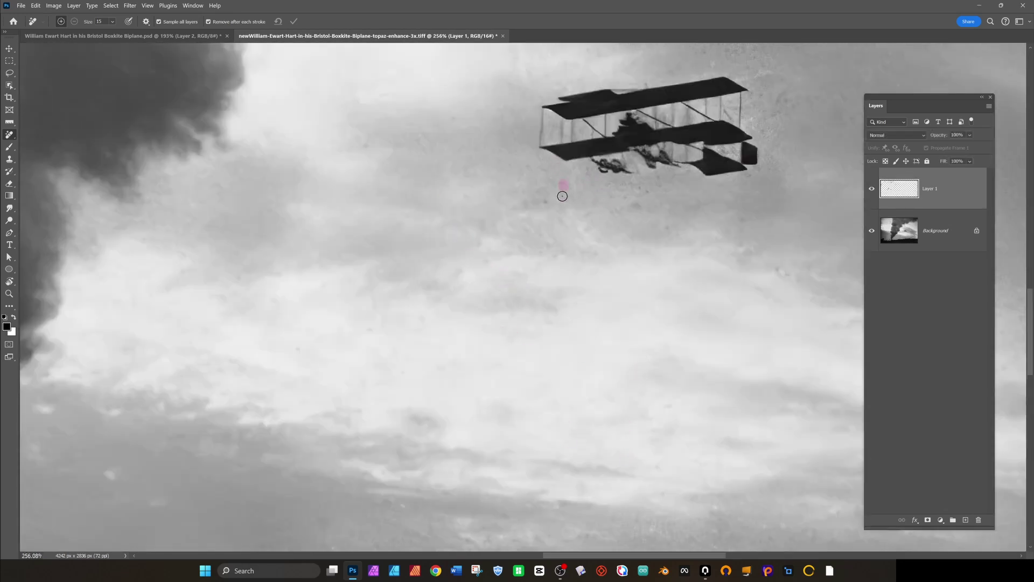
pyautogui.click(467, 187)
pyautogui.click(349, 129)
pyautogui.click(240, 278)
pyautogui.click(400, 373)
# Clean up the specks close around the biplane's tail, wings and undercarriage and the remaining cloud spots below.
pyautogui.moveTo(772, 153); pyautogui.dragTo(771, 161)
pyautogui.moveTo(786, 103); pyautogui.dragTo(783, 113)
pyautogui.click(761, 93)
pyautogui.click(647, 189)
pyautogui.moveTo(616, 184); pyautogui.dragTo(613, 195)
pyautogui.click(575, 177)
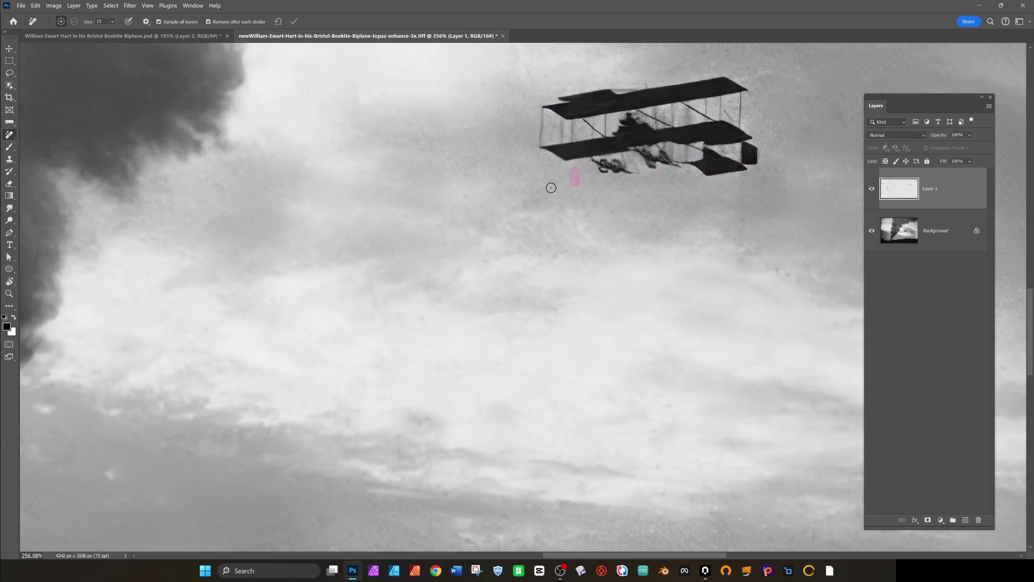
pyautogui.click(457, 272)
pyautogui.click(257, 357)
# With the Remove tool at size 30, remove blemishes from the sky above the dark skyline and near the photo's right edge.
pyautogui.scroll(-7, 588, 284)
pyautogui.moveTo(606, 436); pyautogui.dragTo(445, 395)
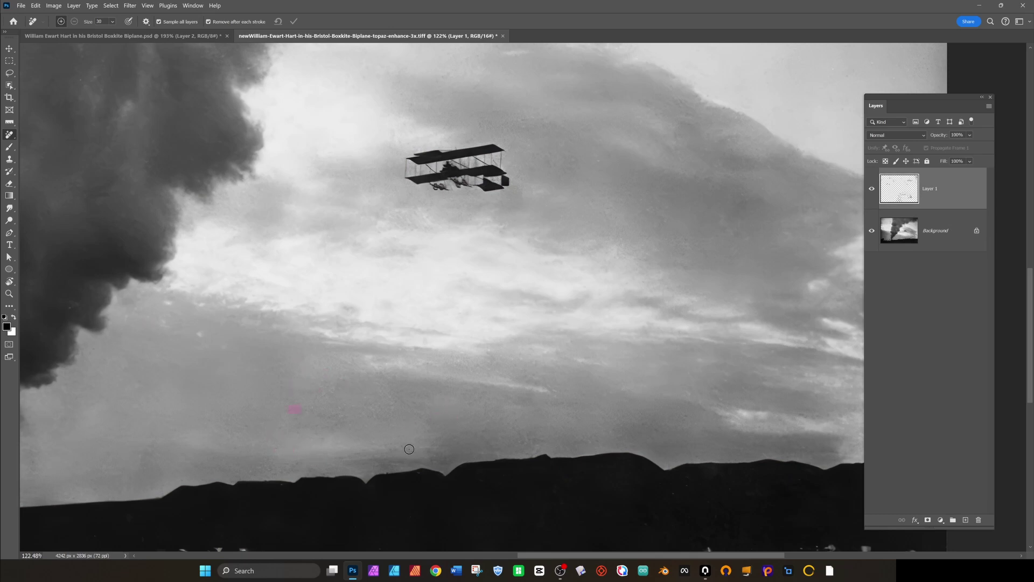
pyautogui.moveTo(480, 79); pyautogui.dragTo(473, 85)
pyautogui.hscroll(5, 404, 221)
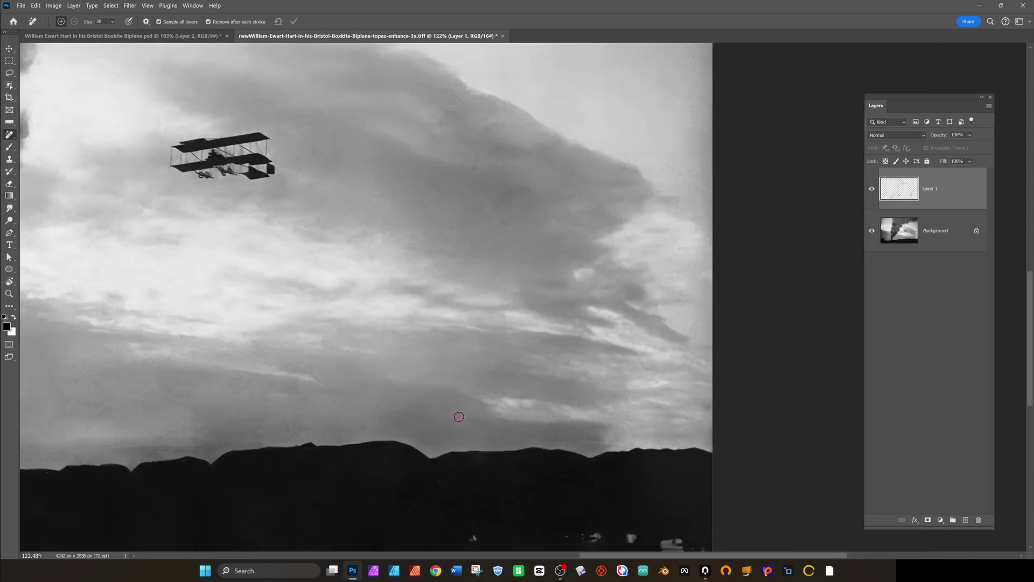
pyautogui.moveTo(699, 317); pyautogui.dragTo(692, 334)
pyautogui.click(592, 501)
# Remove the specks from the dark cloud along the photo's upper edge and its right-hand corner with the Remove tool.
pyautogui.scroll(7, 651, 470)
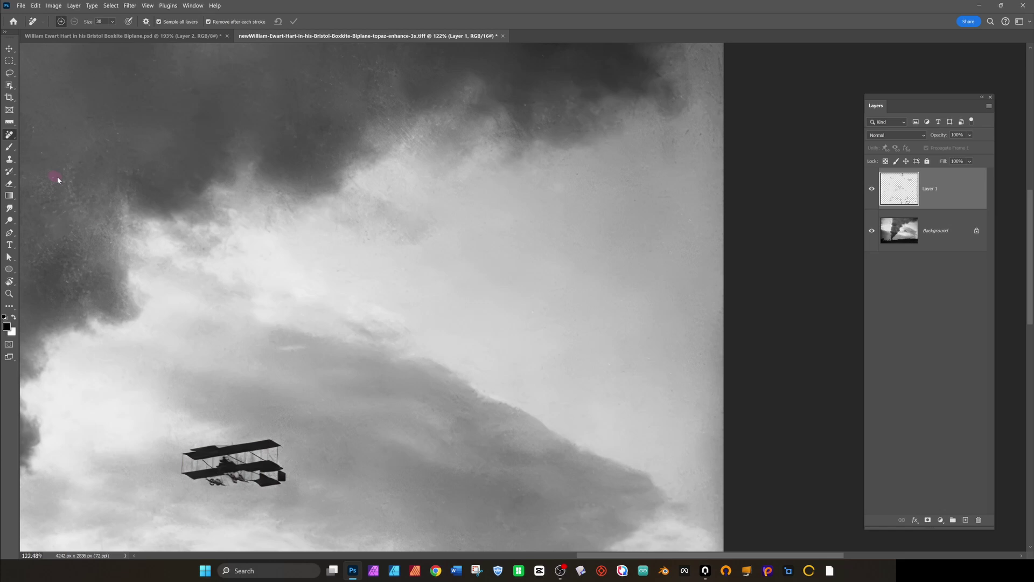
pyautogui.scroll(4, 632, 228)
pyautogui.hscroll(2, 631, 229)
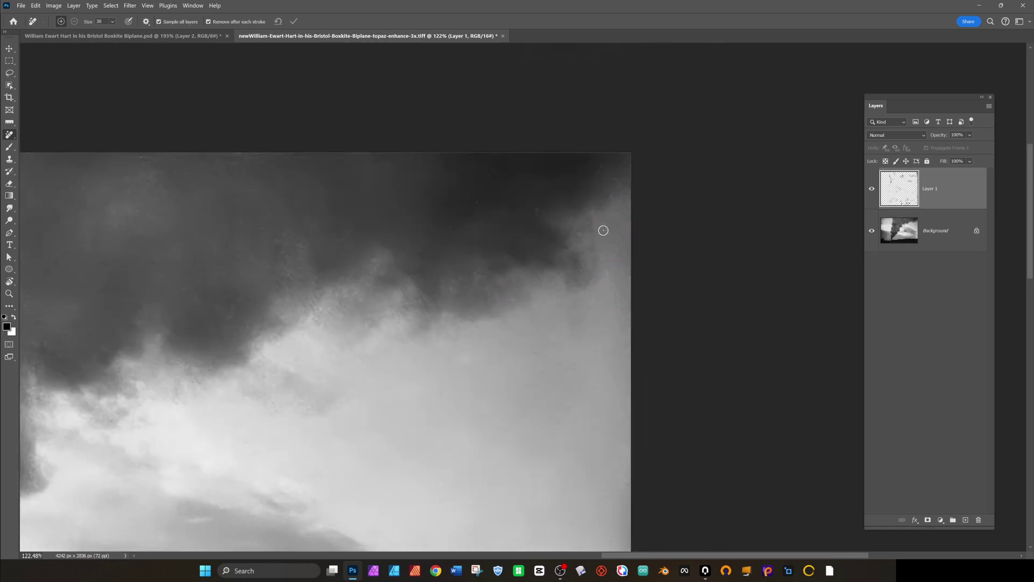
pyautogui.moveTo(261, 155); pyautogui.dragTo(517, 152)
pyautogui.moveTo(142, 177); pyautogui.dragTo(160, 192)
pyautogui.hscroll(-4, 506, 382)
pyautogui.scroll(-1, 506, 382)
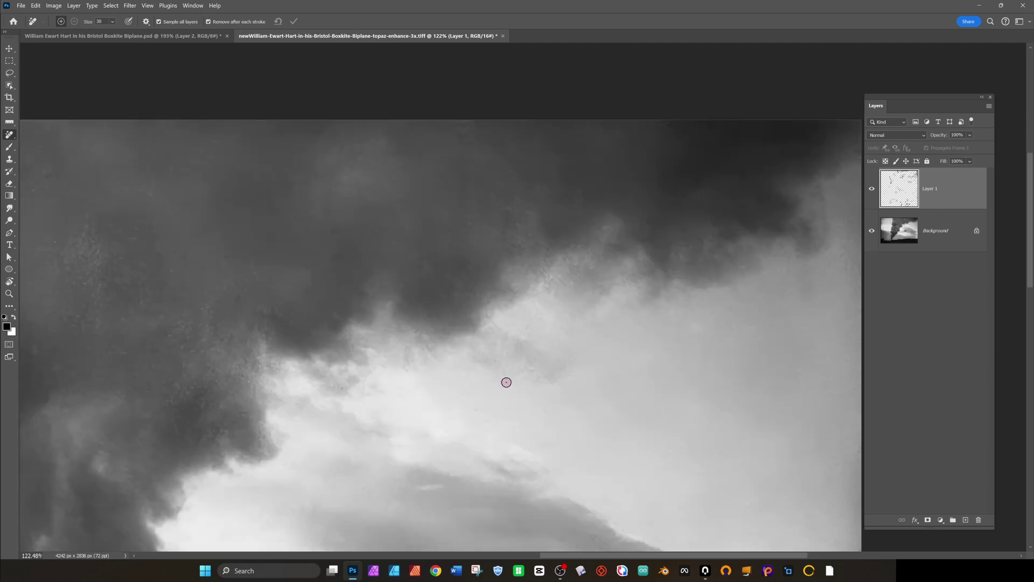
# Clean up the spots in the upper smoke plume and the bright sky near the photo's upper-left corner.
pyautogui.hscroll(-5, 485, 370)
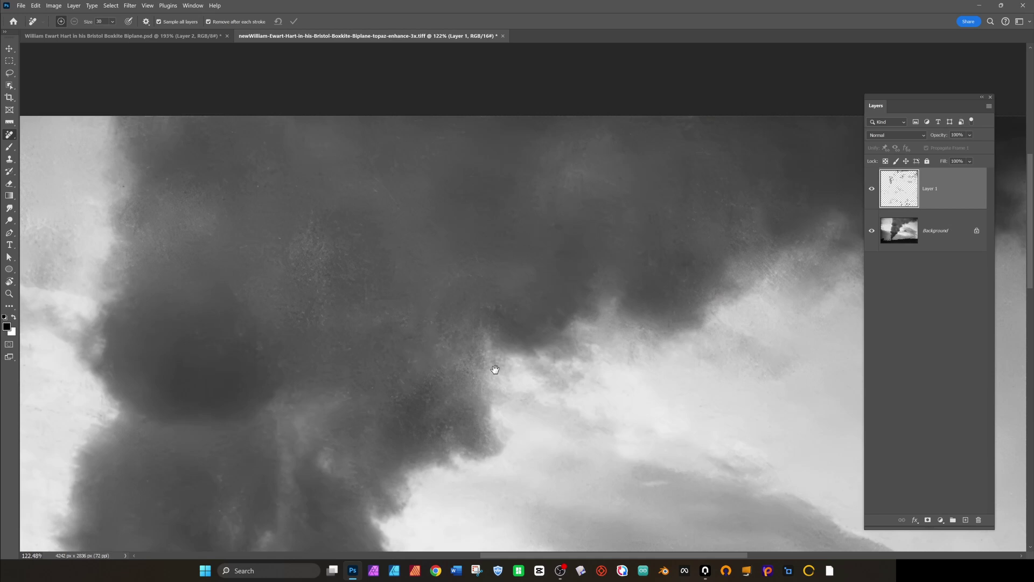
pyautogui.moveTo(217, 322); pyautogui.dragTo(231, 321)
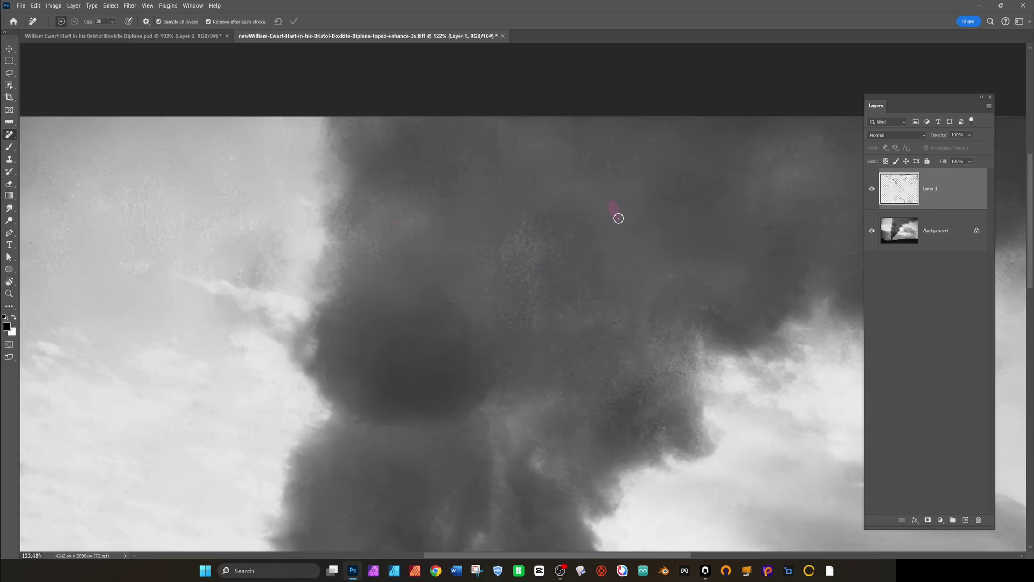
pyautogui.hscroll(-6, 533, 313)
pyautogui.scroll(-1, 533, 314)
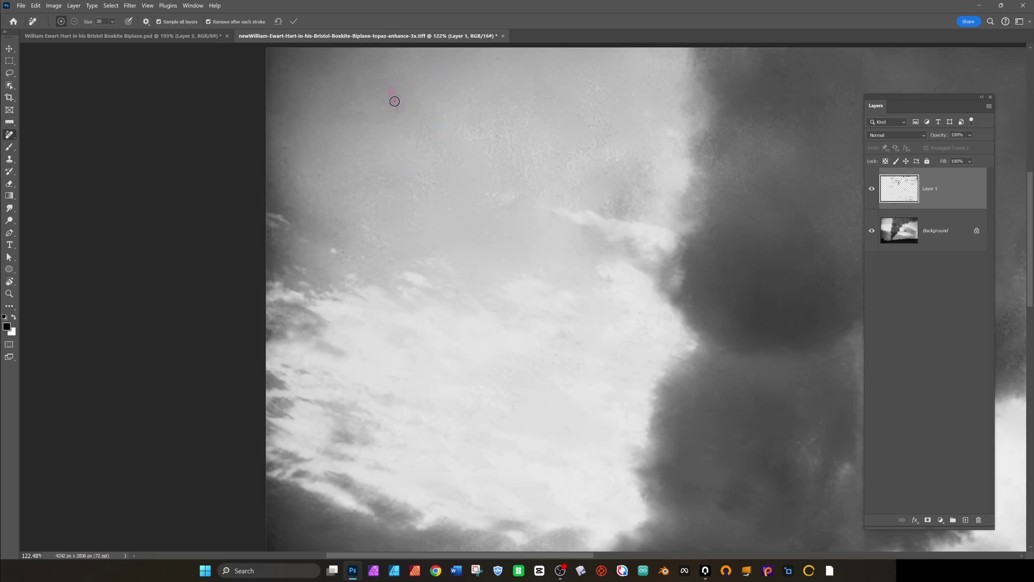
# Remove the blemishes from the grey sky left of the smoke column, down to the trees and locomotive.
pyautogui.scroll(-5, 459, 307)
pyautogui.hscroll(2, 459, 307)
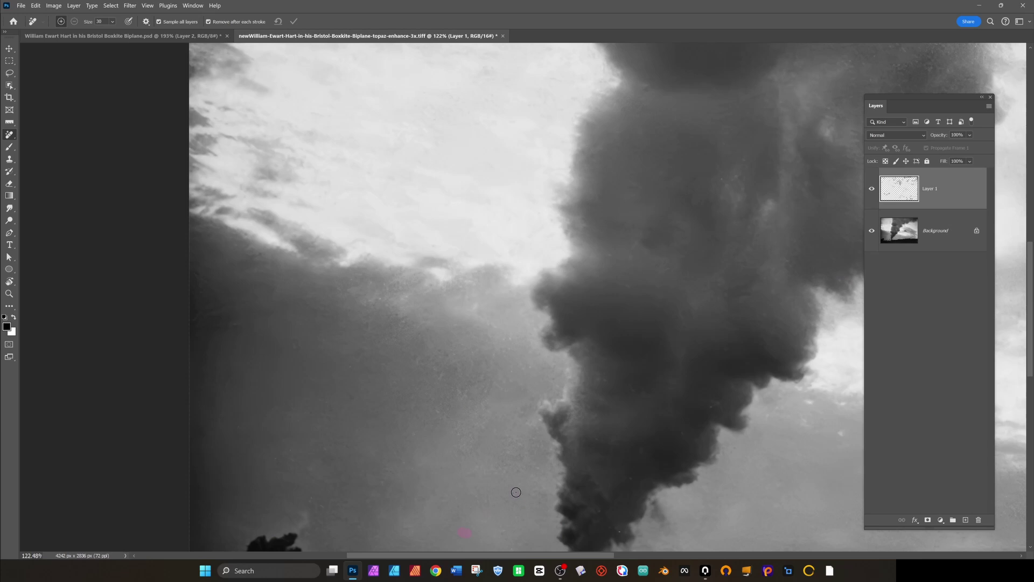
pyautogui.scroll(-5, 614, 382)
pyautogui.hscroll(-2, 614, 383)
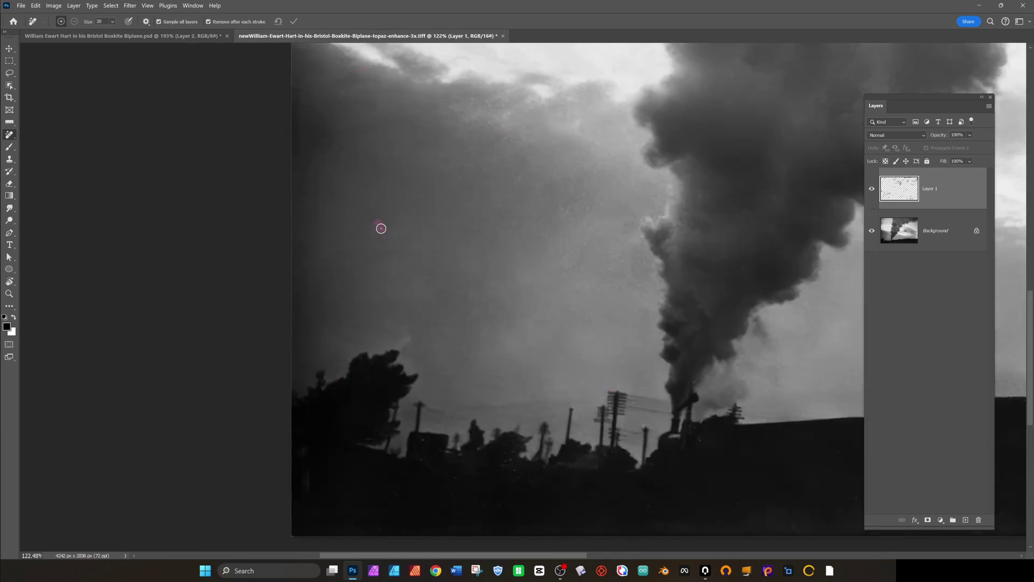
pyautogui.scroll(-5, 406, 380)
pyautogui.hscroll(-1, 405, 380)
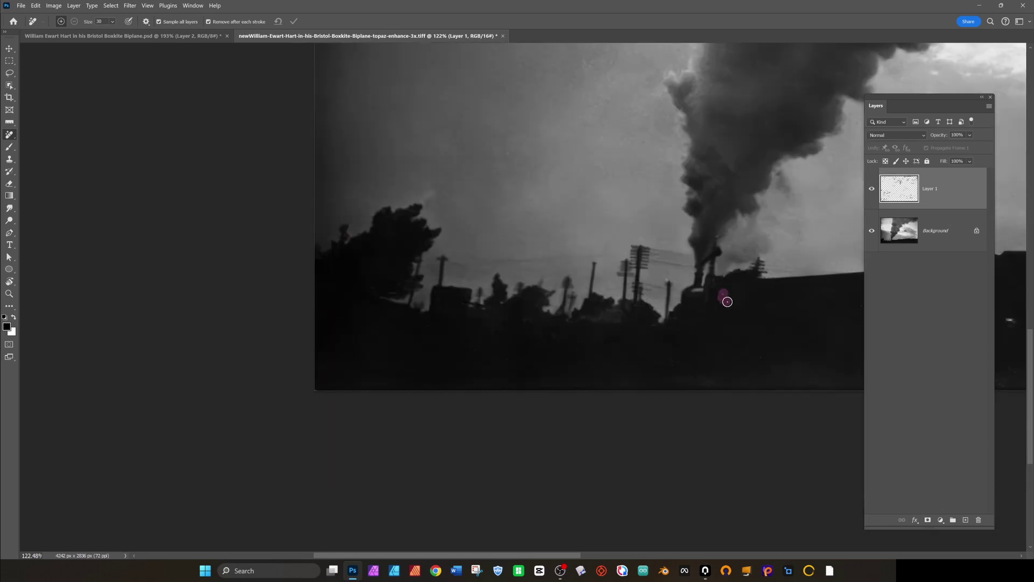
# Brush out the marks along the lower edge of the dark foreground beneath and beside the locomotive with the Remove tool.
pyautogui.moveTo(771, 288); pyautogui.dragTo(412, 334)
pyautogui.moveTo(668, 425); pyautogui.dragTo(645, 423)
pyautogui.moveTo(740, 431); pyautogui.dragTo(631, 431)
pyautogui.moveTo(466, 428); pyautogui.dragTo(426, 426)
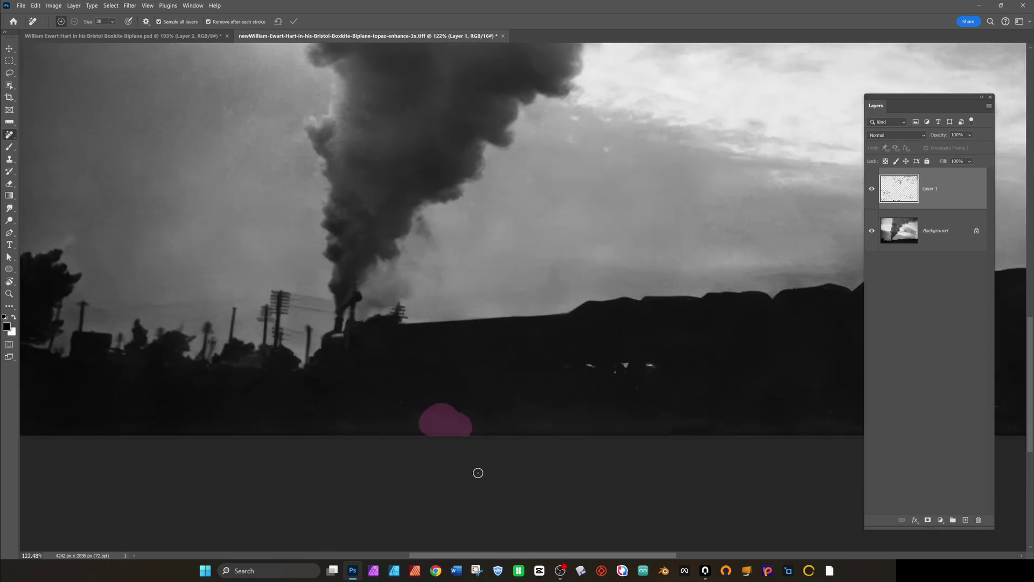
pyautogui.moveTo(332, 423); pyautogui.dragTo(351, 427)
pyautogui.moveTo(277, 425); pyautogui.dragTo(255, 426)
pyautogui.moveTo(622, 432); pyautogui.dragTo(524, 433)
pyautogui.moveTo(730, 439)
pyautogui.mouseDown()
pyautogui.moveTo(517, 430)
pyautogui.moveTo(1004, 426)
pyautogui.mouseUp()
pyautogui.moveTo(742, 404); pyautogui.dragTo(728, 413)
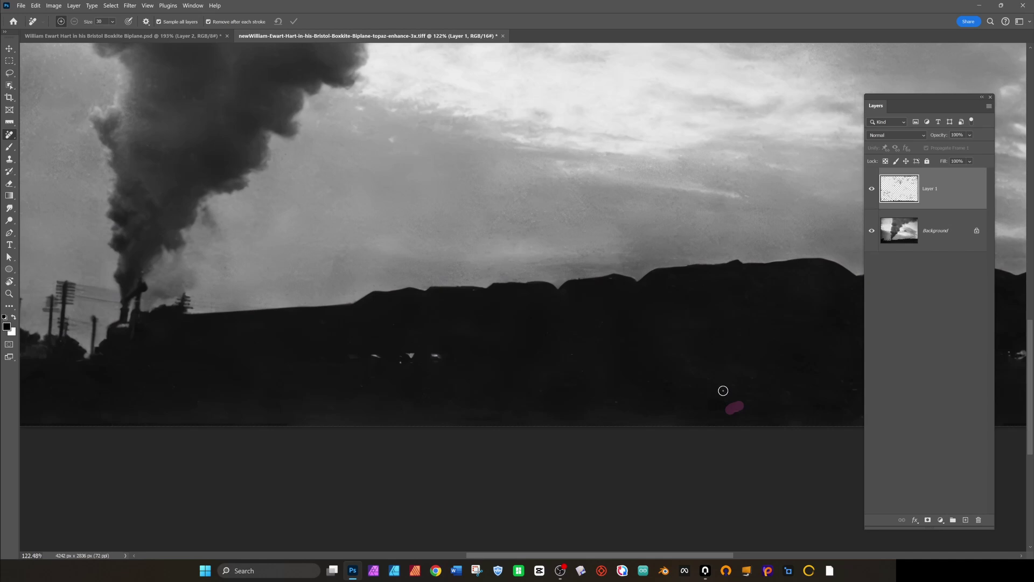
# Remove the remaining light spots from the right half of the dark foreground and check the whole photo.
pyautogui.moveTo(455, 404); pyautogui.dragTo(635, 406)
pyautogui.moveTo(755, 467); pyautogui.dragTo(345, 462)
pyautogui.click(684, 398)
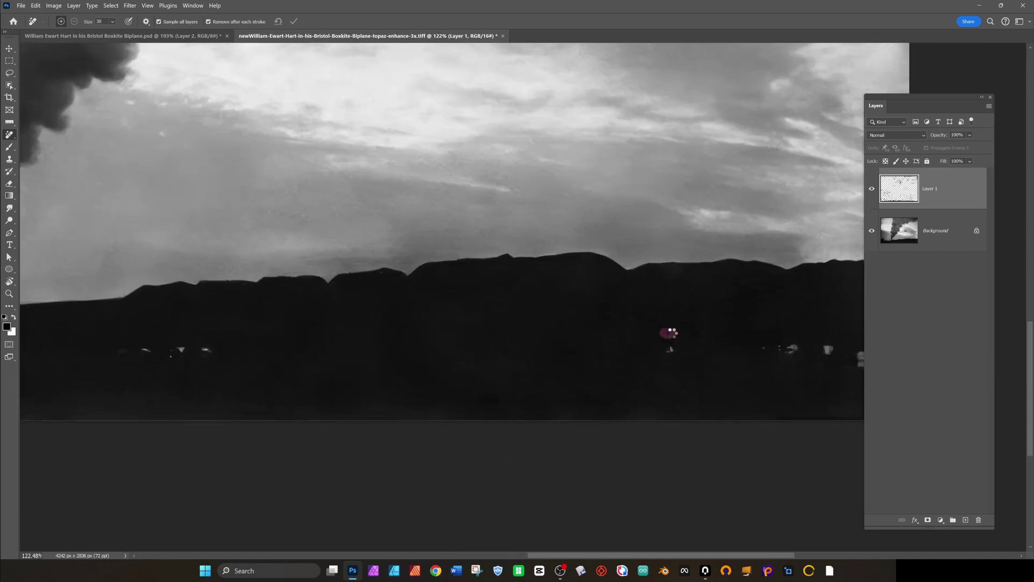
pyautogui.moveTo(752, 457); pyautogui.dragTo(524, 459)
pyautogui.moveTo(667, 288); pyautogui.dragTo(663, 307)
pyautogui.scroll(-3, 364, 217)
pyautogui.moveTo(363, 217); pyautogui.dragTo(619, 418)
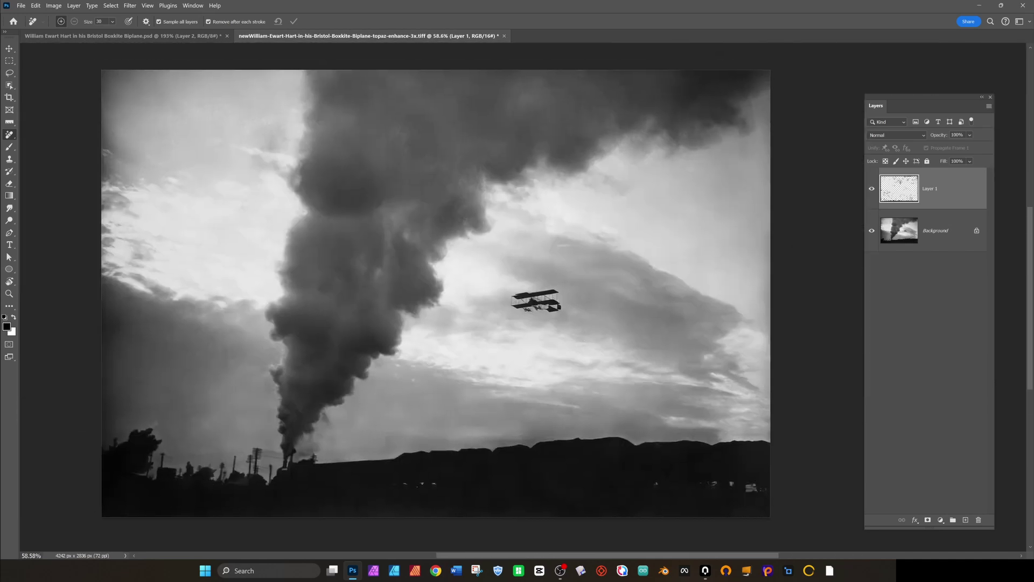
# Merge the retouching layer into the background and duplicate the merged layer.
pyautogui.hotkey('ctrl', 'e')
pyautogui.moveTo(938, 183); pyautogui.dragTo(965, 520)
pyautogui.scroll(5, 231, 378)
# Apply a Gaussian Blur of 4.7 pixels to the background copy and hide it behind an inverted black layer mask.
pyautogui.click(130, 5)
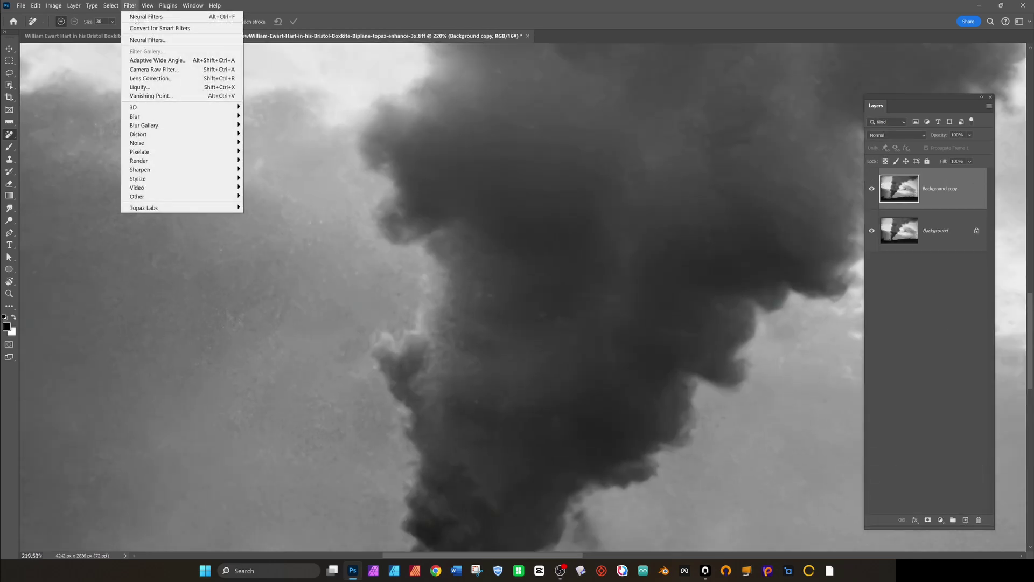
pyautogui.moveTo(178, 116)
pyautogui.click(276, 152)
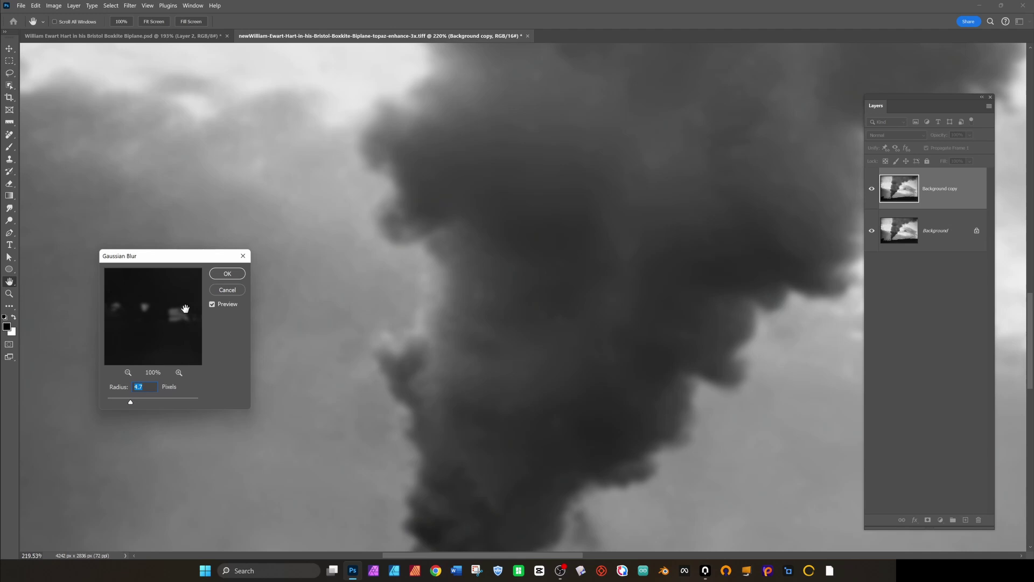
pyautogui.click(227, 273)
pyautogui.click(928, 520)
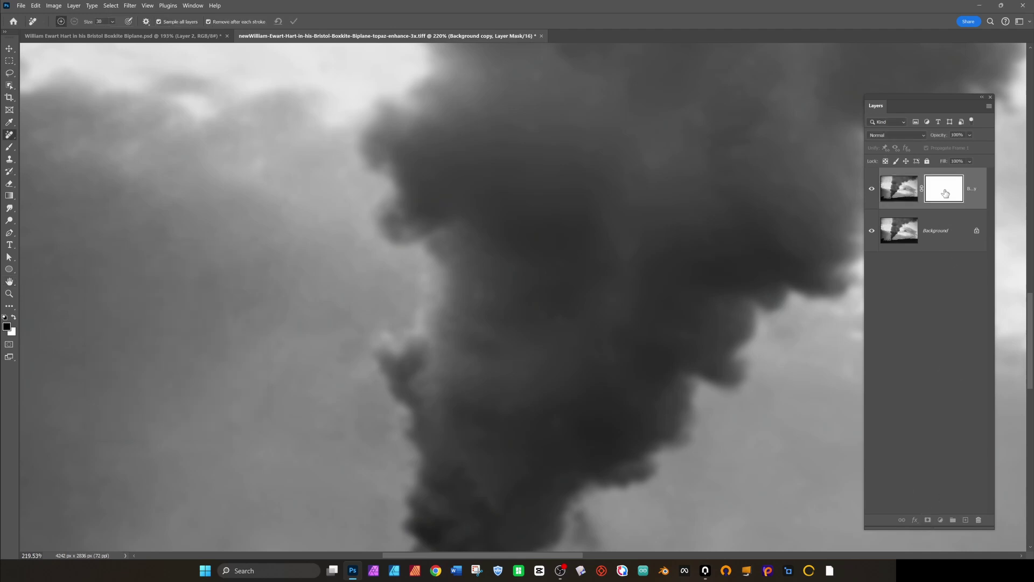
pyautogui.hotkey('ctrl', 'i')
# Paint white on the mask with a size 100 brush at 71% opacity over the grainy sky left of the smoke.
pyautogui.press('b')
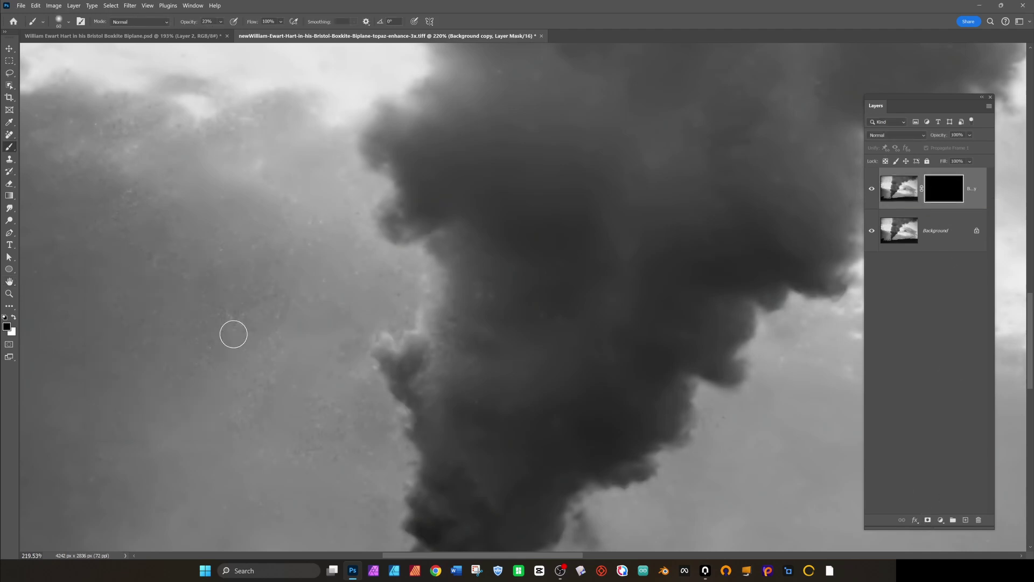
pyautogui.press('x')
pyautogui.rightClick(286, 322)
pyautogui.click(220, 22)
pyautogui.click(247, 34)
pyautogui.moveTo(364, 467); pyautogui.dragTo(547, 332)
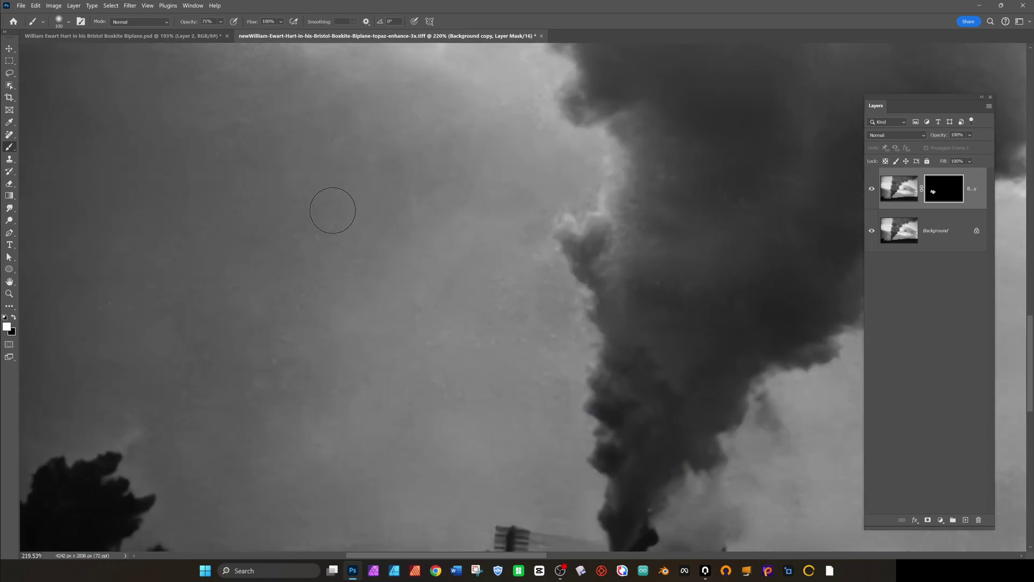
# Lower the brush opacity to 50% and paint the blur into the rest of the grey sky and clouds at the photo's left.
pyautogui.press('5')
pyautogui.moveTo(261, 127); pyautogui.dragTo(422, 434)
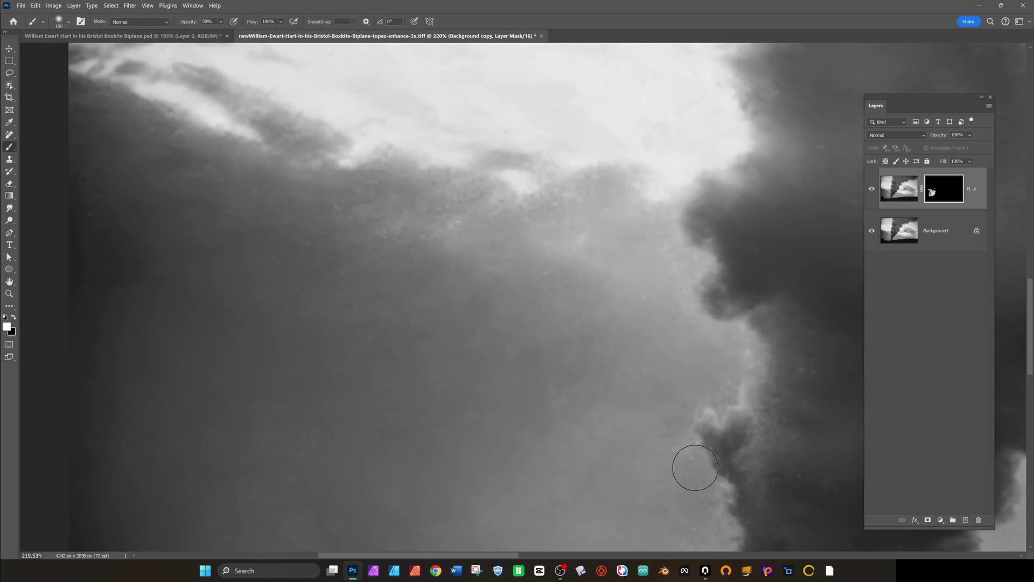
pyautogui.moveTo(449, 389); pyautogui.dragTo(603, 485)
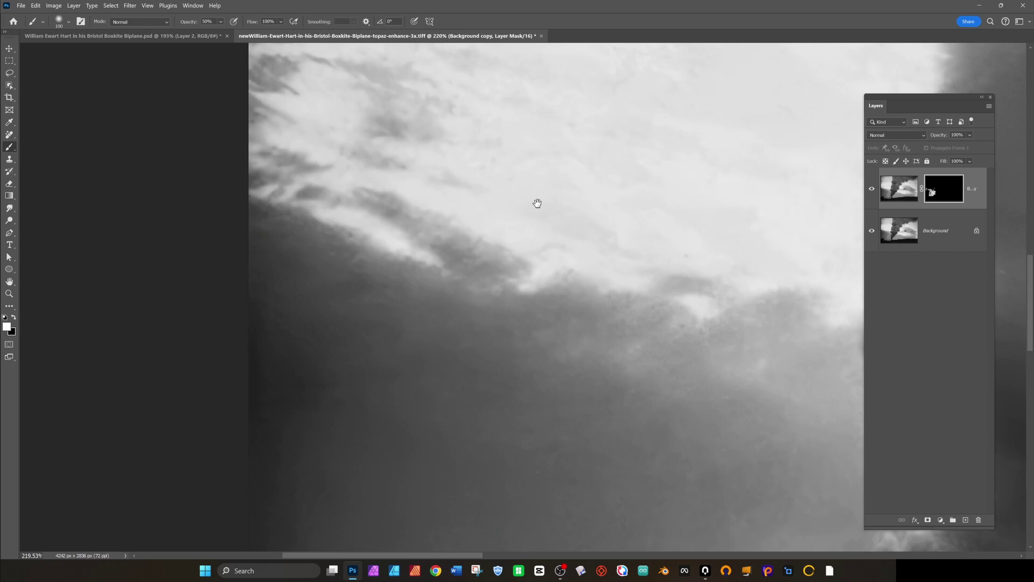
pyautogui.moveTo(537, 203); pyautogui.dragTo(421, 431)
pyautogui.moveTo(519, 180); pyautogui.dragTo(462, 454)
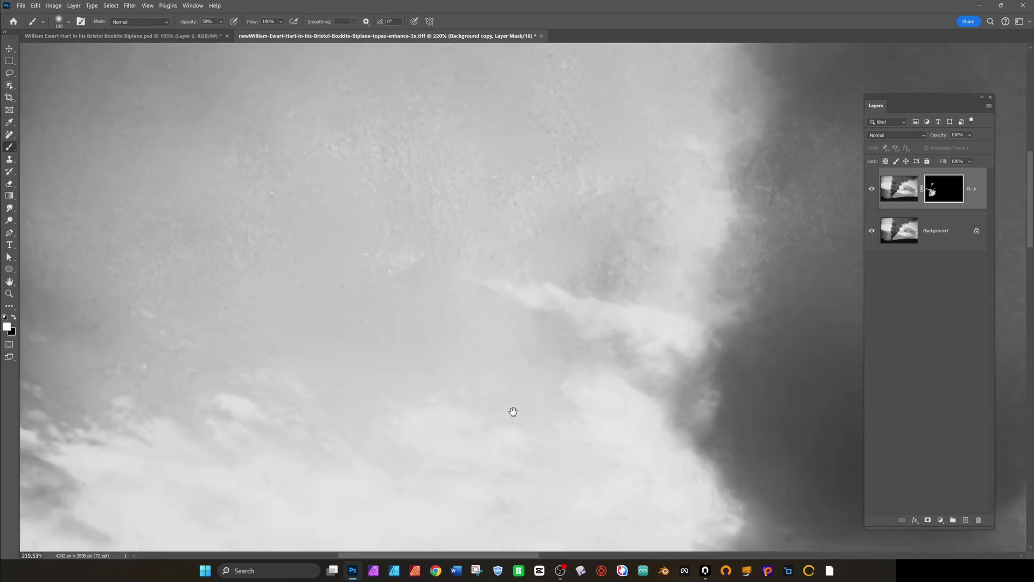
# Set the brush to 80% opacity and size 700, and smooth the grainy bright sky in the photo's upper-left area.
pyautogui.press('8')
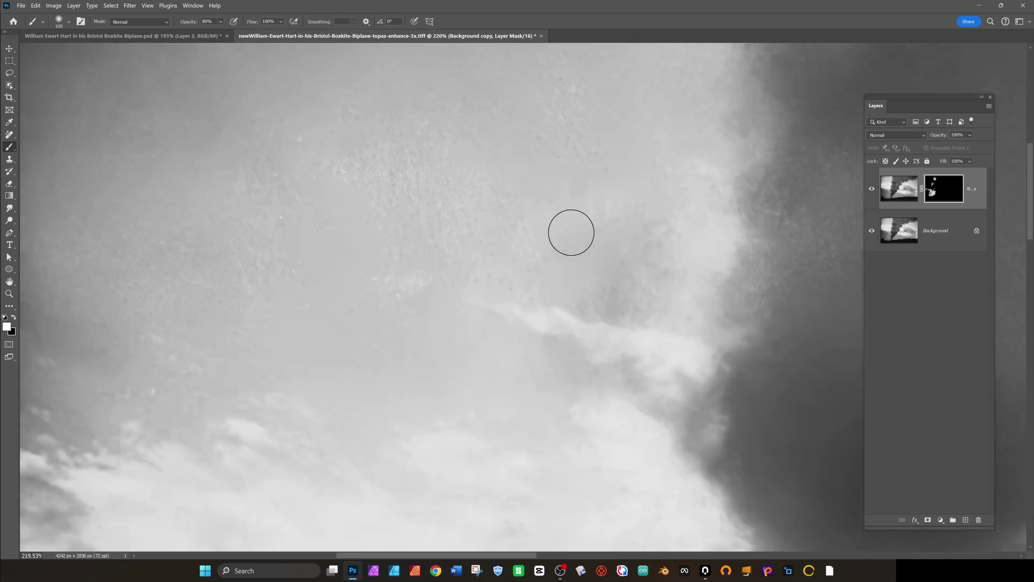
pyautogui.press(']')
pyautogui.press(']')
pyautogui.press(']')
pyautogui.press(']')
pyautogui.press(']')
pyautogui.press(']')
pyautogui.press(']')
pyautogui.press(']')
pyautogui.press(']')
pyautogui.press(']')
pyautogui.press(']')
pyautogui.press(']')
pyautogui.click(417, 182)
pyautogui.scroll(-6, 440, 299)
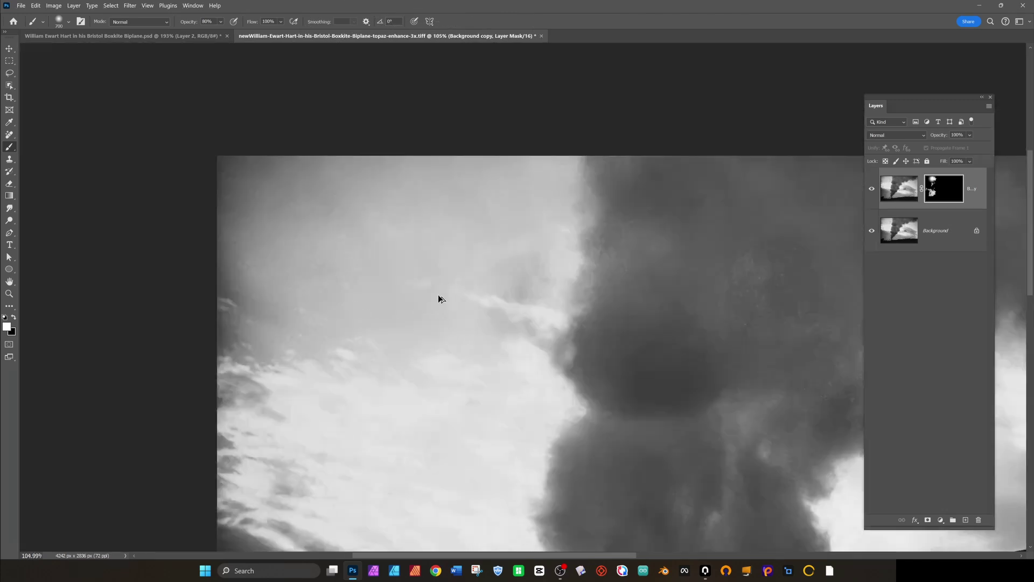
pyautogui.moveTo(303, 229)
pyautogui.mouseDown()
pyautogui.moveTo(302, 277)
pyautogui.moveTo(333, 185)
pyautogui.mouseUp()
# Paint the blur mask over the grainy upper smoke cloud and the bright sky near the photo's right edge.
pyautogui.moveTo(604, 302); pyautogui.dragTo(300, 330)
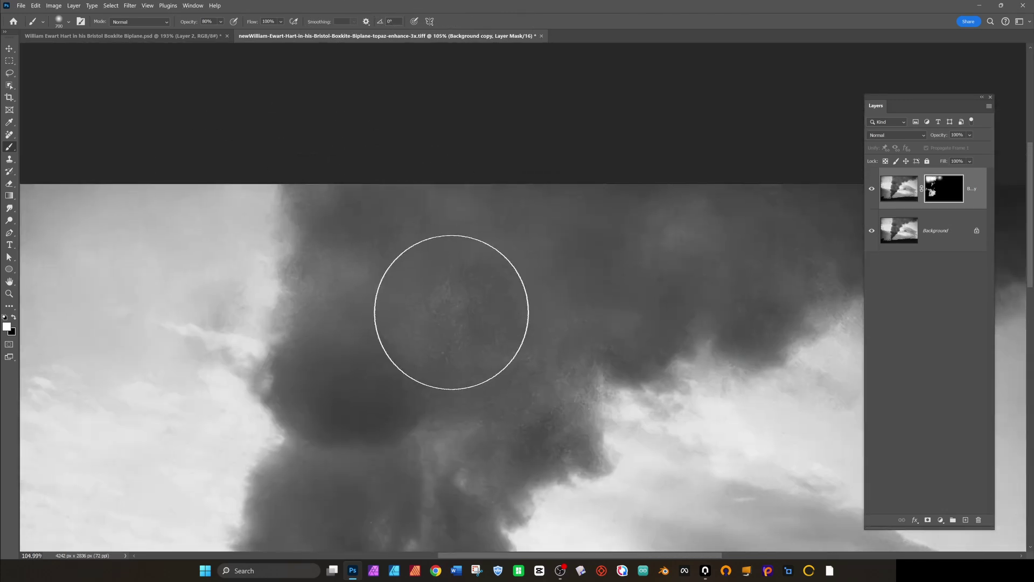
pyautogui.click(457, 317)
pyautogui.moveTo(620, 239); pyautogui.dragTo(415, 222)
pyautogui.click(374, 382)
pyautogui.moveTo(699, 401); pyautogui.dragTo(539, 410)
pyautogui.click(444, 252)
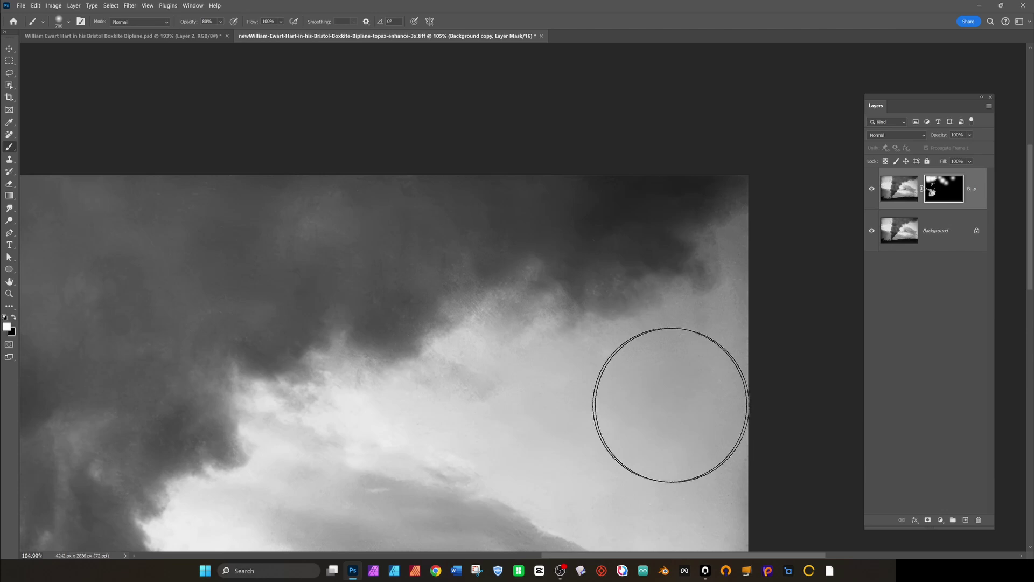
pyautogui.moveTo(663, 415); pyautogui.dragTo(679, 180)
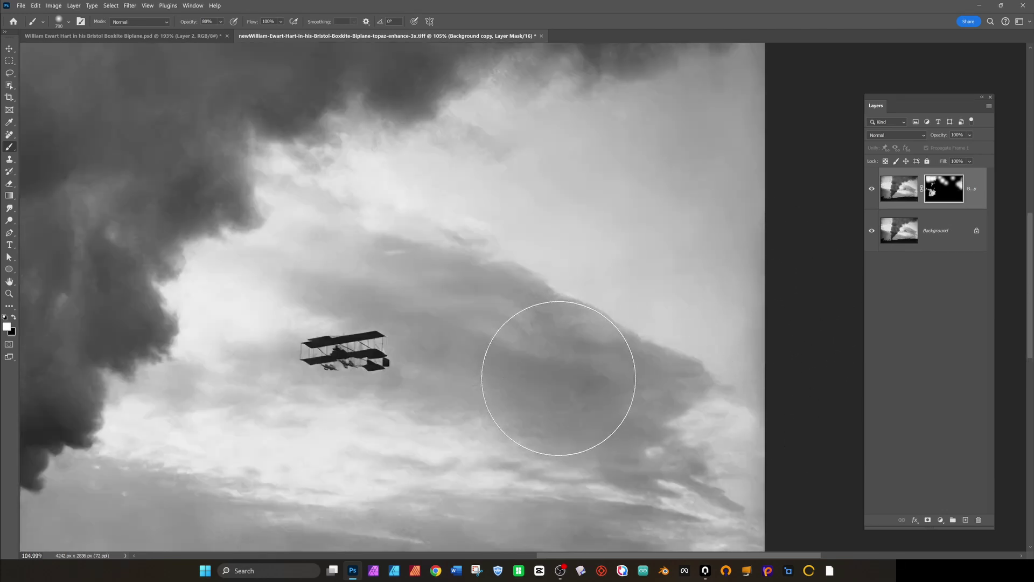
# Reduce the brush to size 200 and smooth the clouds around the biplane on the mask.
pyautogui.press('[')
pyautogui.press('[')
pyautogui.press('[')
pyautogui.press('[')
pyautogui.press('[')
pyautogui.press('[')
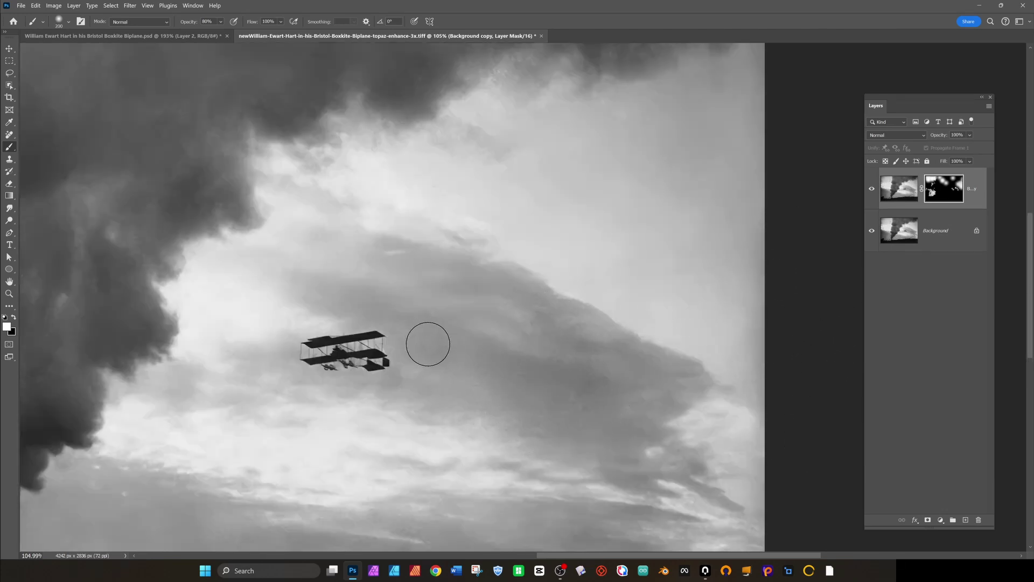
pyautogui.moveTo(580, 393); pyautogui.dragTo(572, 253)
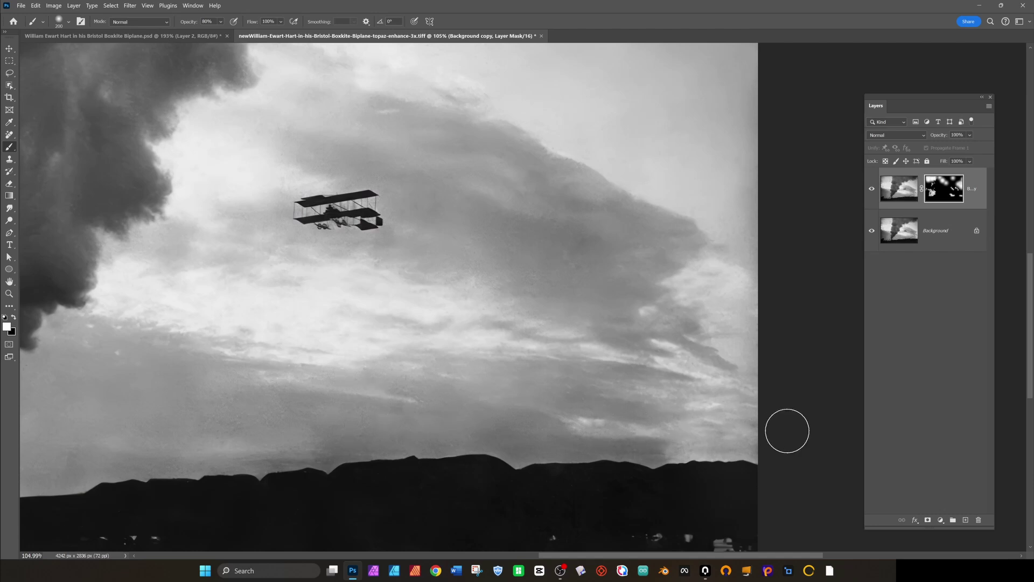
# Smooth the sky on both sides of the smoke column and the dark foreground by painting on the blur mask.
pyautogui.hscroll(-5, 653, 381)
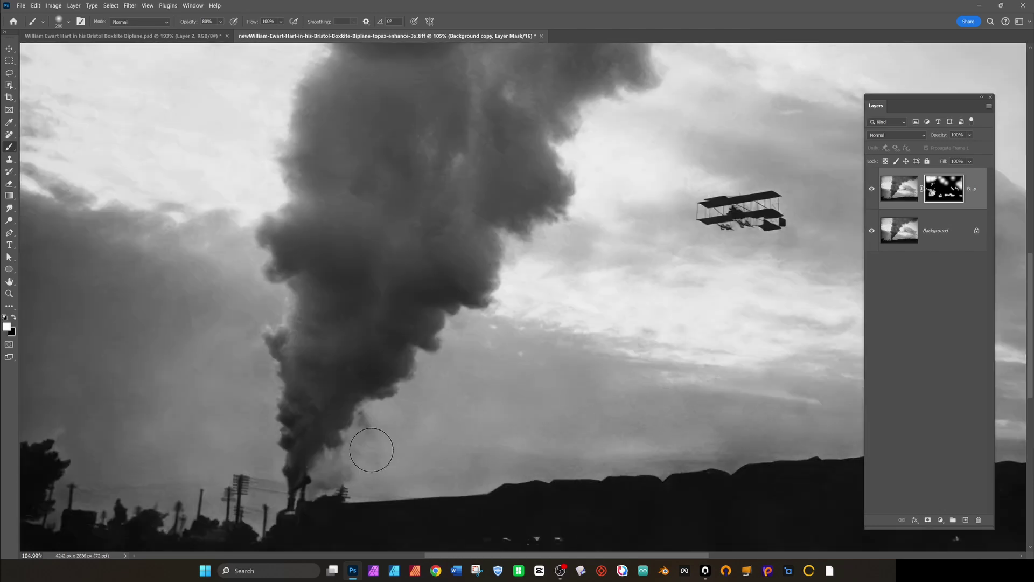
pyautogui.hscroll(-5, 607, 305)
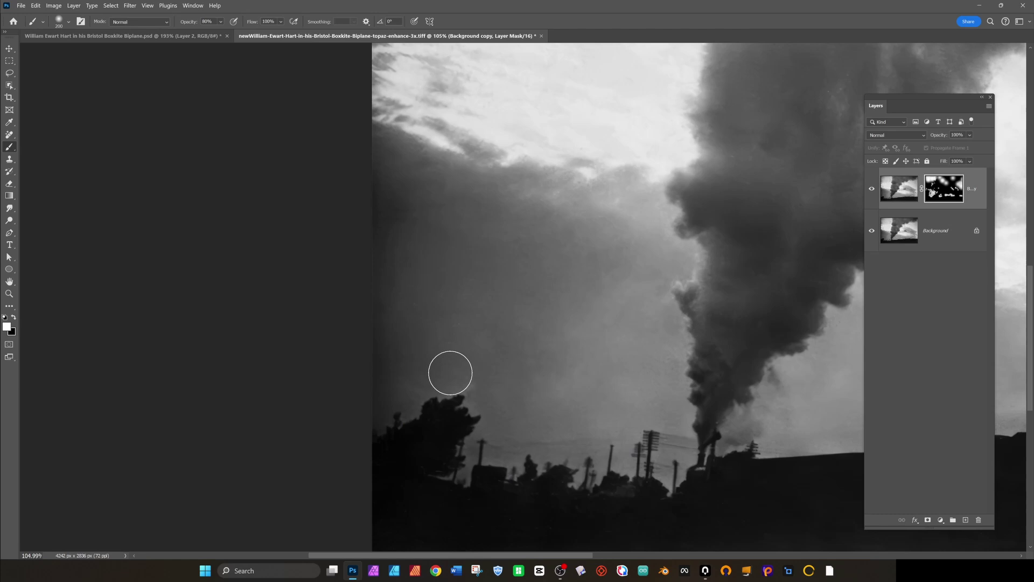
pyautogui.hscroll(12, 724, 487)
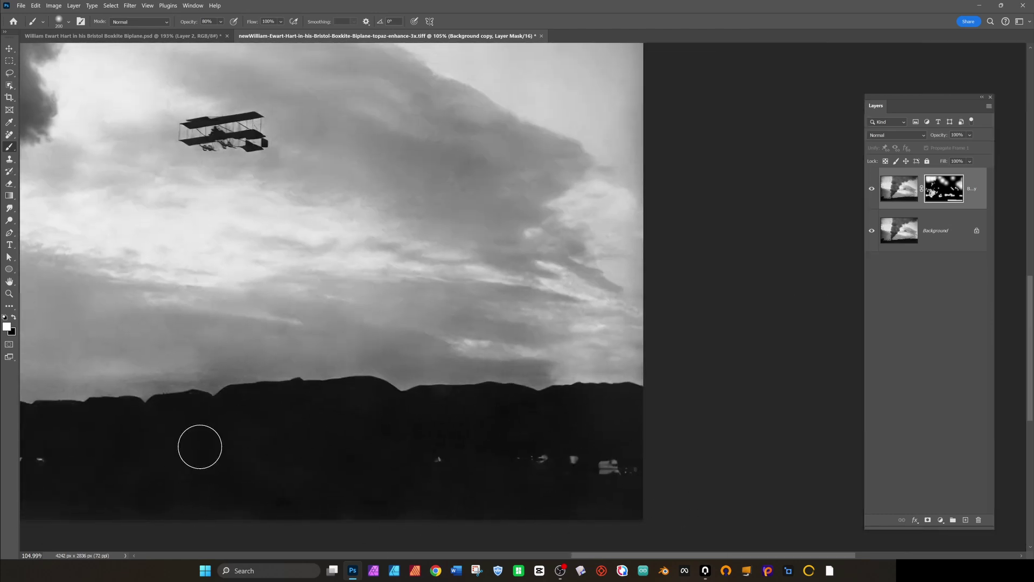
pyautogui.moveTo(122, 512)
pyautogui.mouseDown()
pyautogui.moveTo(460, 473)
pyautogui.moveTo(145, 489)
pyautogui.mouseUp()
pyautogui.moveTo(391, 301); pyautogui.dragTo(352, 415)
# Smooth the remaining grain in the upper smoke cloud and its lower edge on the blur mask.
pyautogui.scroll(10, 501, 469)
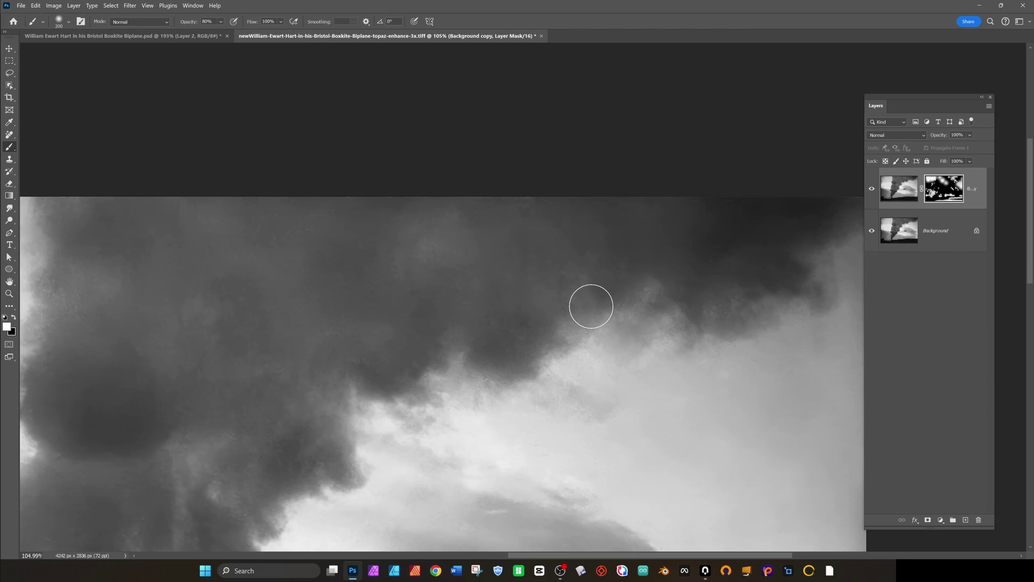
pyautogui.scroll(-5, 513, 344)
pyautogui.hscroll(-1, 520, 350)
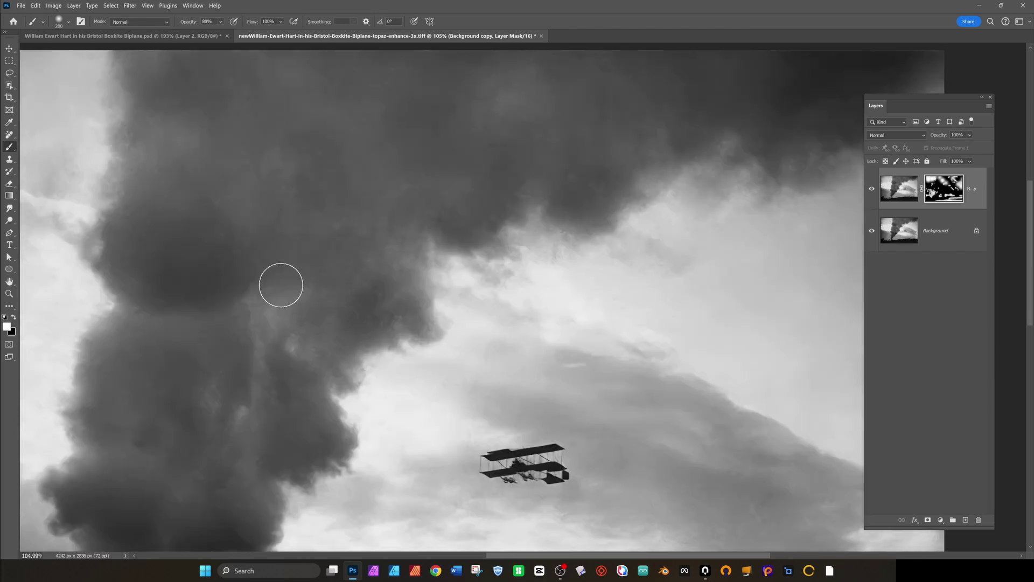
# Flatten the image and add a new empty layer above the background.
pyautogui.rightClick(931, 227)
pyautogui.click(964, 311)
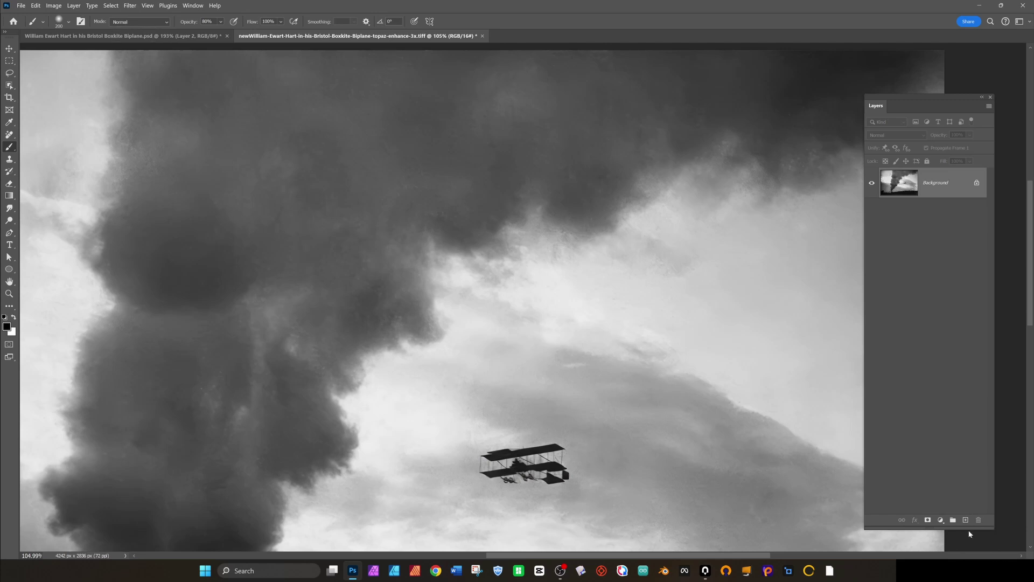
pyautogui.click(966, 520)
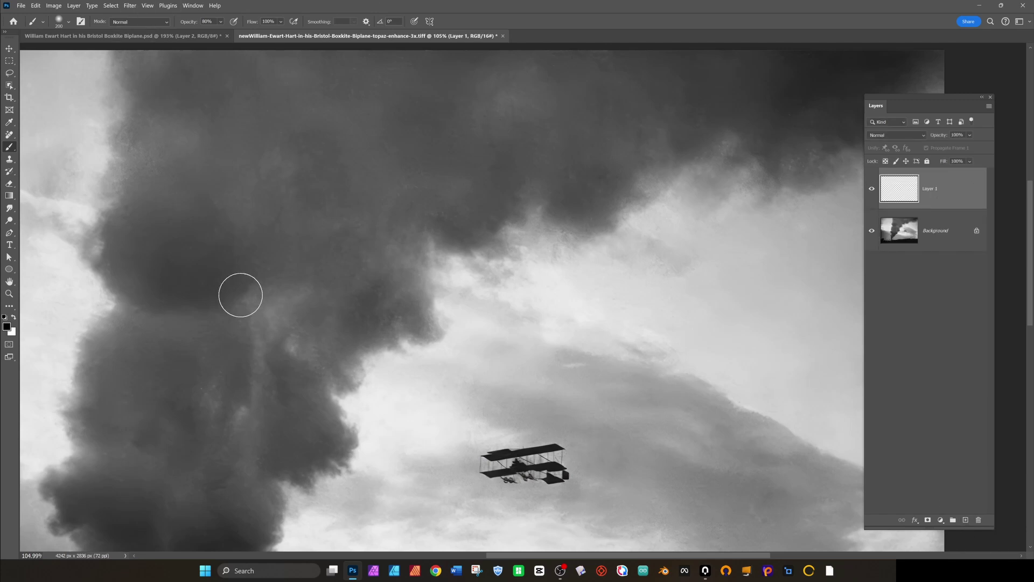
# Set the foreground colour to a neutral mid-grey and fill the new empty layer with it.
pyautogui.click(6, 326)
pyautogui.click(663, 241)
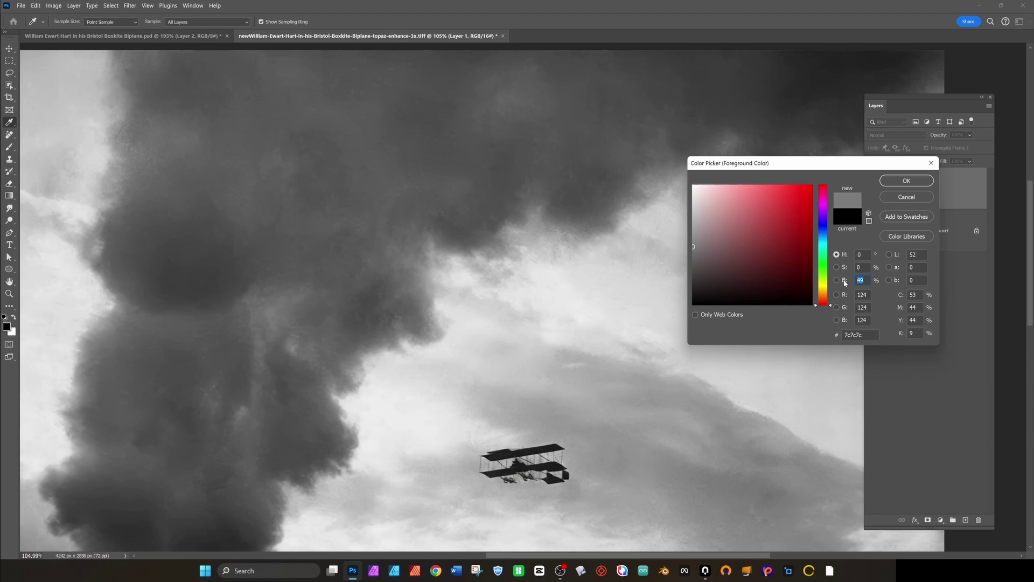
pyautogui.press('Return')
pyautogui.hotkey('alt', 'BackSpace')
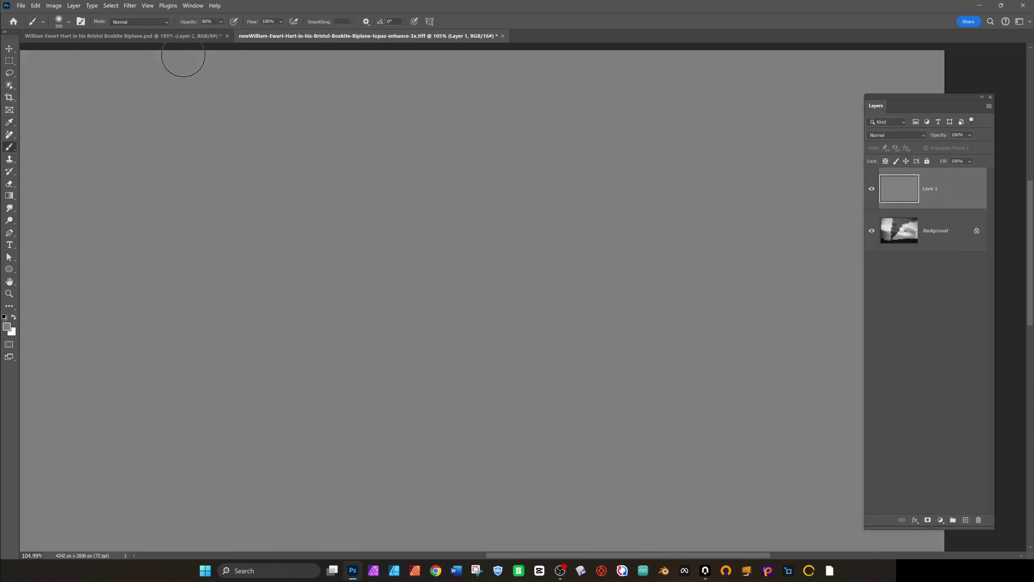
# Set the grey layer's blend mode to Overlay.
pyautogui.click(132, 7)
pyautogui.press('Escape')
pyautogui.click(897, 135)
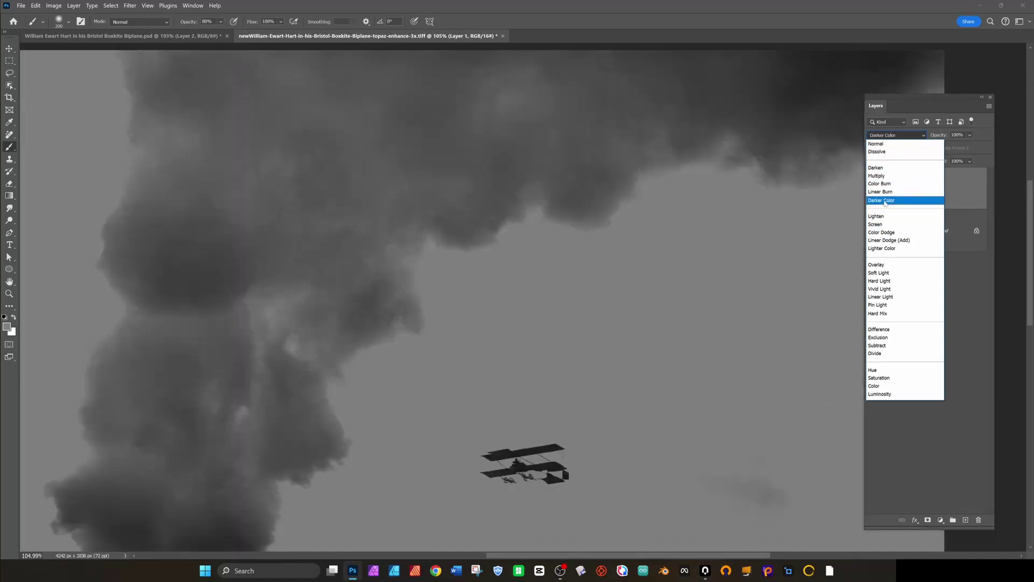
pyautogui.press('Escape')
pyautogui.click(871, 189)
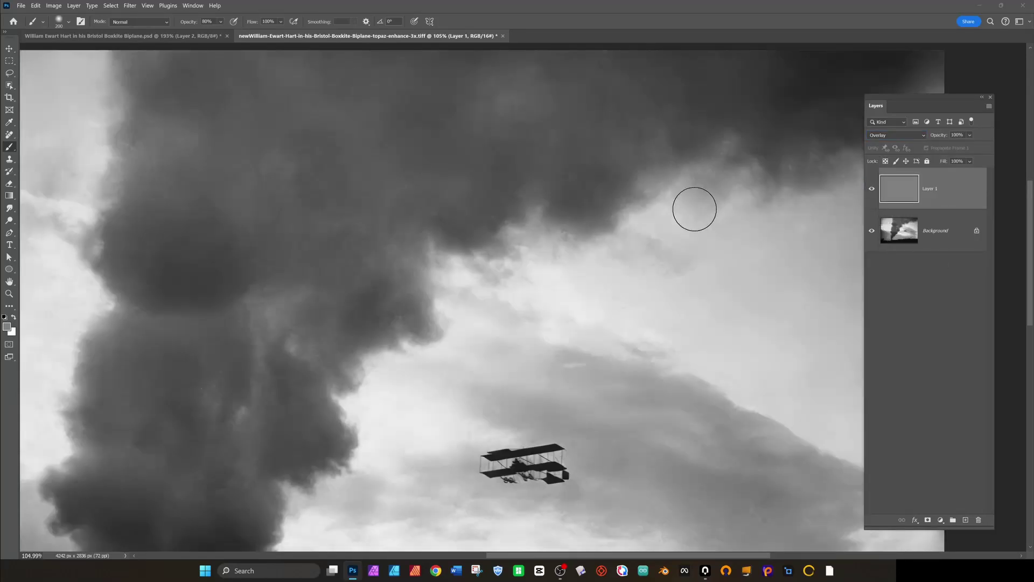
# Add 6.99% monochromatic Gaussian noise to the grey Overlay layer and lower the layer's opacity to 23%.
pyautogui.click(130, 7)
pyautogui.moveTo(180, 134)
pyautogui.click(265, 150)
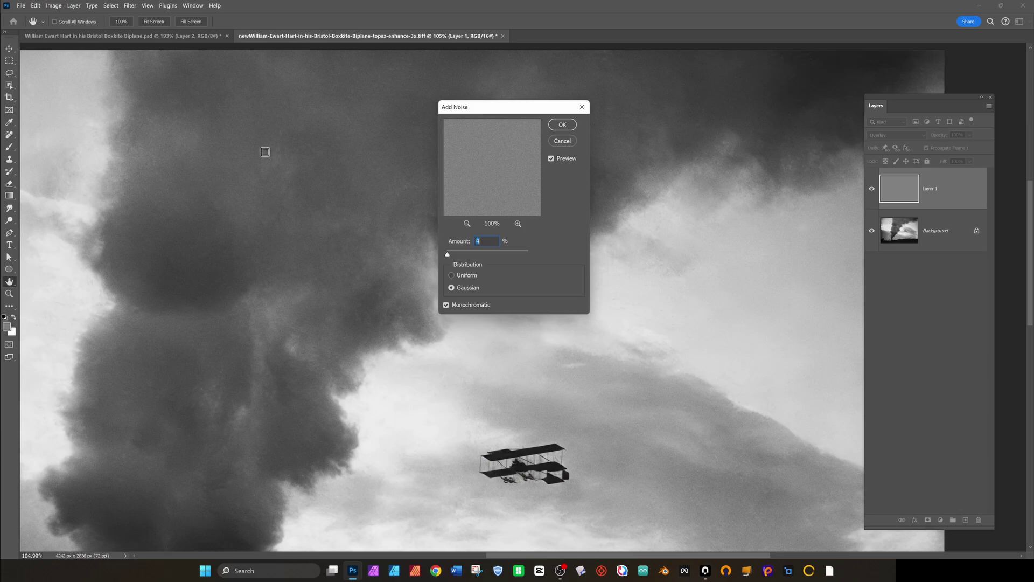
pyautogui.moveTo(447, 255); pyautogui.dragTo(456, 255)
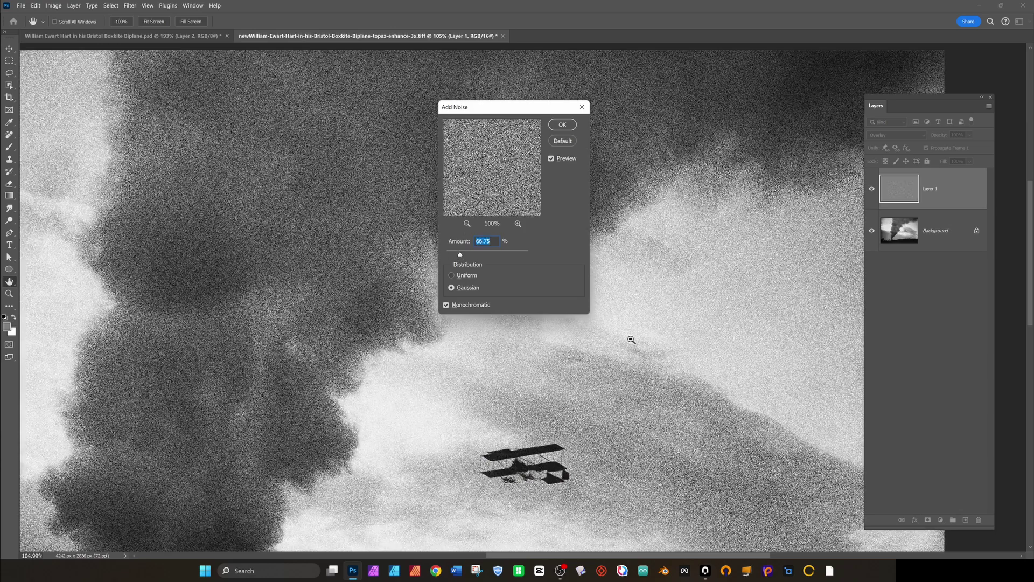
pyautogui.keyDown('alt'); pyautogui.click(610, 345); pyautogui.keyUp('alt')
pyautogui.keyDown('alt'); pyautogui.click(610, 344); pyautogui.keyUp('alt')
pyautogui.keyDown('alt'); pyautogui.click(609, 344); pyautogui.keyUp('alt')
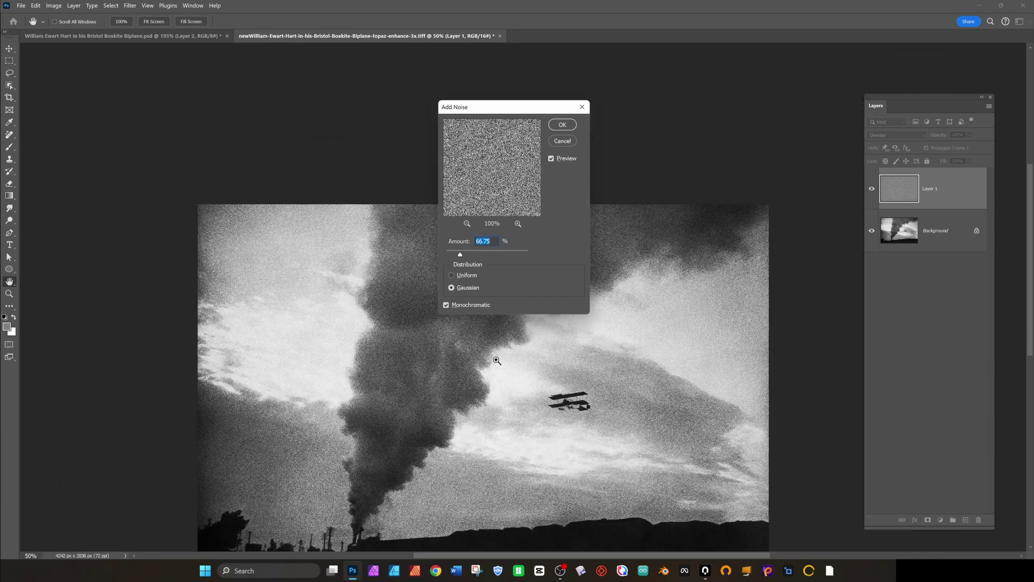
pyautogui.keyDown('ctrl'); pyautogui.click(494, 360); pyautogui.keyUp('ctrl')
pyautogui.keyDown('ctrl'); pyautogui.click(476, 376); pyautogui.keyUp('ctrl')
pyautogui.moveTo(459, 255); pyautogui.dragTo(448, 256)
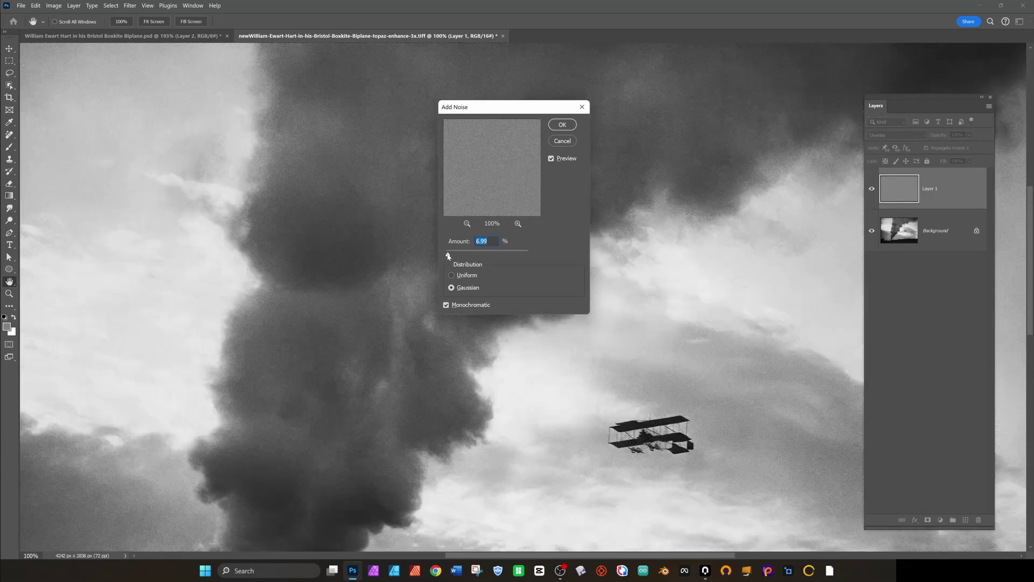
pyautogui.click(562, 125)
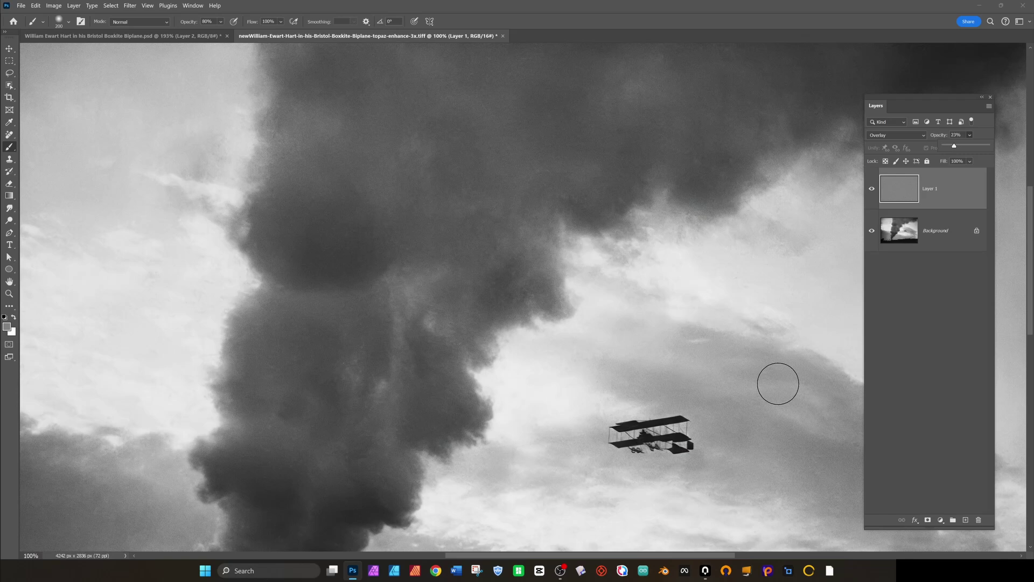
# Compare the grain around the biplane with the noise layer hidden and shown, and review the whole photograph.
pyautogui.scroll(5, 730, 427)
pyautogui.click(872, 189)
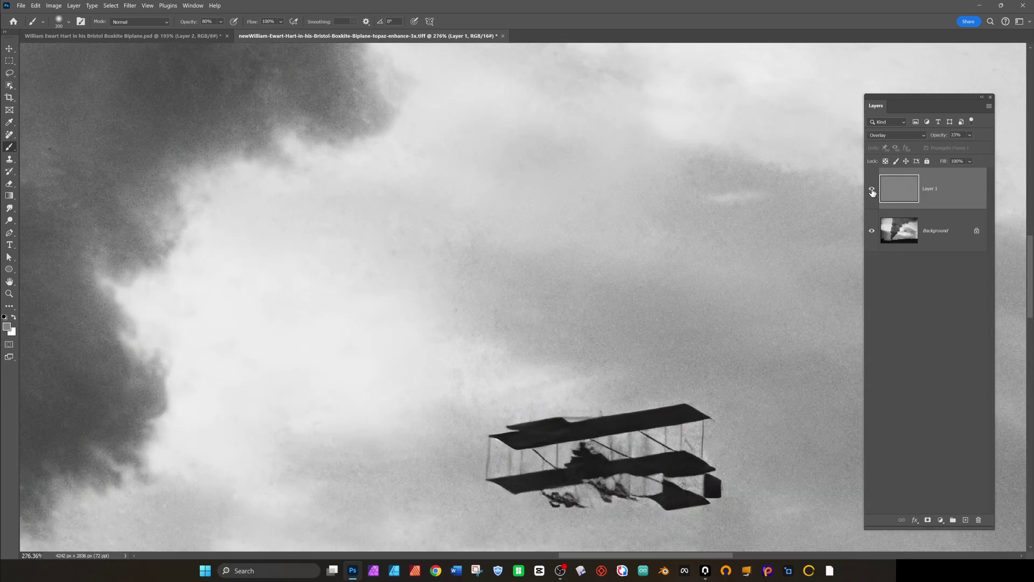
pyautogui.click(872, 189)
pyautogui.scroll(-8, 444, 286)
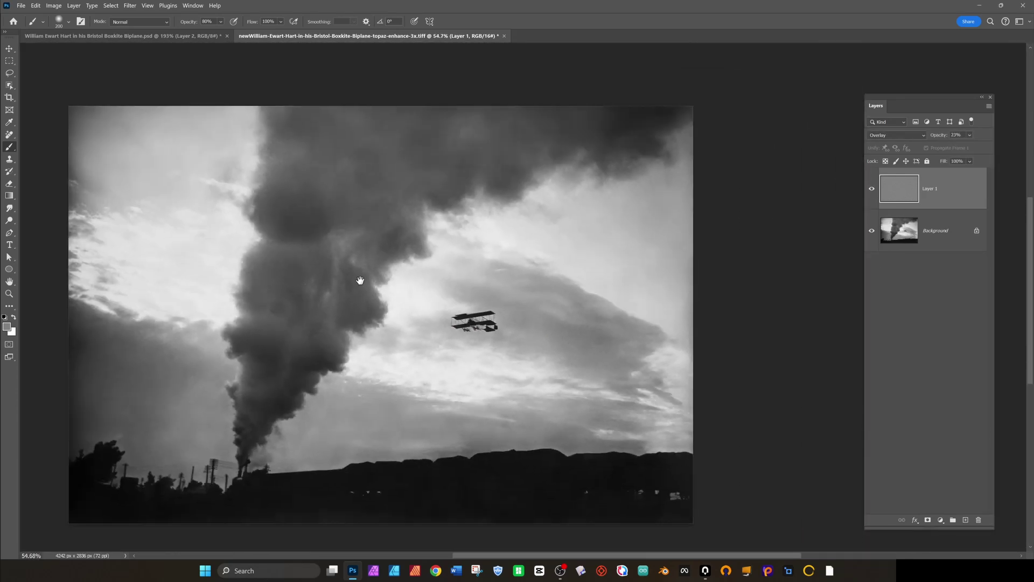
pyautogui.moveTo(358, 277)
pyautogui.mouseDown()
pyautogui.moveTo(462, 255)
pyautogui.moveTo(439, 259)
pyautogui.mouseUp()
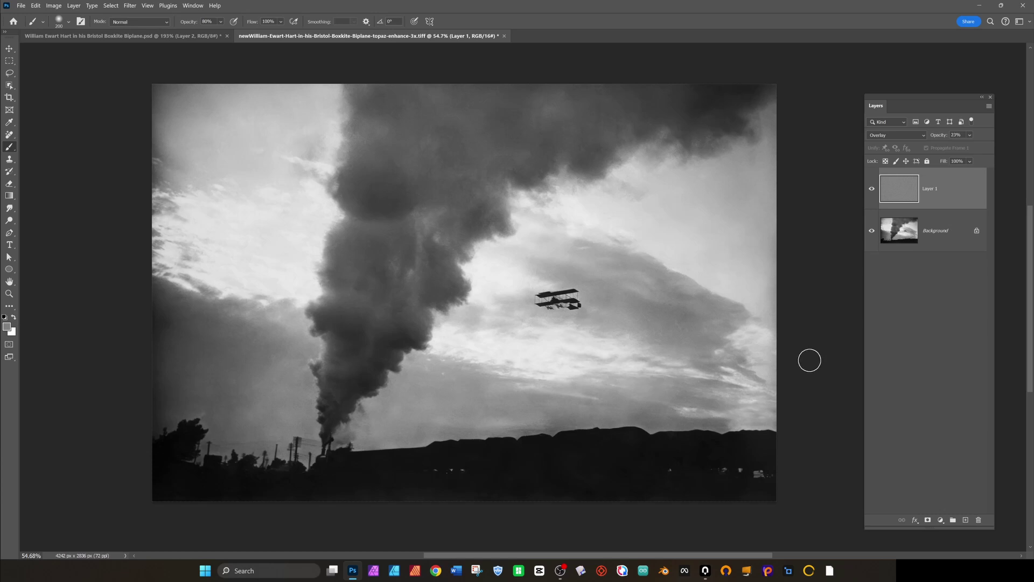